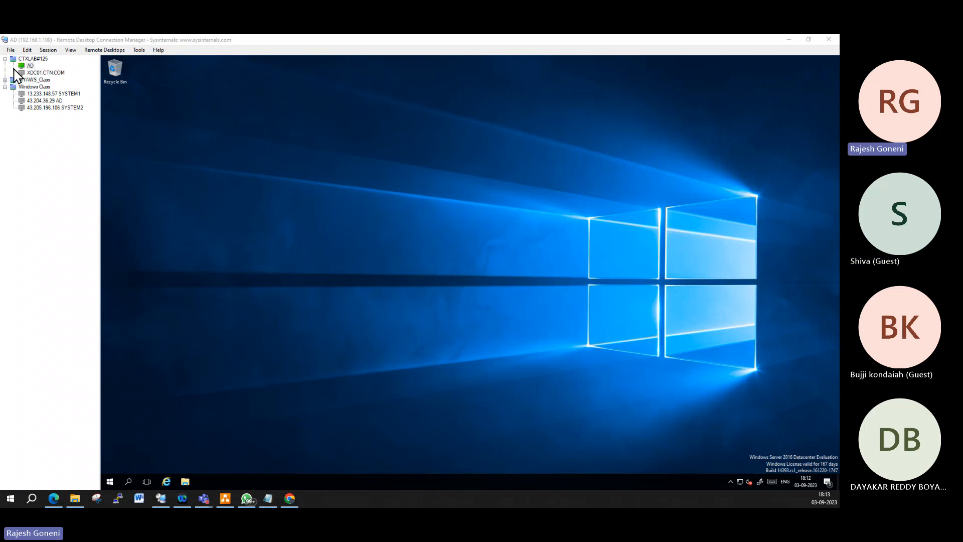
Step: Select the XDC01.CTN.COM server in the tree and bring up its connection options
{"action": "left_click", "coordinate": [54, 73]}
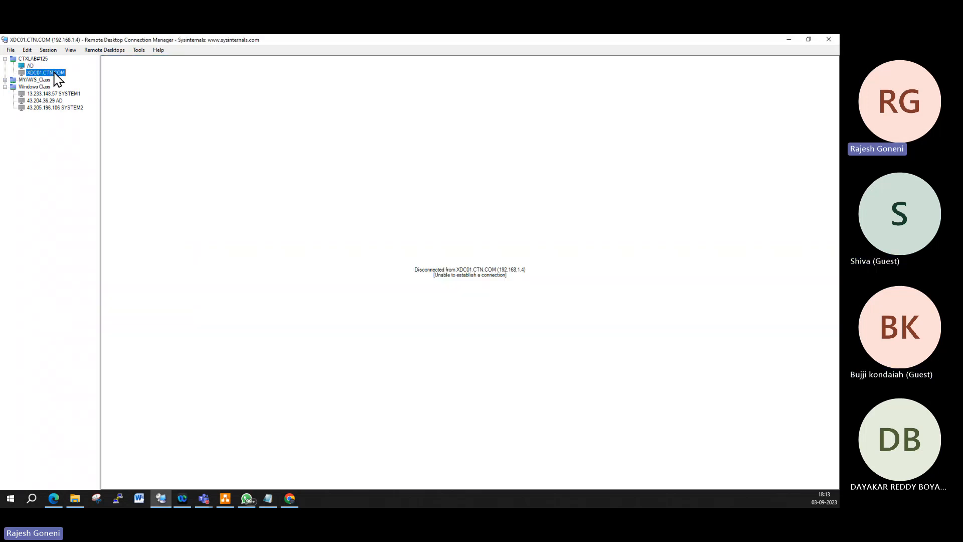
{"action": "right_click", "coordinate": [54, 73]}
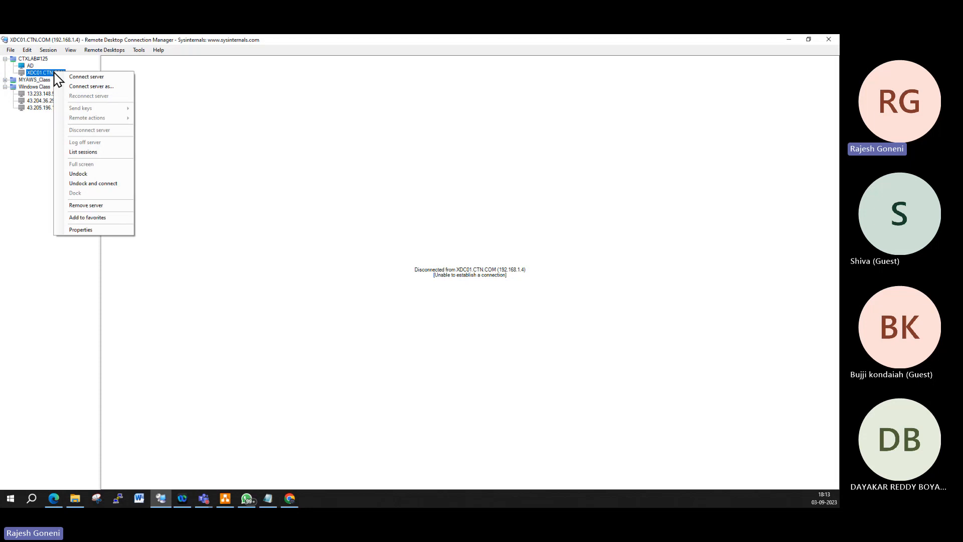
Step: Connect to XDC01.CTN.COM as another user with the saved domain credential profile
{"action": "left_click", "coordinate": [102, 88]}
{"action": "left_click", "coordinate": [127, 78]}
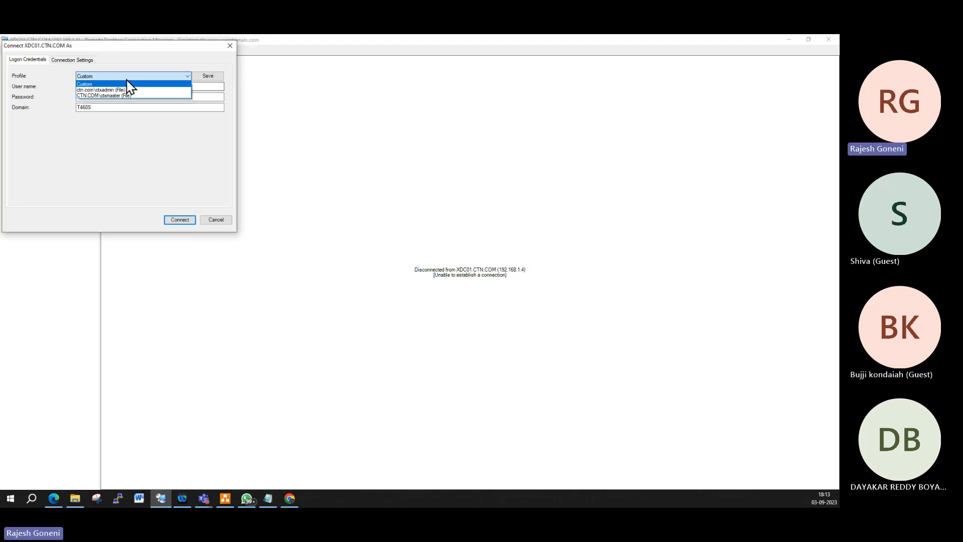
{"action": "left_click", "coordinate": [124, 95]}
{"action": "left_click", "coordinate": [192, 220]}
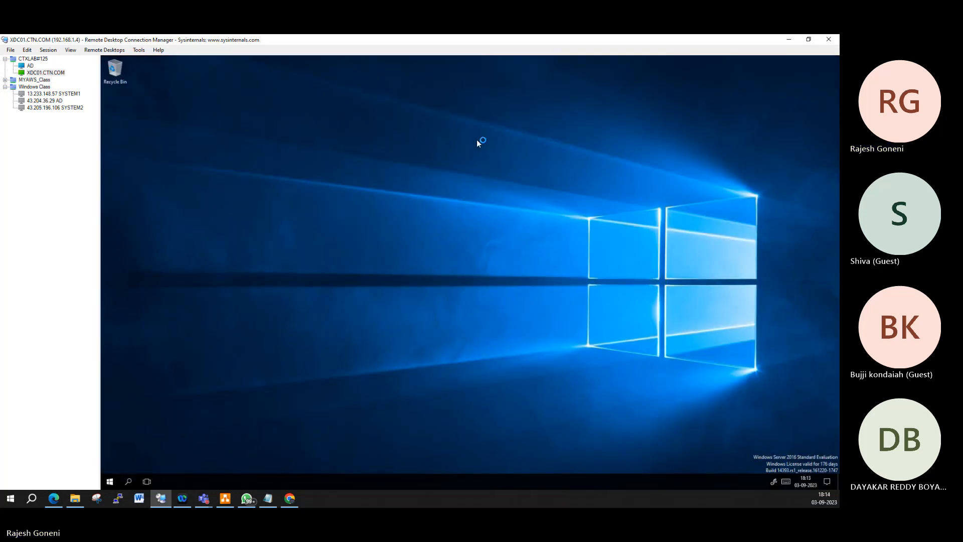
Step: Dismiss the Shutdown Event Tracker on the remote desktop
{"action": "right_click", "coordinate": [296, 255]}
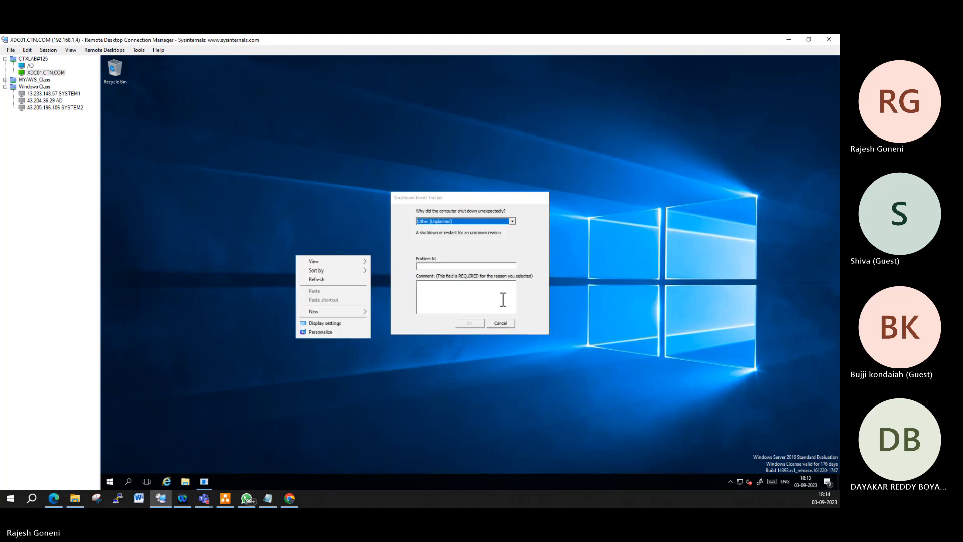
{"action": "left_click", "coordinate": [505, 323]}
{"action": "right_click", "coordinate": [365, 233]}
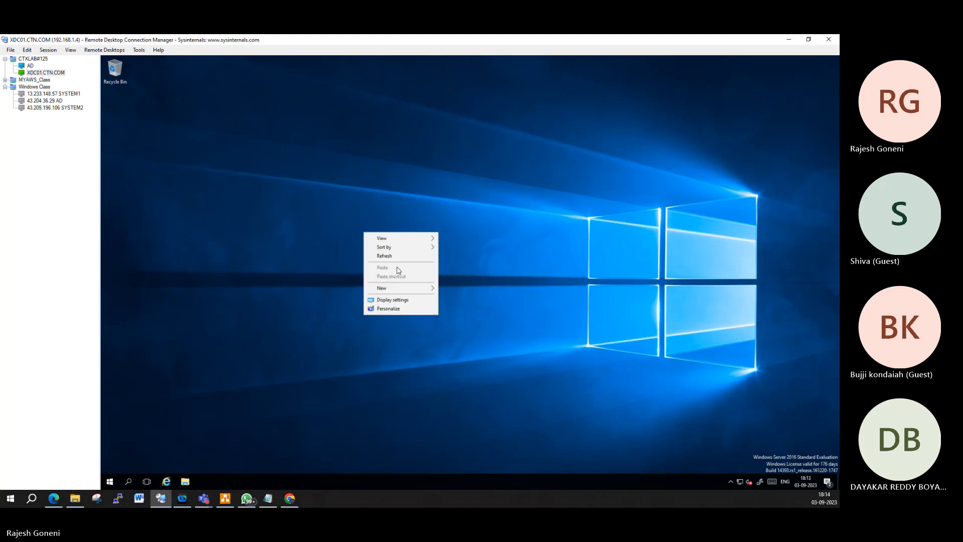
Step: Launch the Services console by running 'services', maximize it, then minimize it
{"action": "right_click", "coordinate": [112, 483]}
{"action": "left_click", "coordinate": [141, 445]}
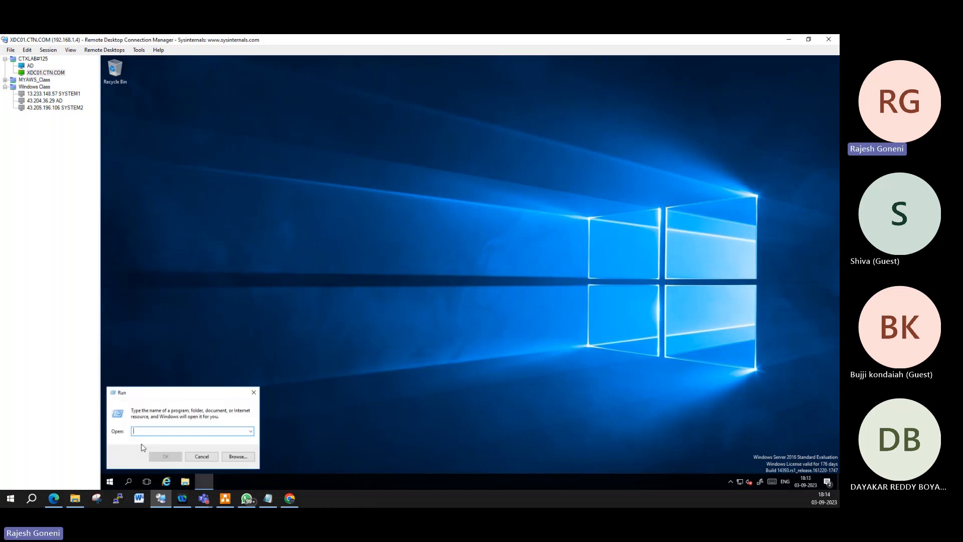
{"action": "type", "text": "services."}
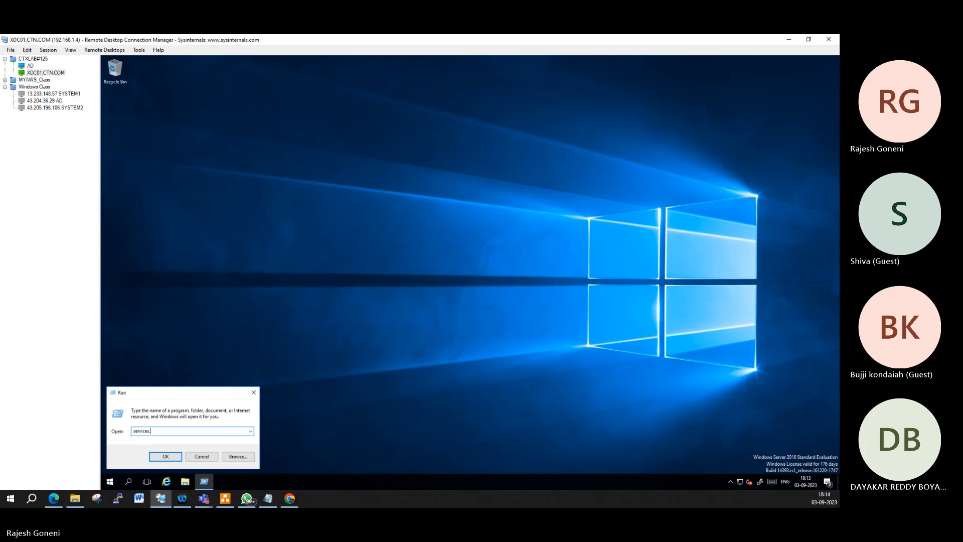
{"action": "key", "text": "Return"}
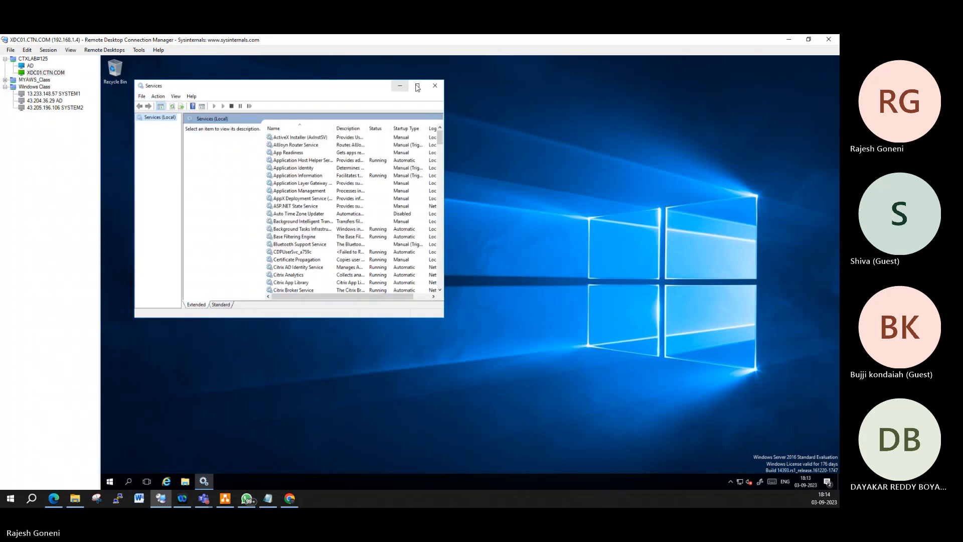
{"action": "left_click", "coordinate": [418, 88]}
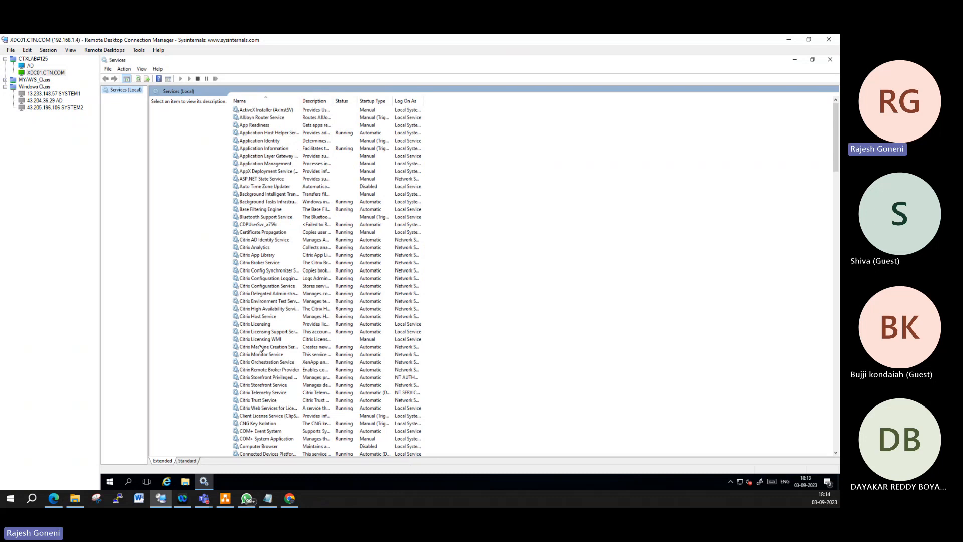
{"action": "left_click", "coordinate": [794, 61]}
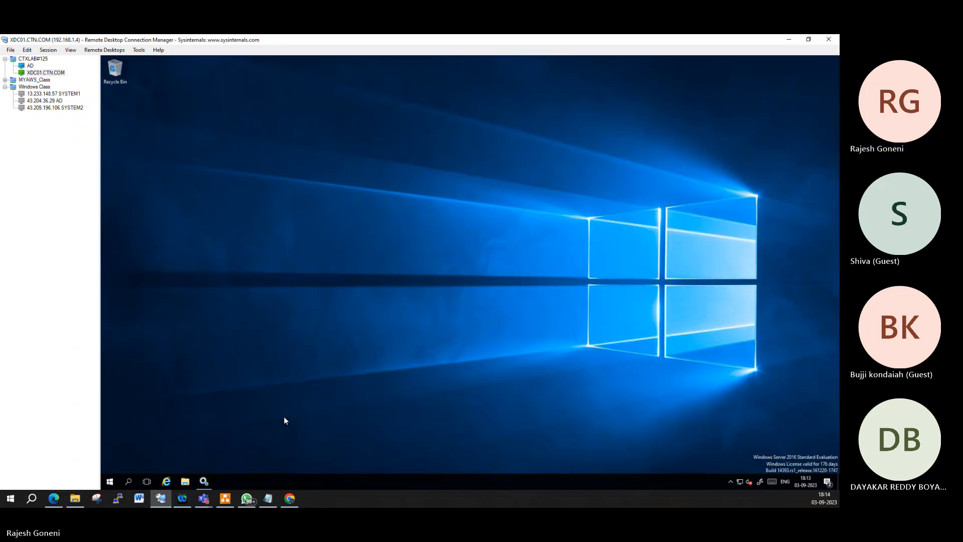
Step: Launch Citrix Studio with admin approval and close the Windows Update settings that appeared
{"action": "left_click", "coordinate": [109, 481]}
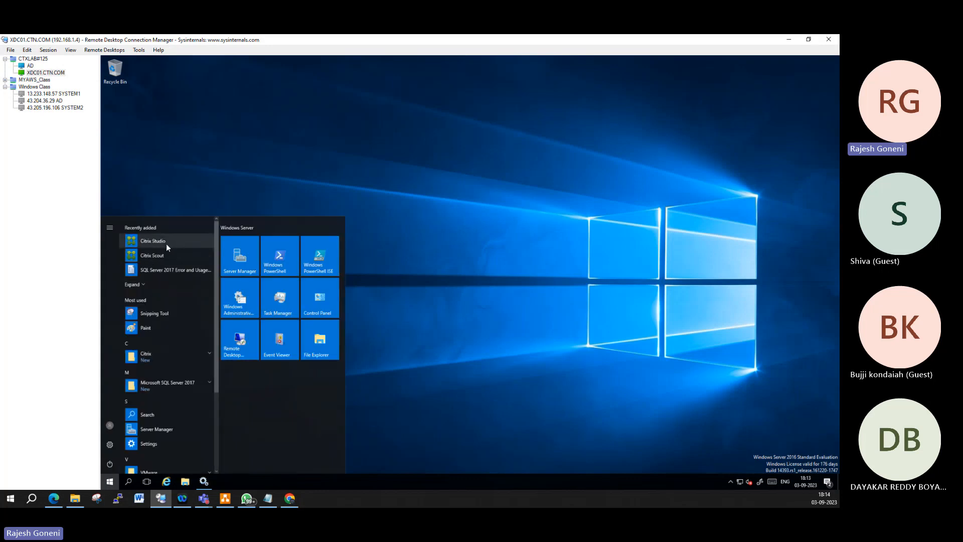
{"action": "left_click", "coordinate": [167, 243]}
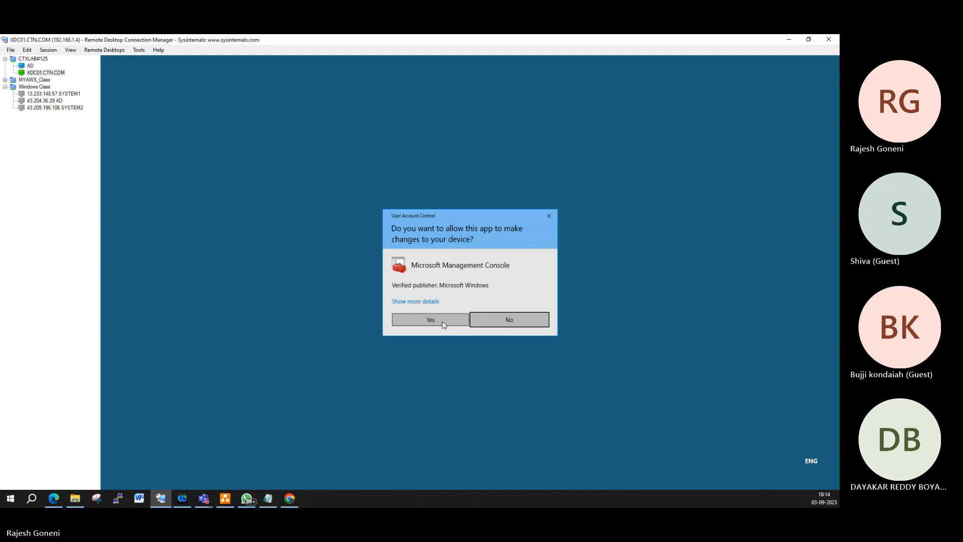
{"action": "left_click", "coordinate": [432, 320]}
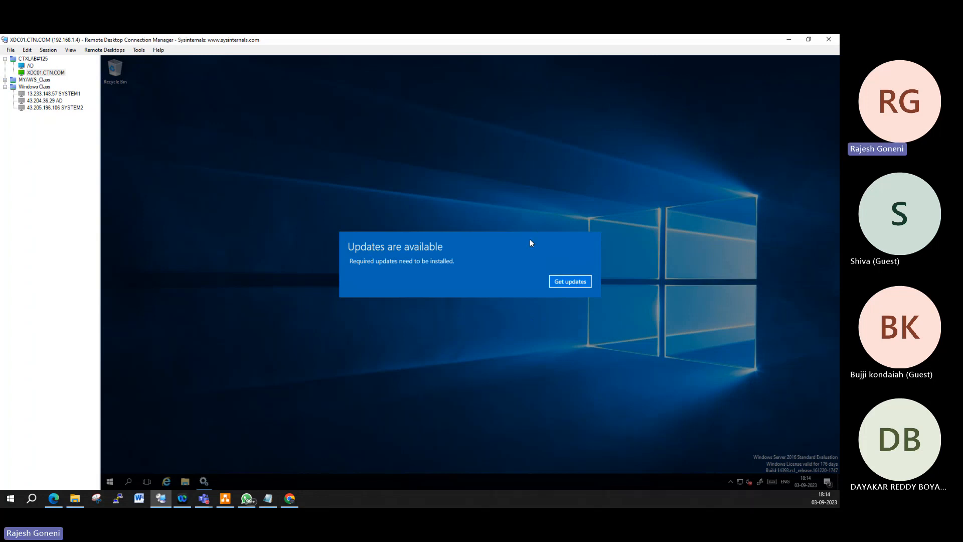
{"action": "left_click", "coordinate": [570, 282]}
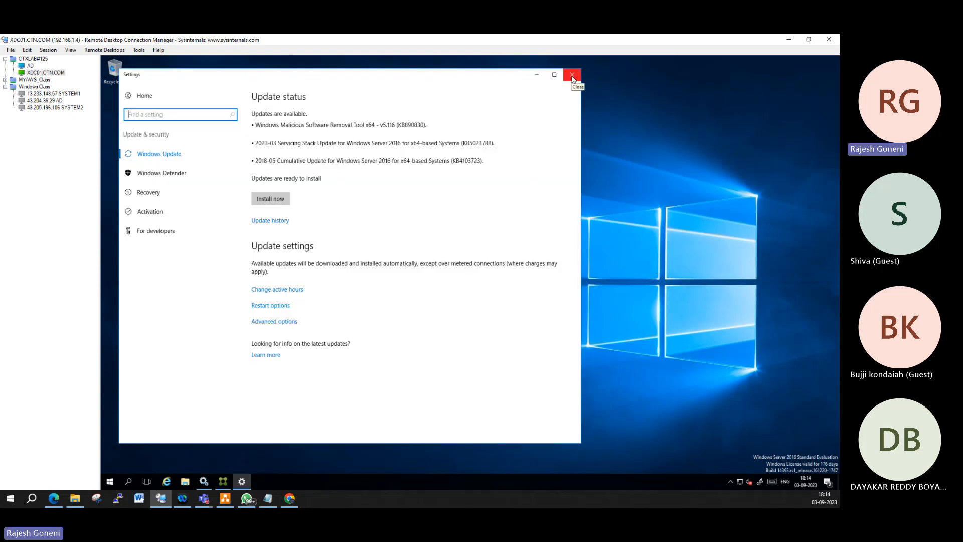
{"action": "left_click", "coordinate": [573, 77]}
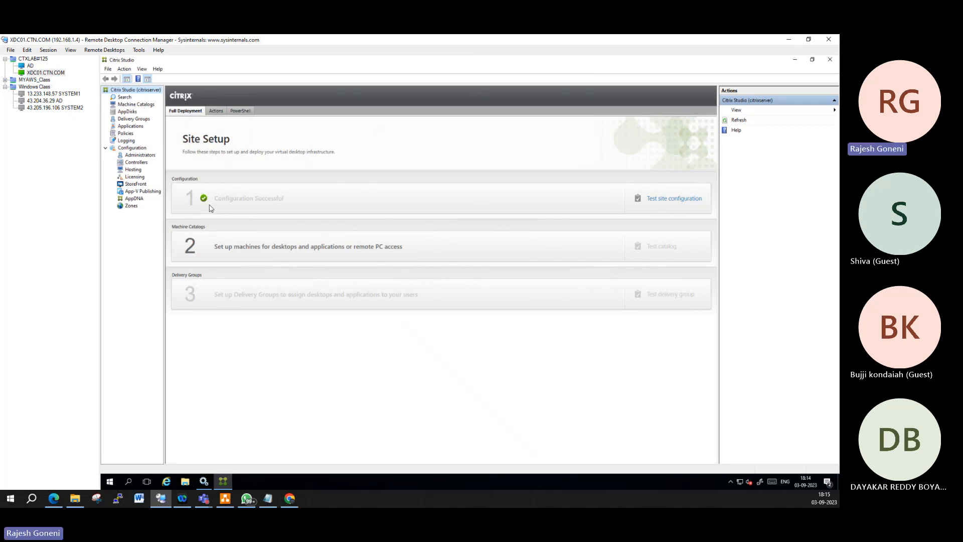
Step: Start Site Setup step 2, 'Set up machines for desktops and applications or remote PC access'
{"action": "left_click", "coordinate": [301, 252]}
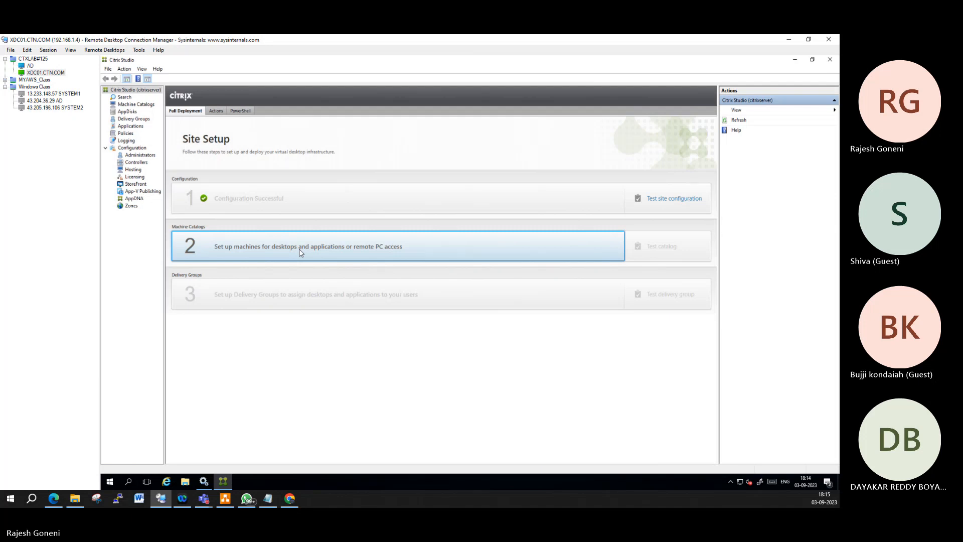
{"action": "left_click", "coordinate": [300, 252]}
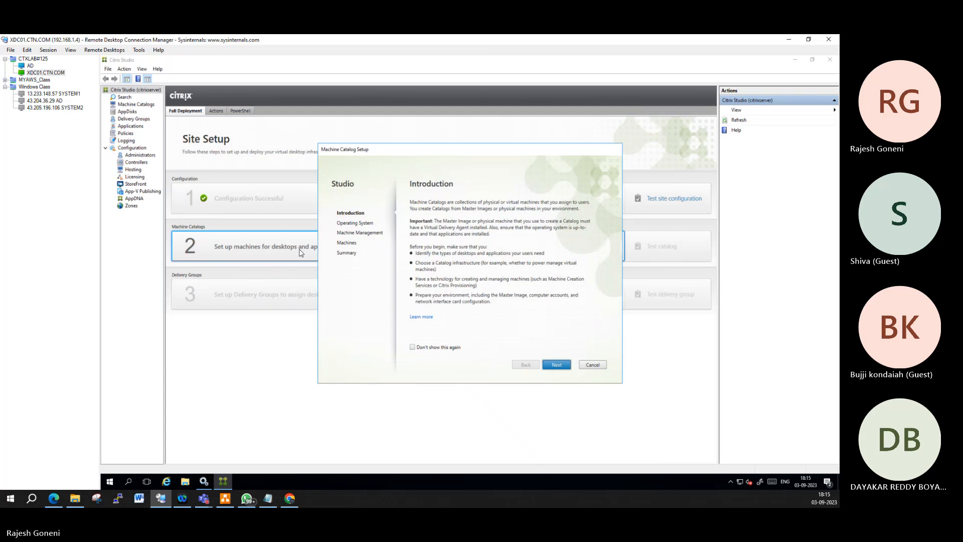
Step: Advance past Introduction and, after trying Single-session and Remote PC Access, choose Multi-session OS
{"action": "left_click", "coordinate": [558, 366]}
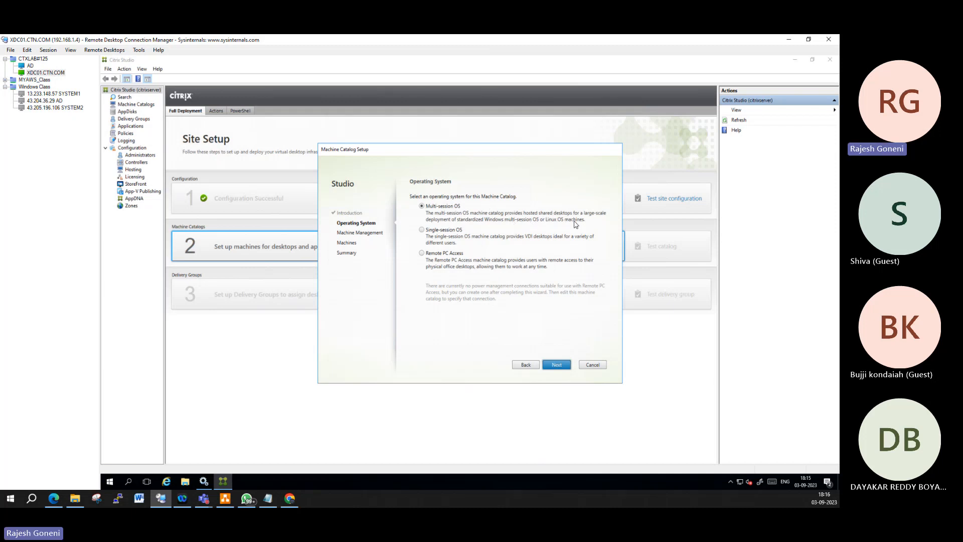
{"action": "left_click", "coordinate": [443, 232]}
{"action": "left_click", "coordinate": [436, 256]}
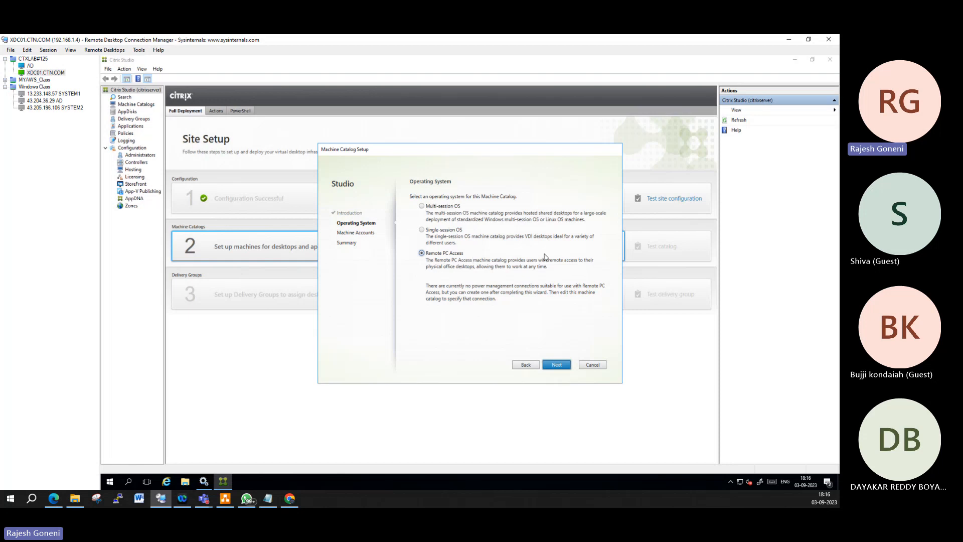
{"action": "left_click", "coordinate": [440, 206]}
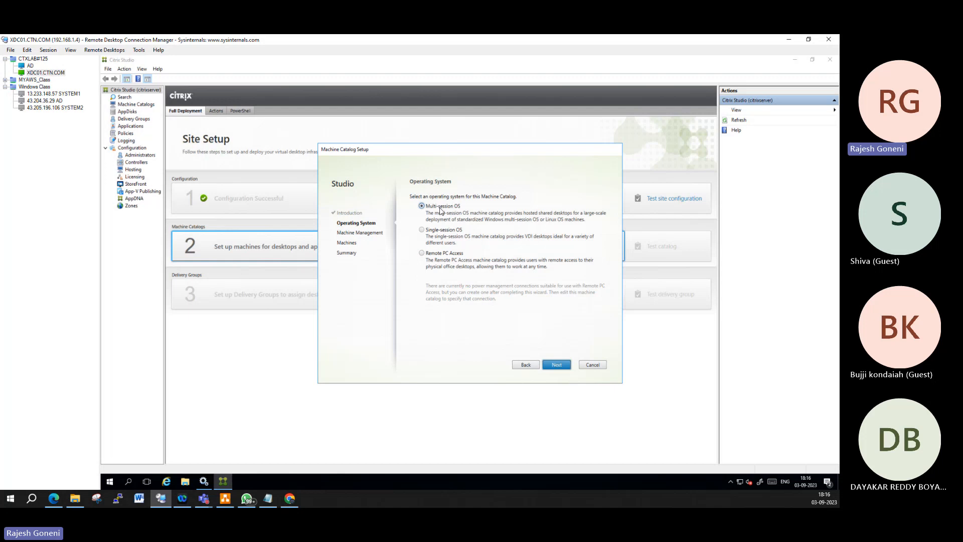
Step: Keep non-power-managed machines deployed by another service or technology and advance to Machines
{"action": "left_click", "coordinate": [556, 365]}
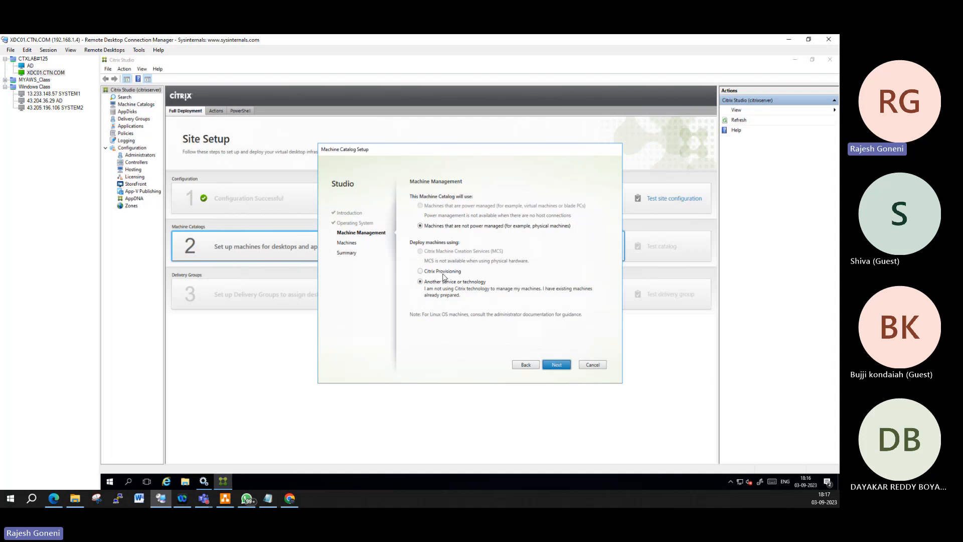
{"action": "left_click", "coordinate": [560, 366]}
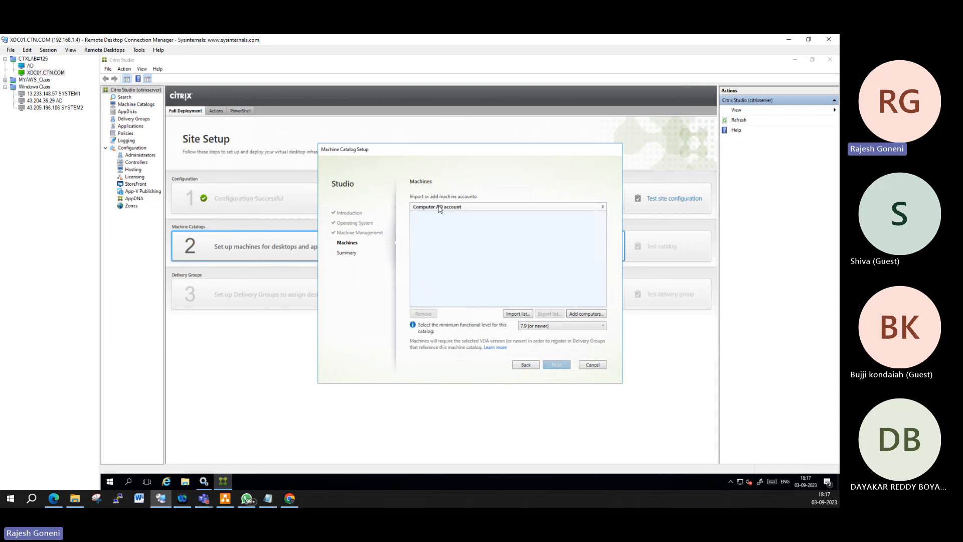
Step: Enter and resolve the computer name RAJ-MAN-001, then bring up the ESXi browser window
{"action": "left_click", "coordinate": [582, 314]}
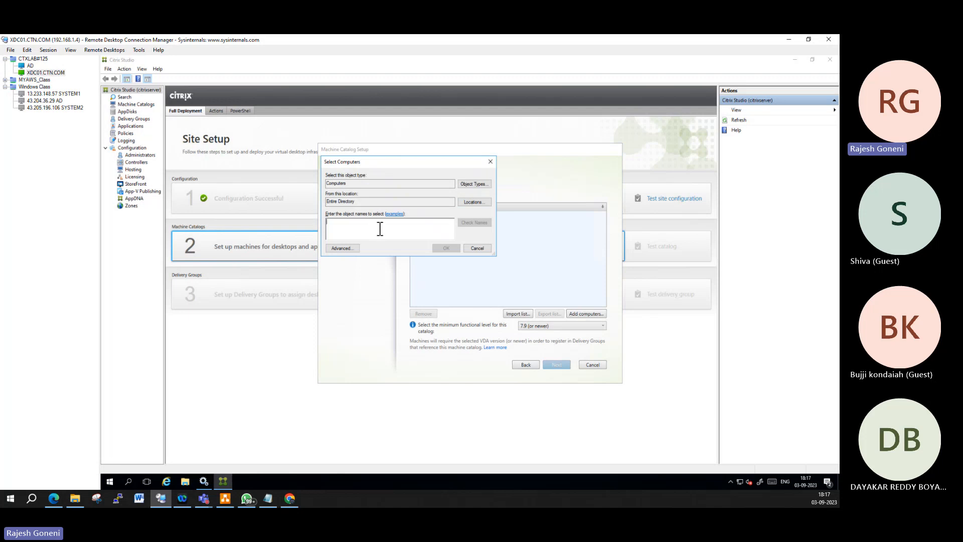
{"action": "type", "text": "RAJ-V"}
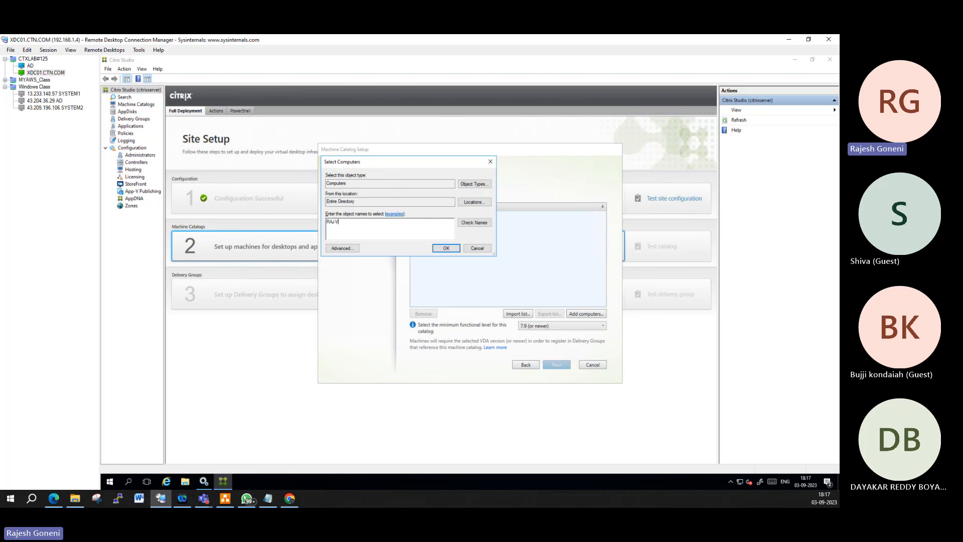
{"action": "key", "text": "BackSpace"}
{"action": "key", "text": "BackSpace"}
{"action": "key", "text": "BackSpace"}
{"action": "type", "text": "MA"}
{"action": "left_click", "coordinate": [474, 222]}
{"action": "key", "text": "BackSpace"}
{"action": "type", "text": "1"}
{"action": "left_click", "coordinate": [289, 498]}
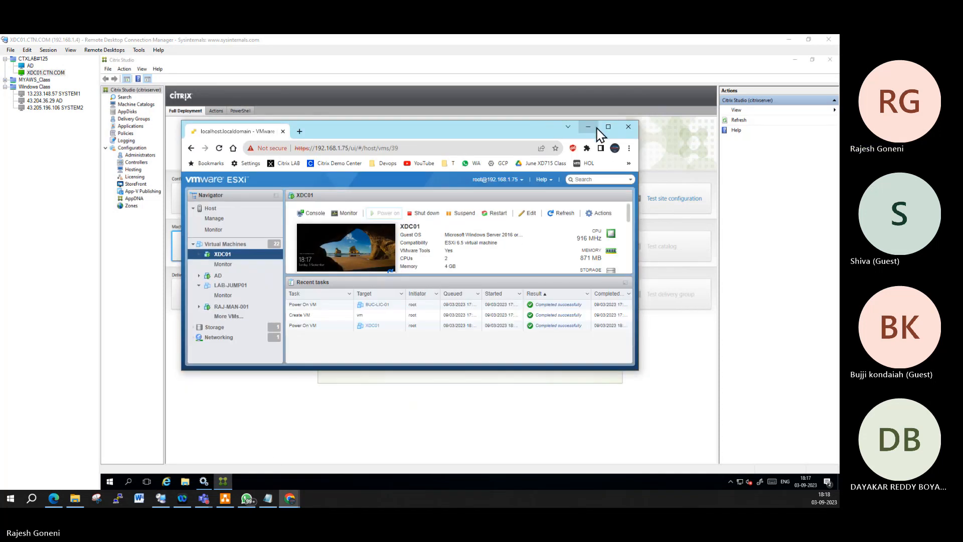
Step: Maximize the ESXi browser and filter the Virtual Machines list by 'MAN'
{"action": "left_click", "coordinate": [608, 127]}
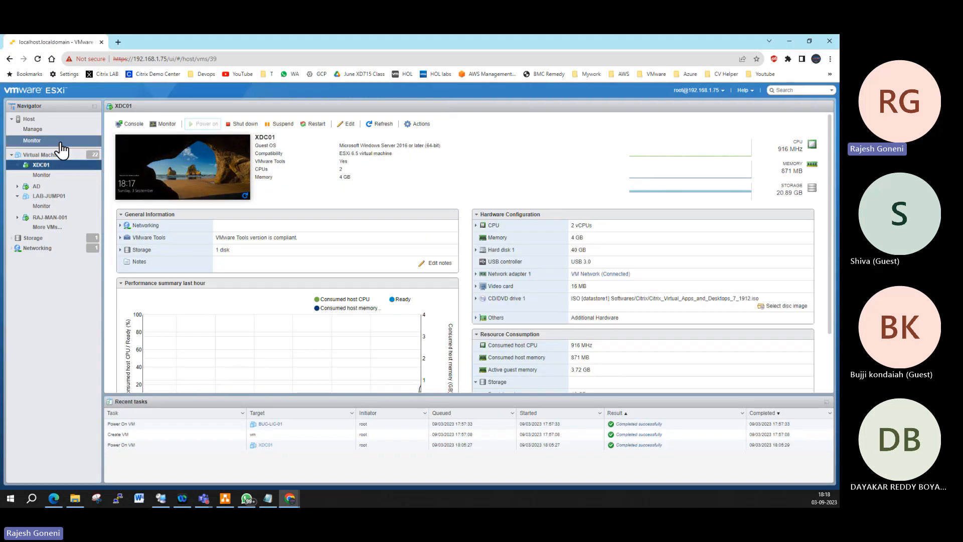
{"action": "left_click", "coordinate": [55, 155]}
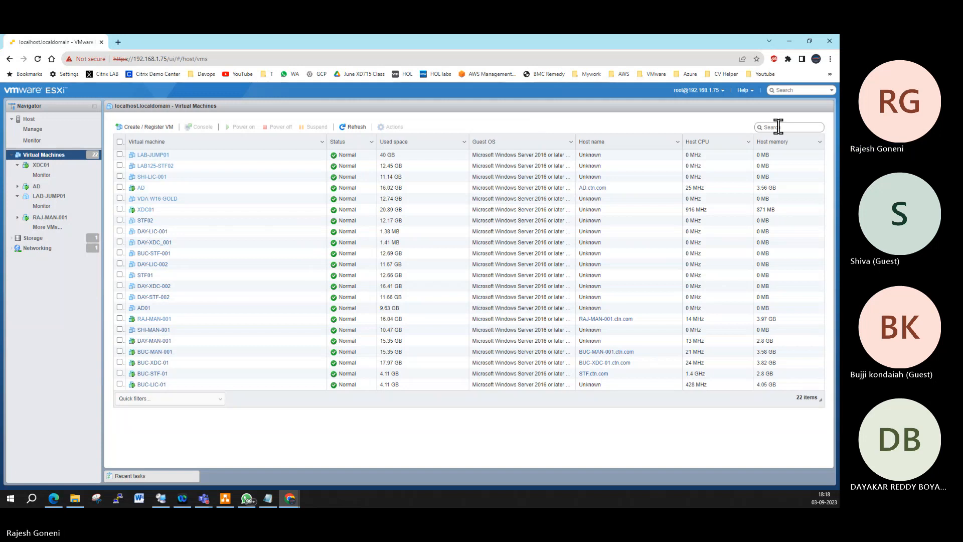
{"action": "left_click", "coordinate": [779, 127]}
{"action": "type", "text": "MNA"}
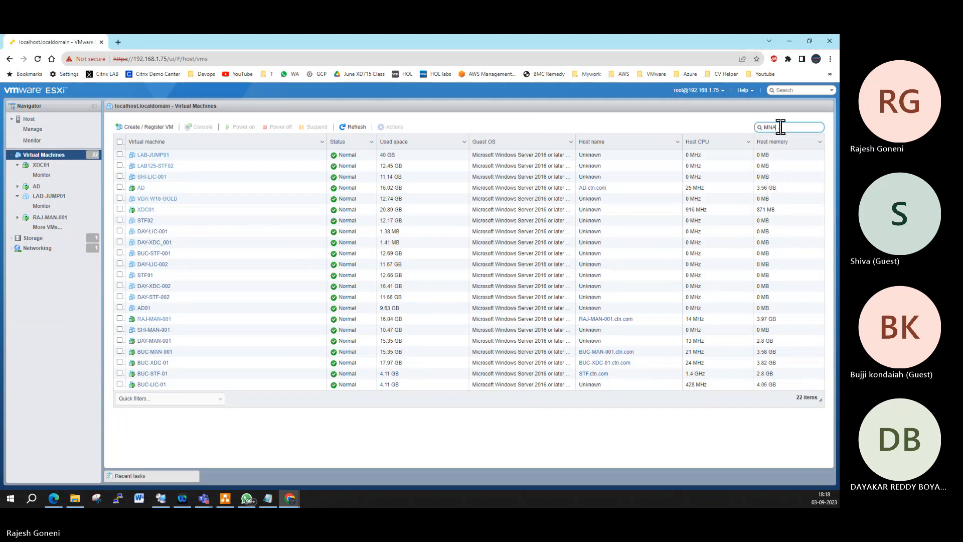
{"action": "key", "text": "BackSpace"}
{"action": "key", "text": "BackSpace"}
{"action": "type", "text": "A"}
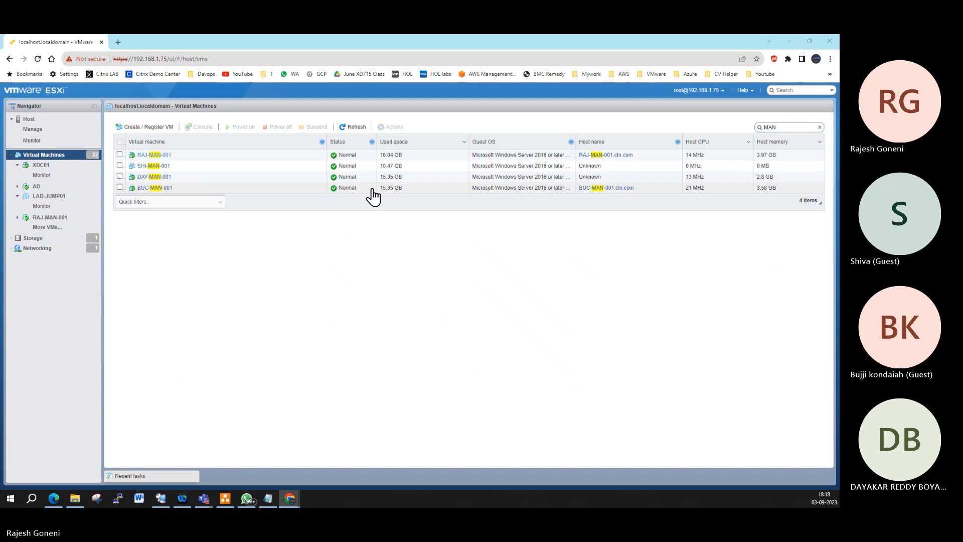
Step: Drop the unfound Day-MAN name and add RAJ-MAN-001 to the catalog's machines
{"action": "left_click", "coordinate": [789, 42]}
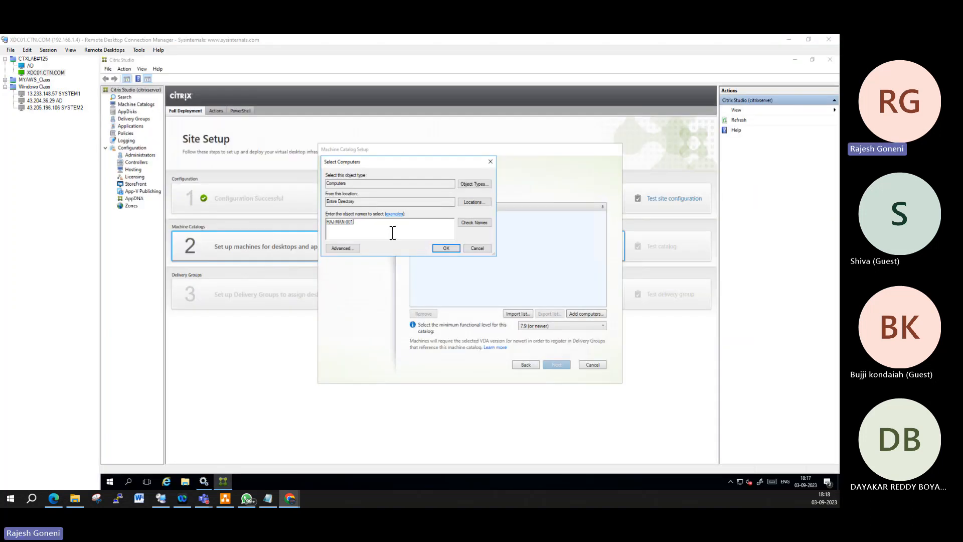
{"action": "type", "text": "D"}
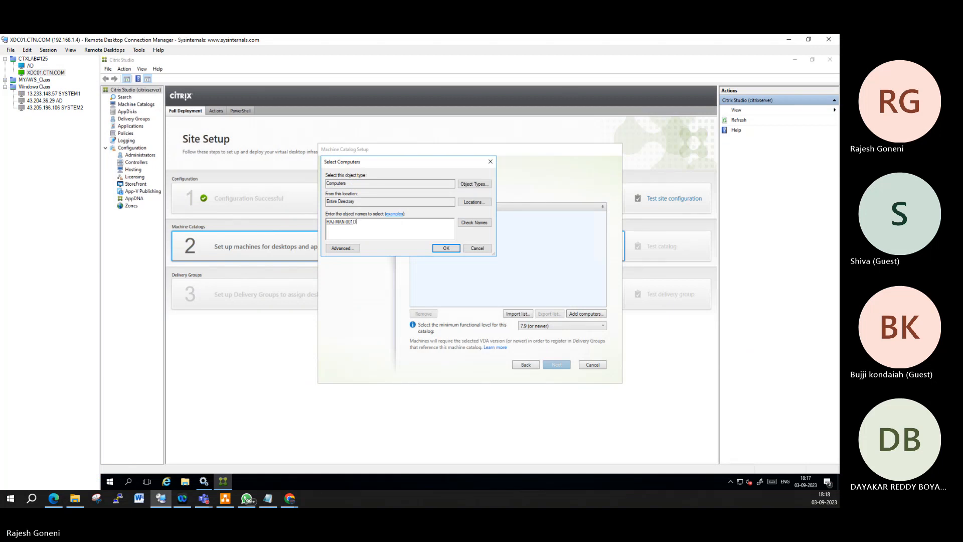
{"action": "type", "text": "ay-MAN"}
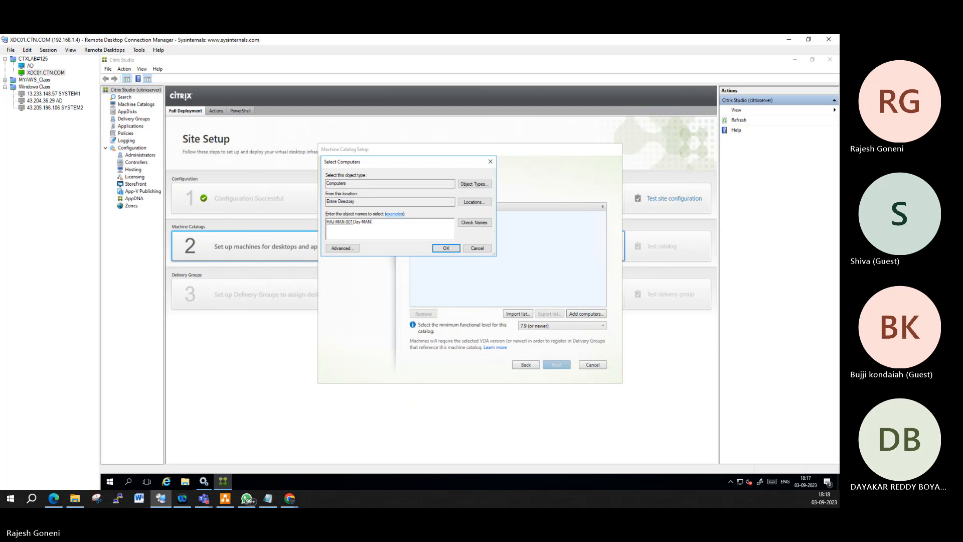
{"action": "left_click", "coordinate": [474, 222]}
{"action": "left_click", "coordinate": [487, 290]}
{"action": "left_click_drag", "start_coordinate": [377, 222], "coordinate": [357, 222]}
{"action": "key", "text": "BackSpace"}
{"action": "left_click", "coordinate": [445, 249]}
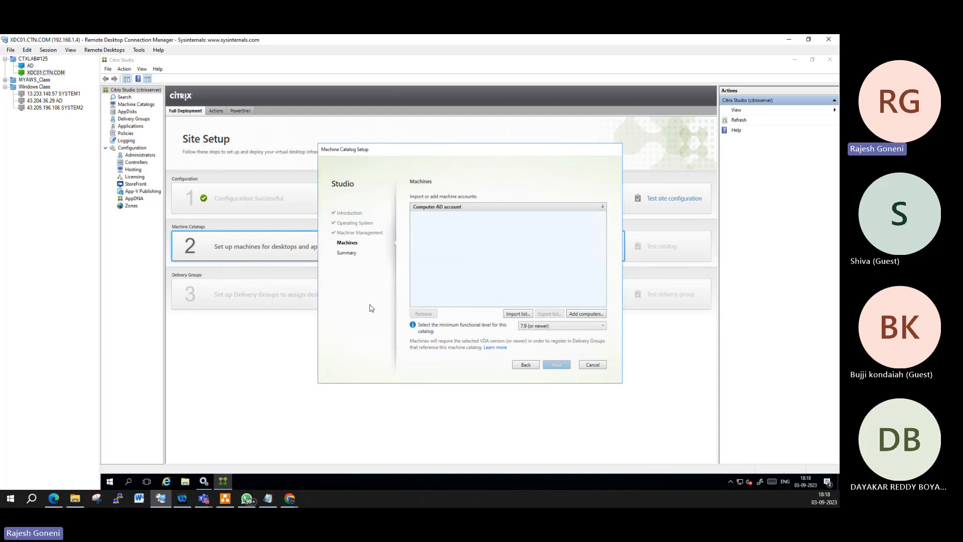
Step: Try adding DAY-MAN again, clear it when not found, and return to the ESXi list
{"action": "left_click", "coordinate": [583, 313]}
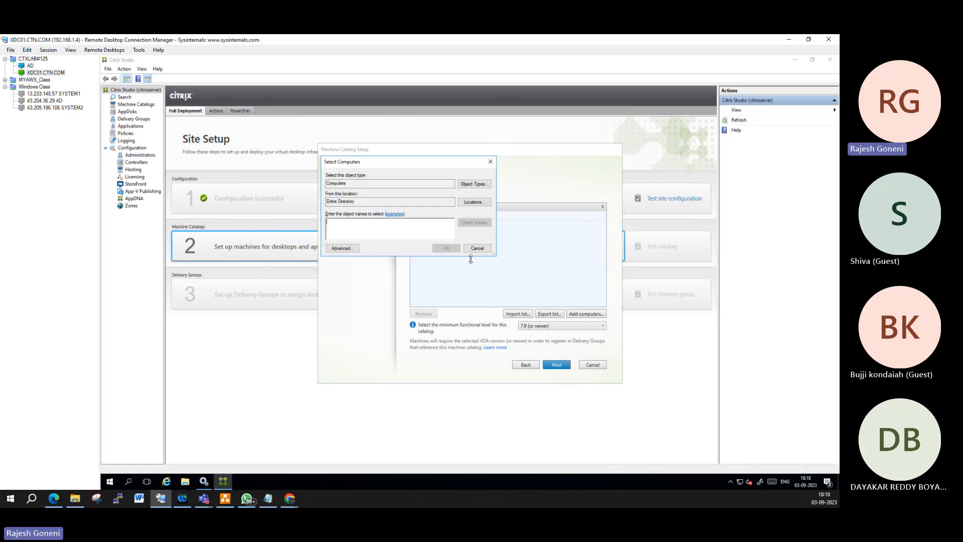
{"action": "type", "text": "DAY-MAN"}
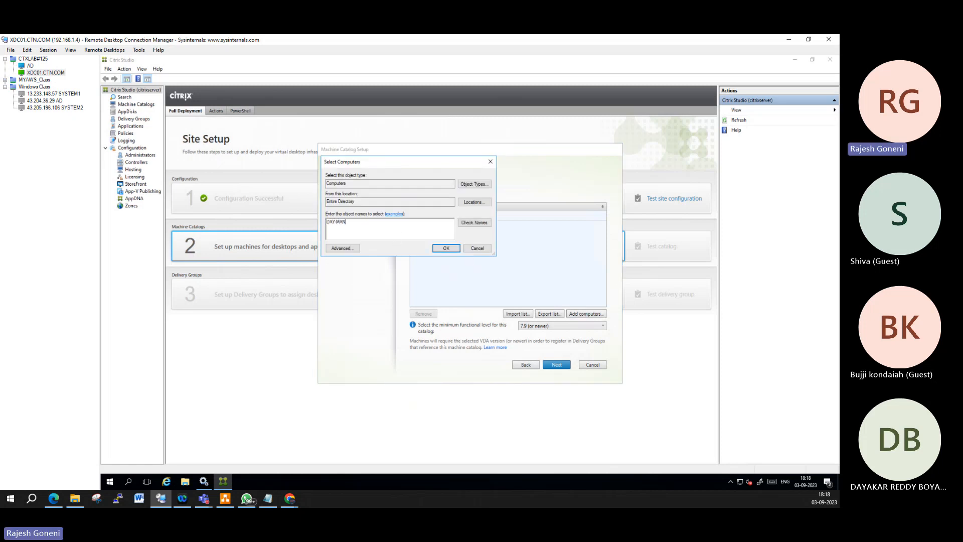
{"action": "left_click", "coordinate": [468, 223]}
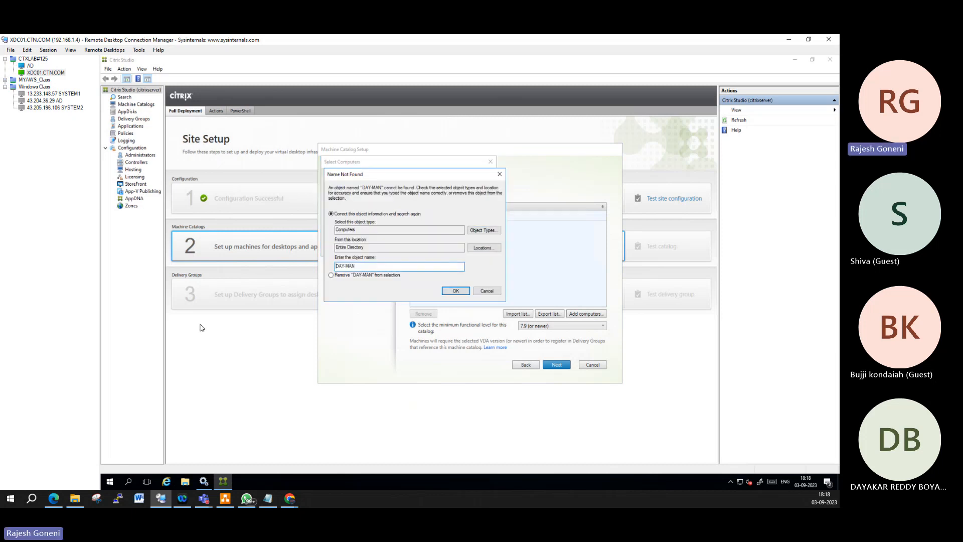
{"action": "left_click", "coordinate": [496, 293]}
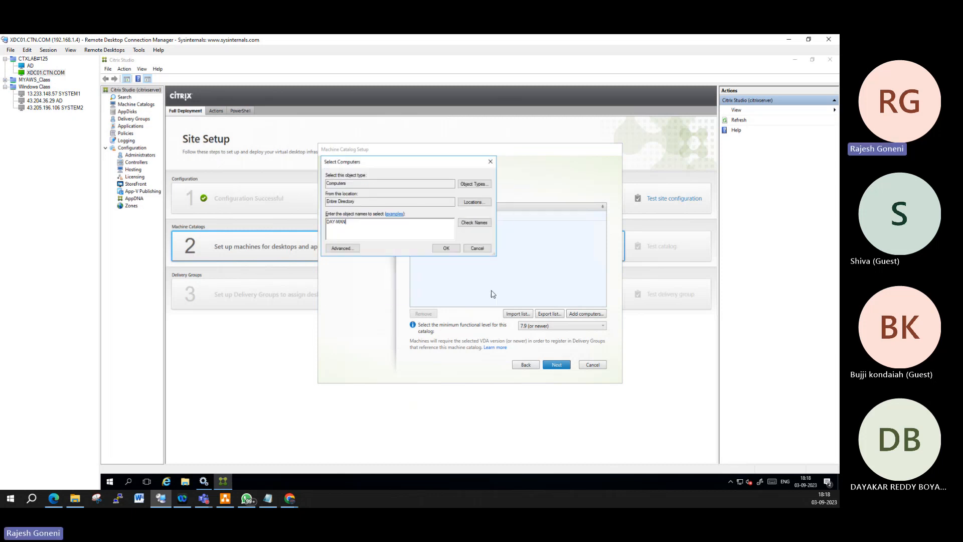
{"action": "key", "text": "BackSpace"}
{"action": "key", "text": "alt+Tab"}
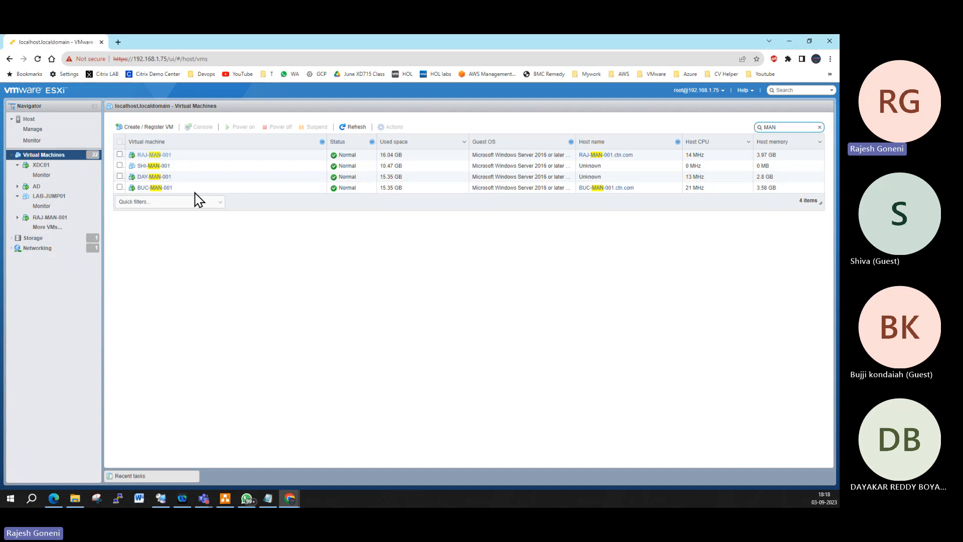
Step: Add BUC-MAN-001 as a machine account beside RAJ-MAN-001, checking the VM names in ESXi
{"action": "key", "text": "alt+Tab"}
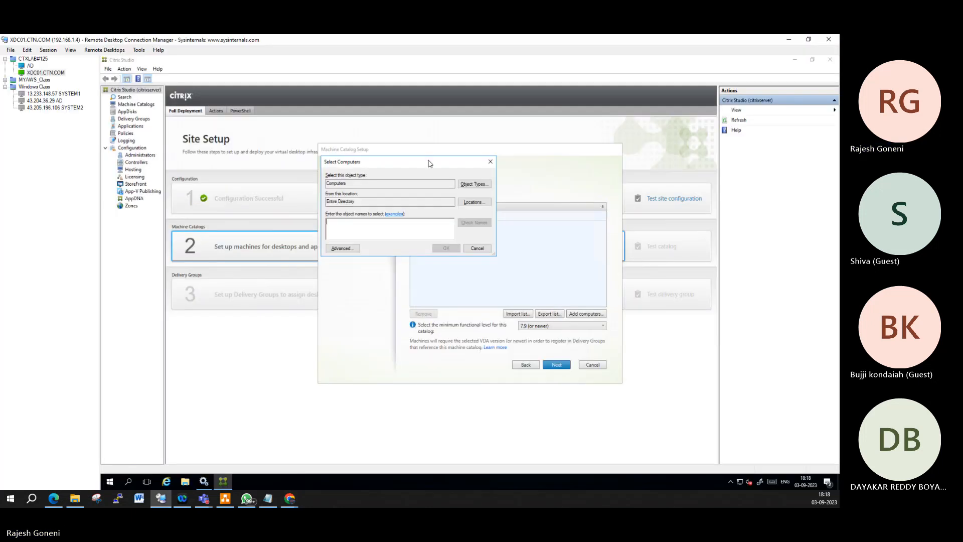
{"action": "type", "text": "BUC-M"}
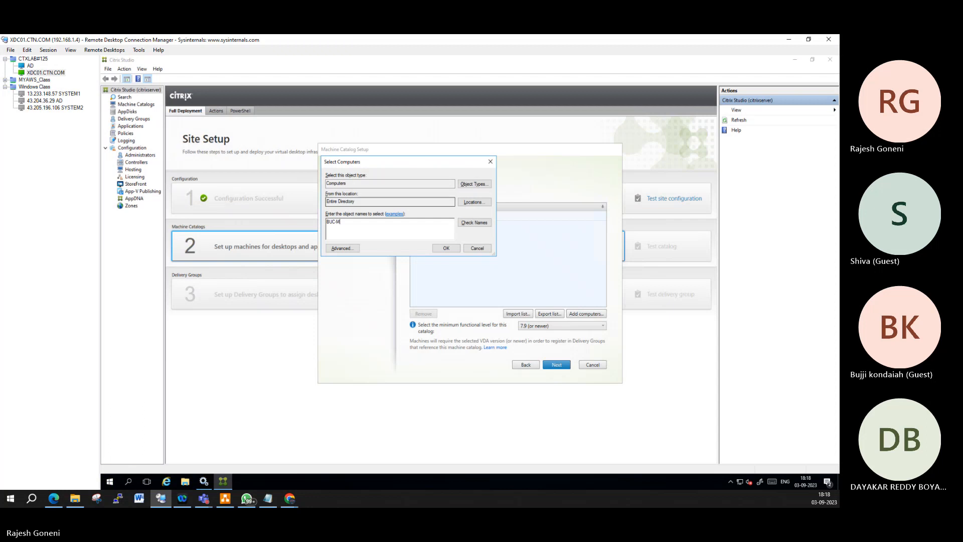
{"action": "type", "text": "AN"}
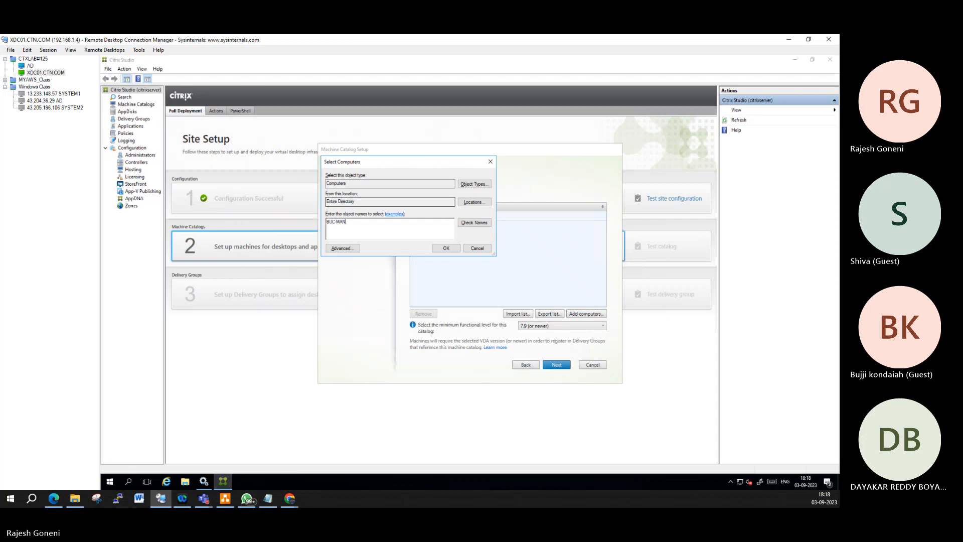
{"action": "left_click", "coordinate": [469, 223]}
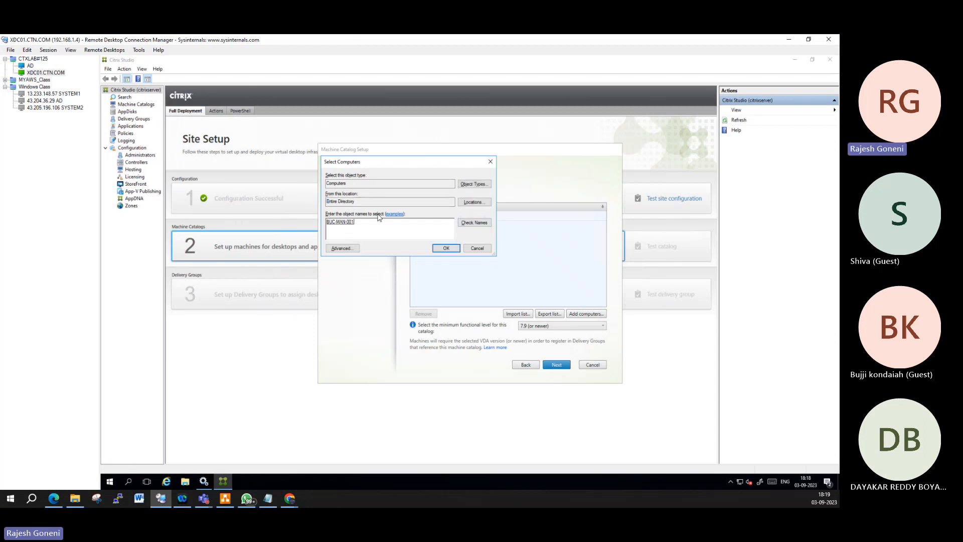
{"action": "left_click", "coordinate": [446, 248]}
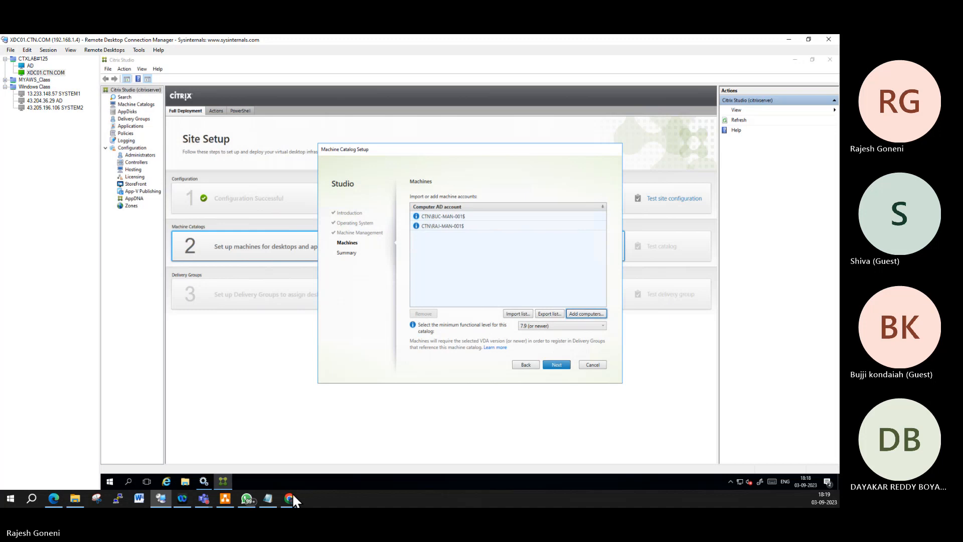
{"action": "mouse_move", "coordinate": [291, 502]}
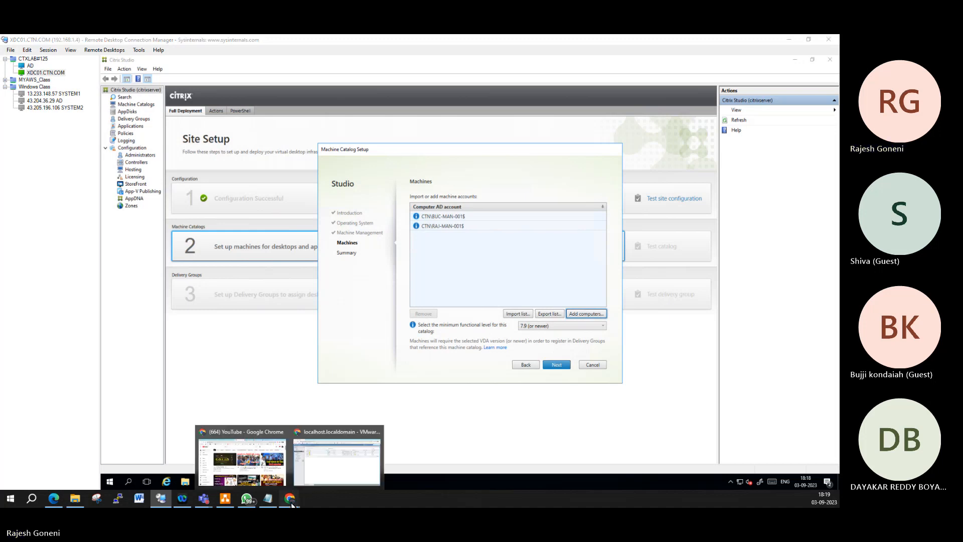
{"action": "left_click", "coordinate": [336, 467]}
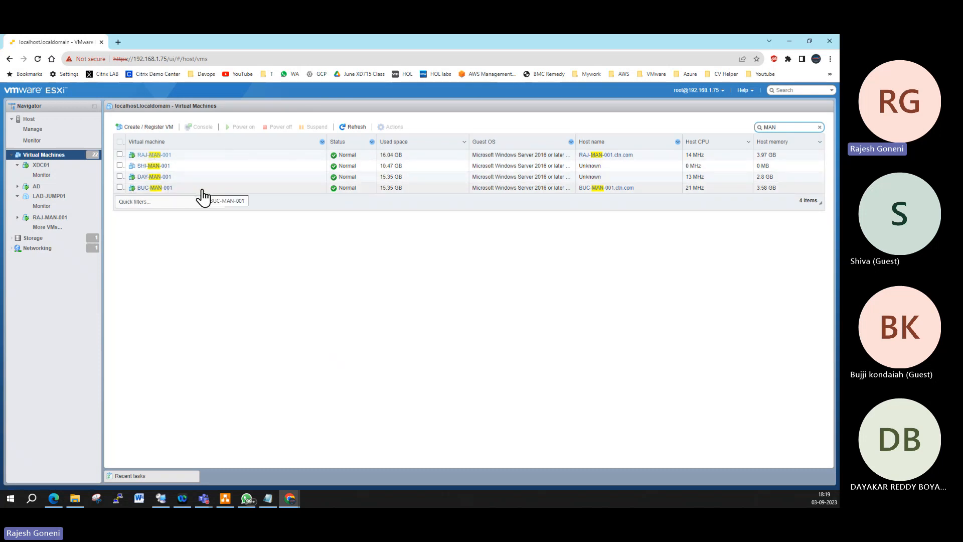
{"action": "left_click", "coordinate": [789, 41]}
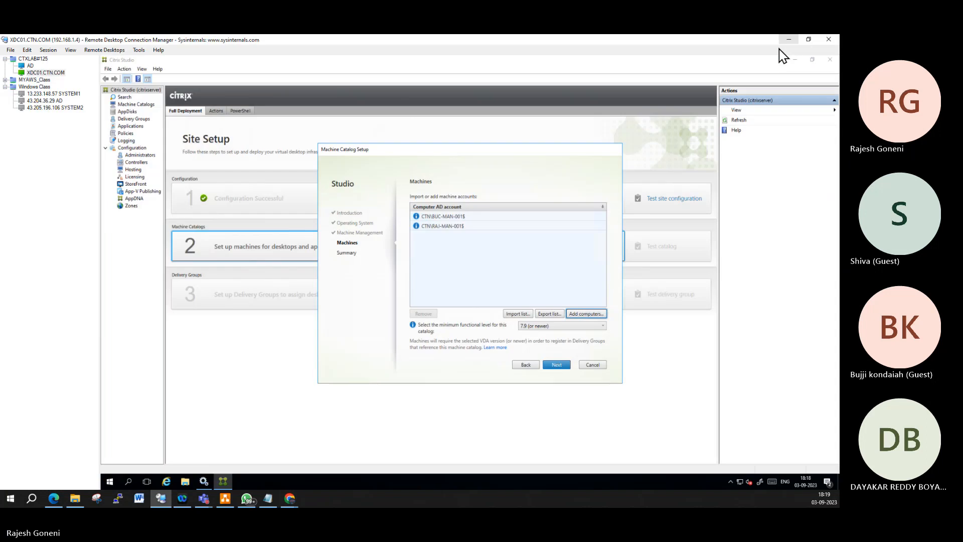
Step: On the Summary page, name the catalog 'Manual Windows 2016 Multisession Catalog'
{"action": "left_click", "coordinate": [556, 365]}
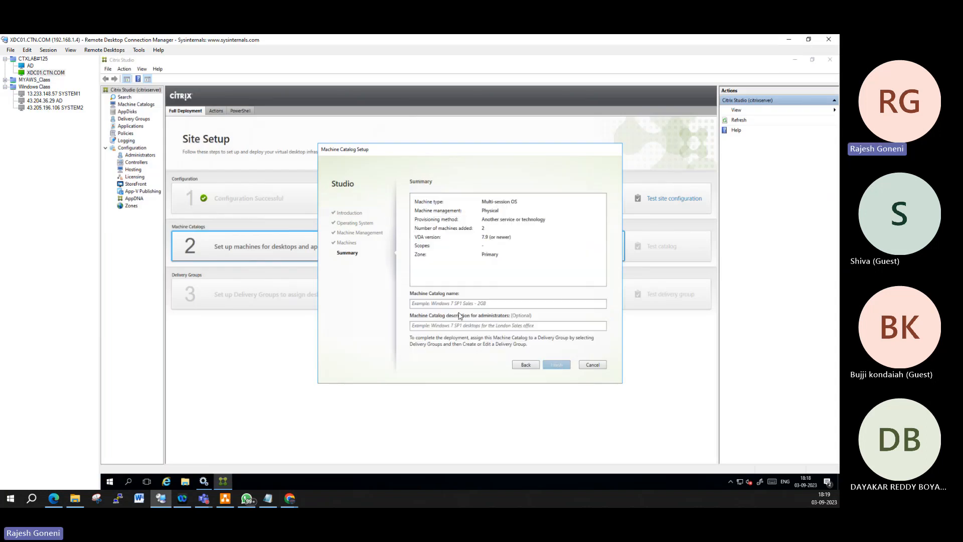
{"action": "left_click", "coordinate": [434, 304]}
{"action": "type", "text": "M"}
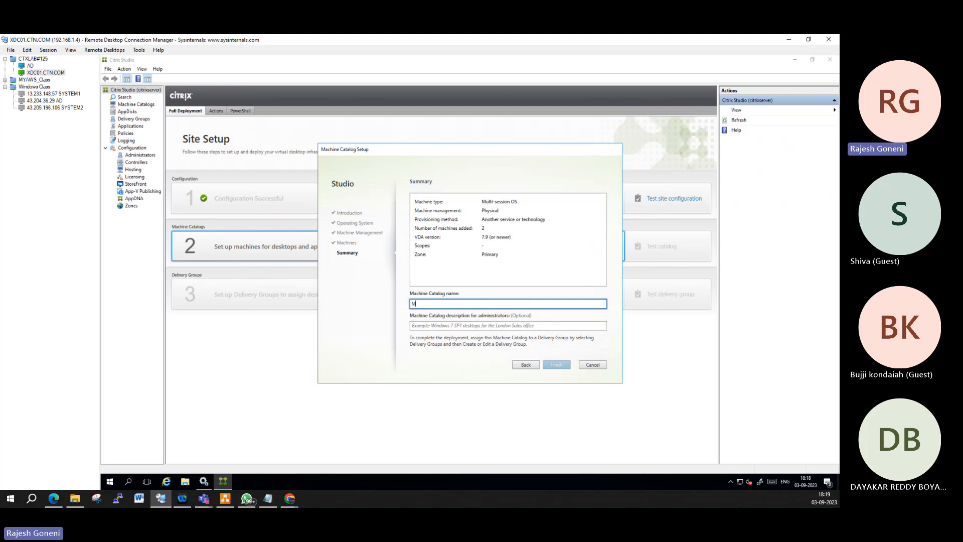
{"action": "type", "text": "an"}
{"action": "key", "text": "BackSpace"}
{"action": "key", "text": "BackSpace"}
{"action": "type", "text": "ual Windows"}
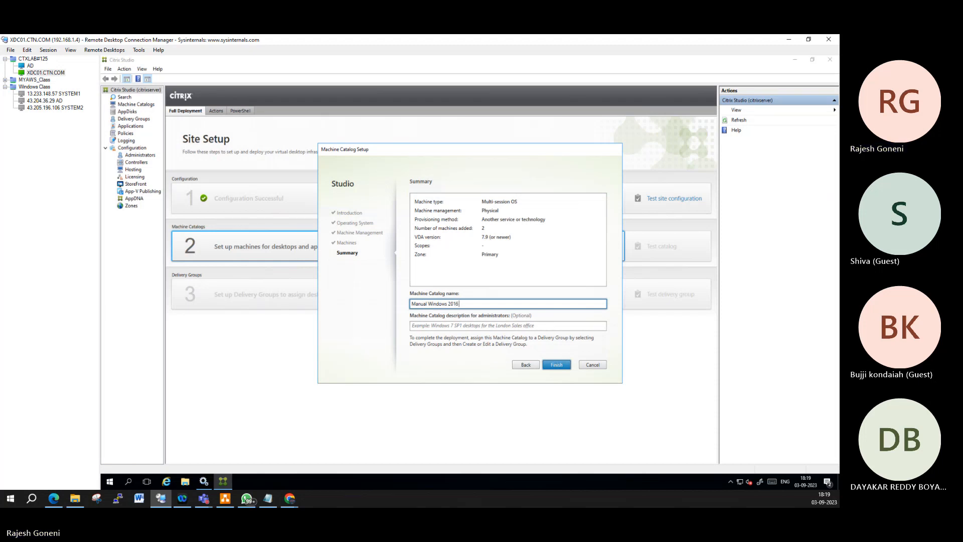
{"action": "type", "text": "2016 Multisess"}
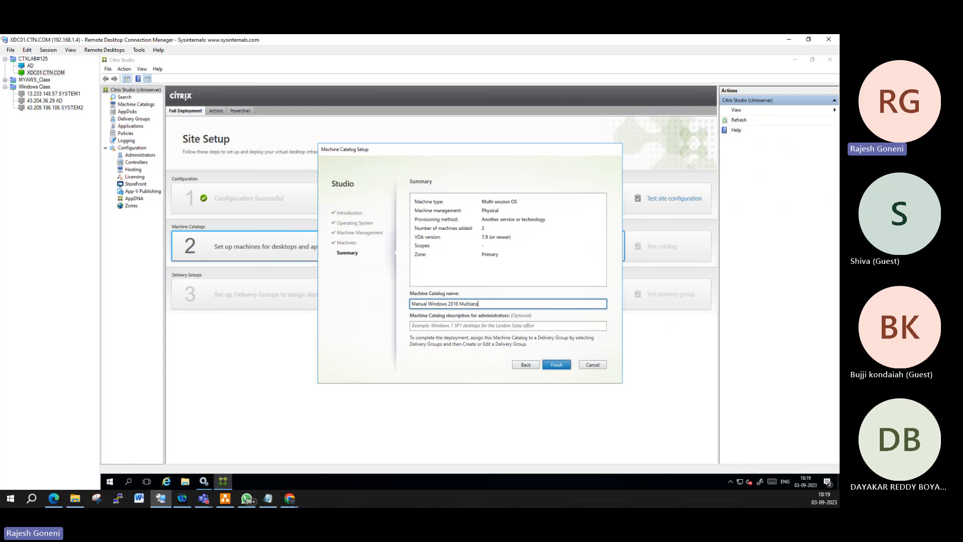
{"action": "type", "text": "ion Cata"}
{"action": "key", "text": "BackSpace"}
{"action": "key", "text": "BackSpace"}
{"action": "key", "text": "BackSpace"}
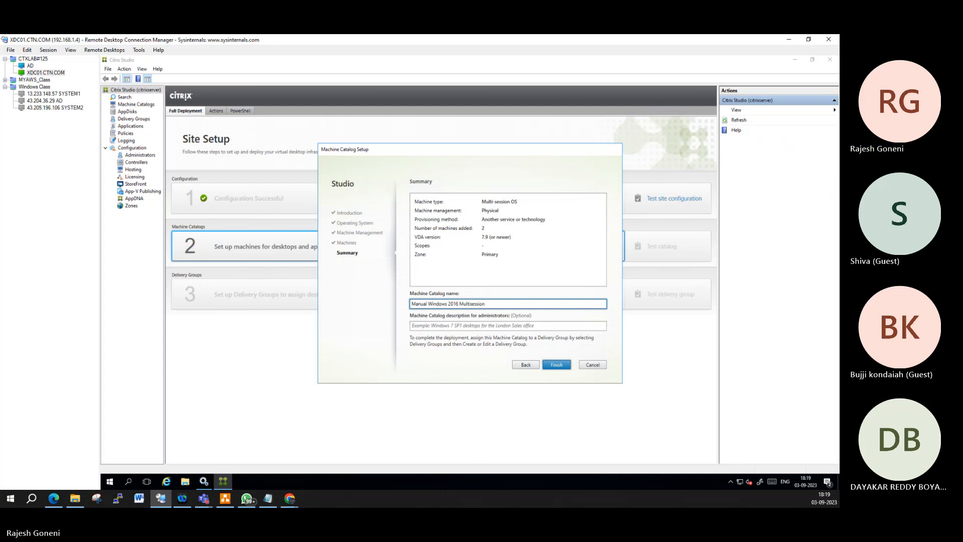
{"action": "type", "text": "Cata"}
{"action": "key", "text": "BackSpace"}
{"action": "key", "text": "BackSpace"}
{"action": "key", "text": "BackSpace"}
{"action": "key", "text": "BackSpace"}
{"action": "key", "text": "BackSpace"}
{"action": "type", "text": "M"}
Step: Finish the catalog, then start a delivery group that takes 2 of its machines and reach Users
{"action": "left_click", "coordinate": [566, 365]}
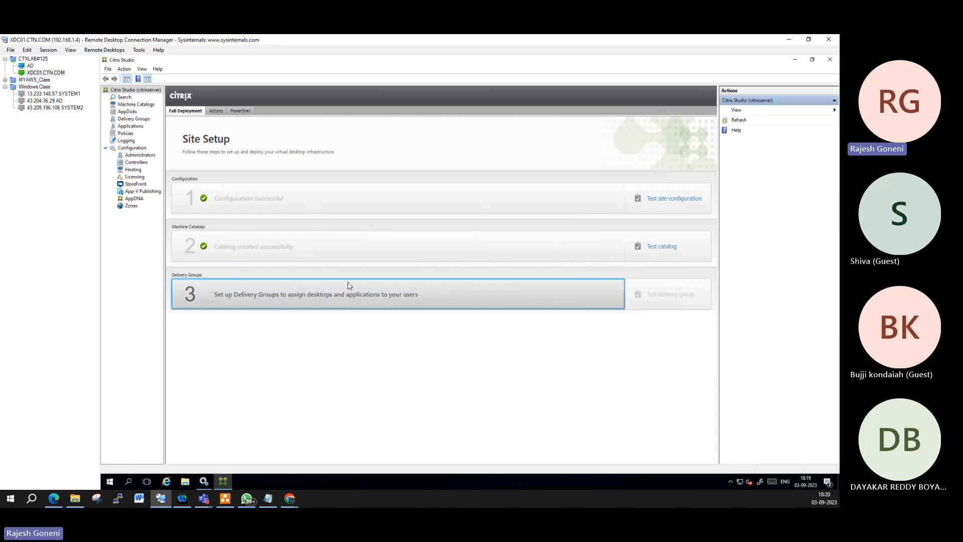
{"action": "left_click", "coordinate": [432, 280]}
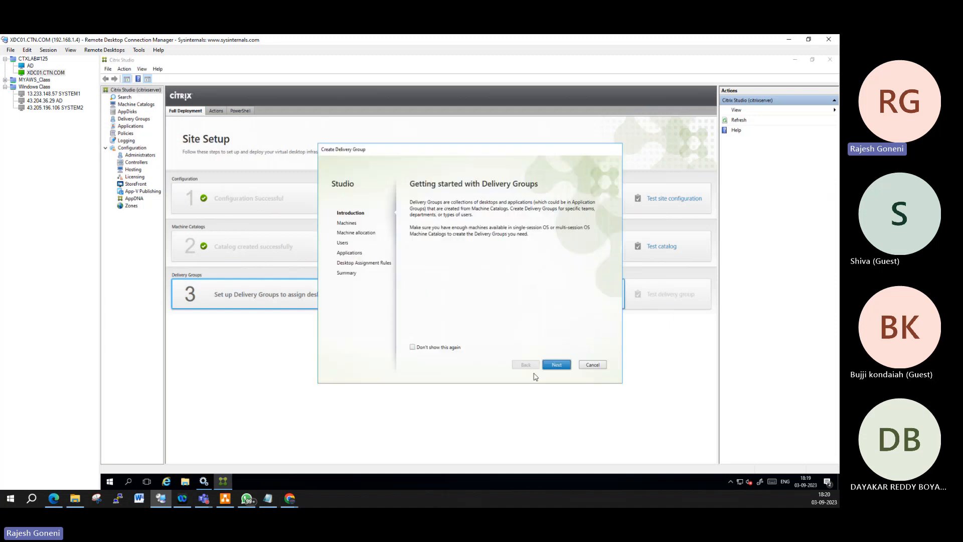
{"action": "left_click", "coordinate": [558, 367]}
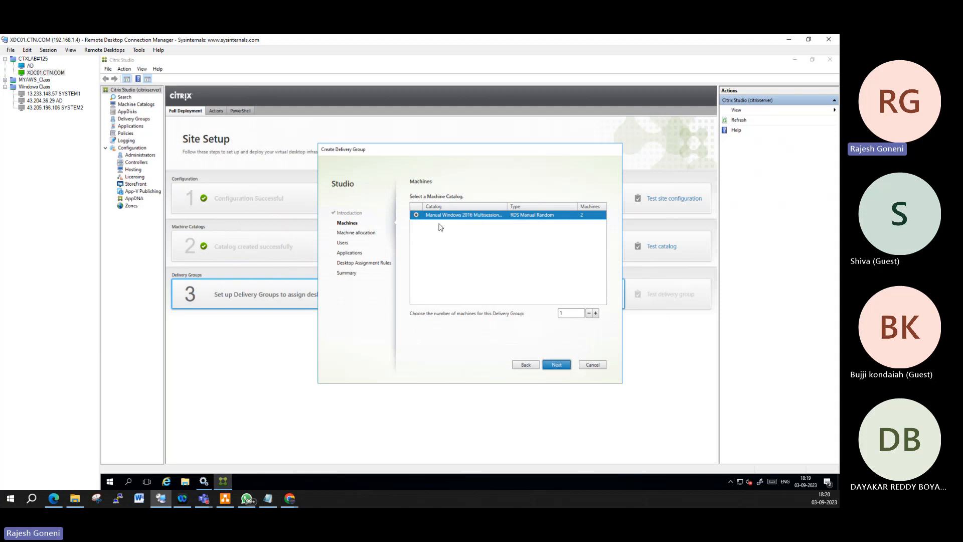
{"action": "left_click", "coordinate": [596, 313]}
{"action": "left_click", "coordinate": [551, 363]}
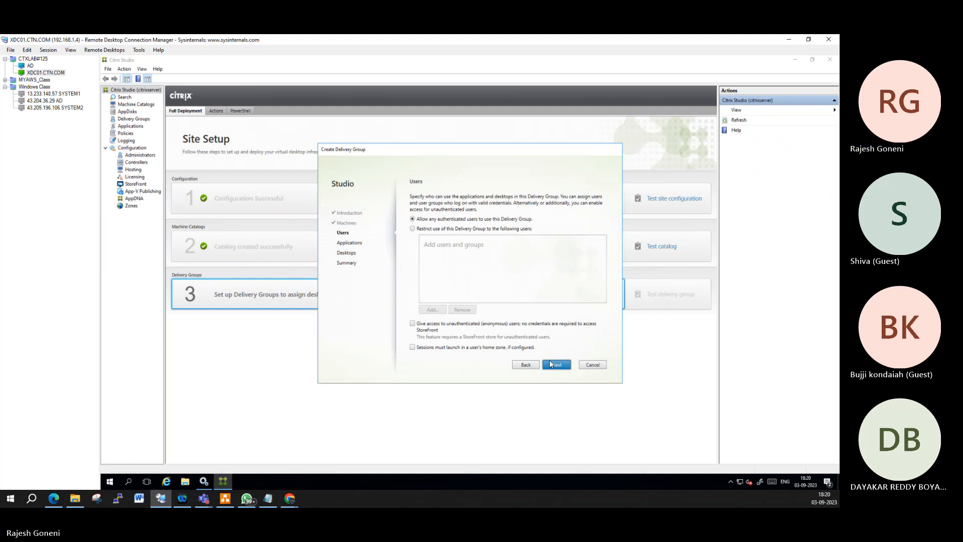
Step: Restrict the delivery group to specific users, then bring up the AD server's remote desktop in RDCMan
{"action": "left_click", "coordinate": [435, 230]}
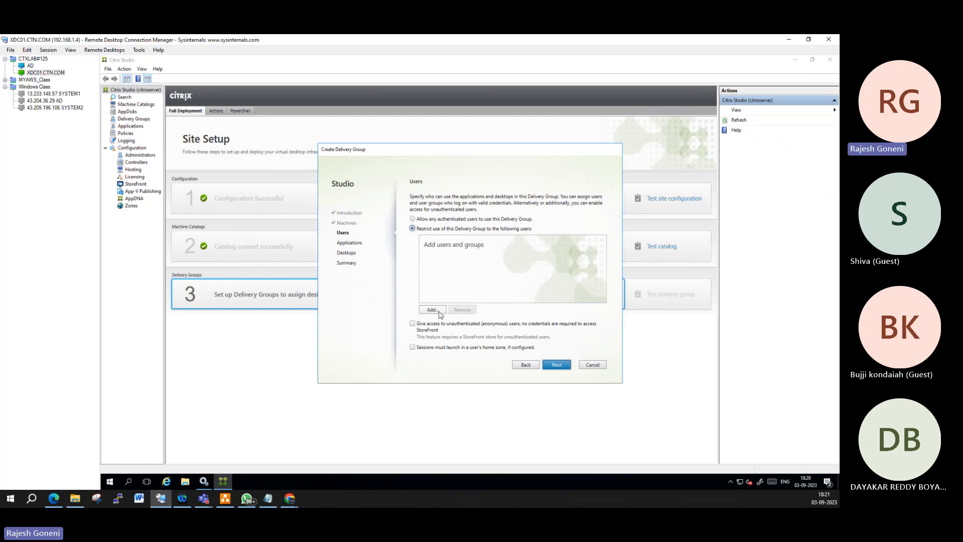
{"action": "left_click", "coordinate": [433, 310]}
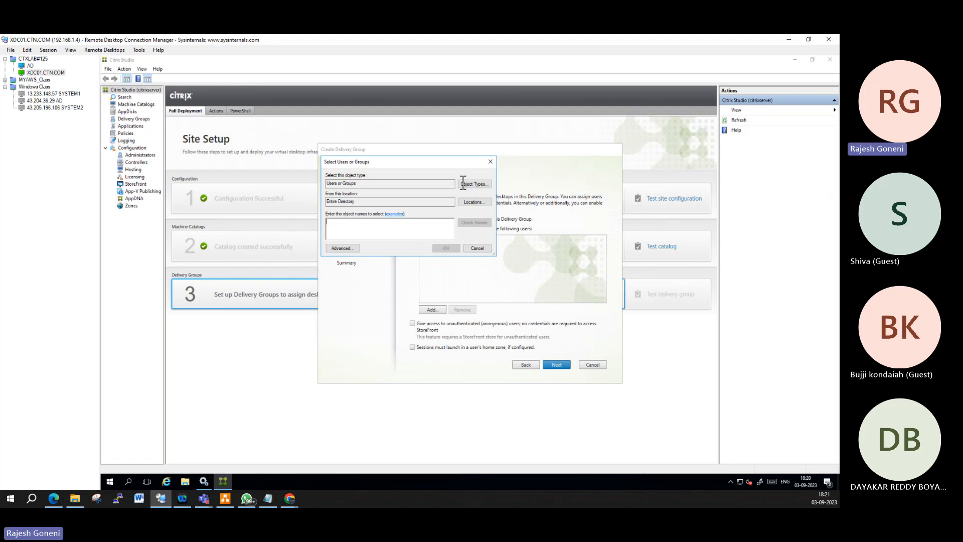
{"action": "left_click", "coordinate": [34, 59]}
{"action": "left_click", "coordinate": [30, 66]}
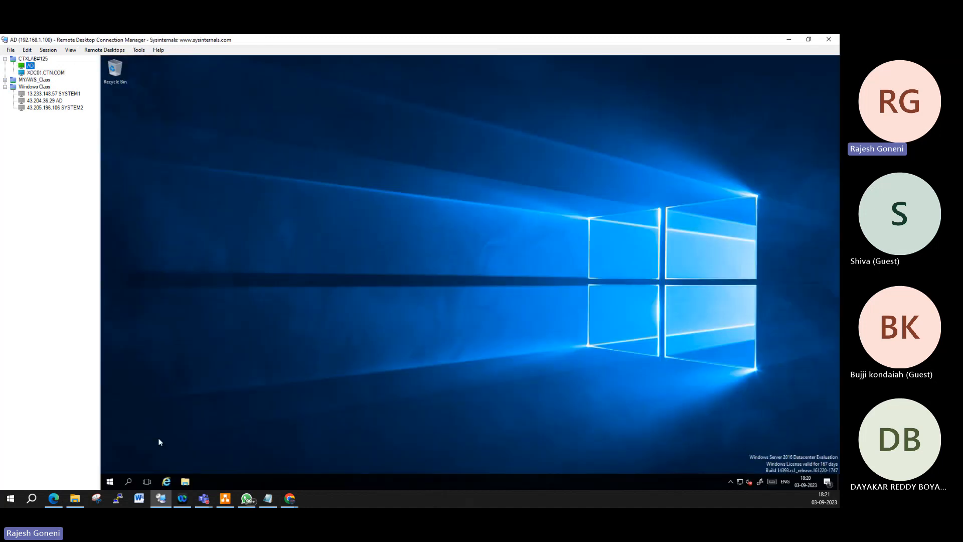
Step: Run dsa.msc on the AD server and browse the maximized console to ctn.com's Users container
{"action": "left_click", "coordinate": [109, 482]}
{"action": "right_click", "coordinate": [111, 476]}
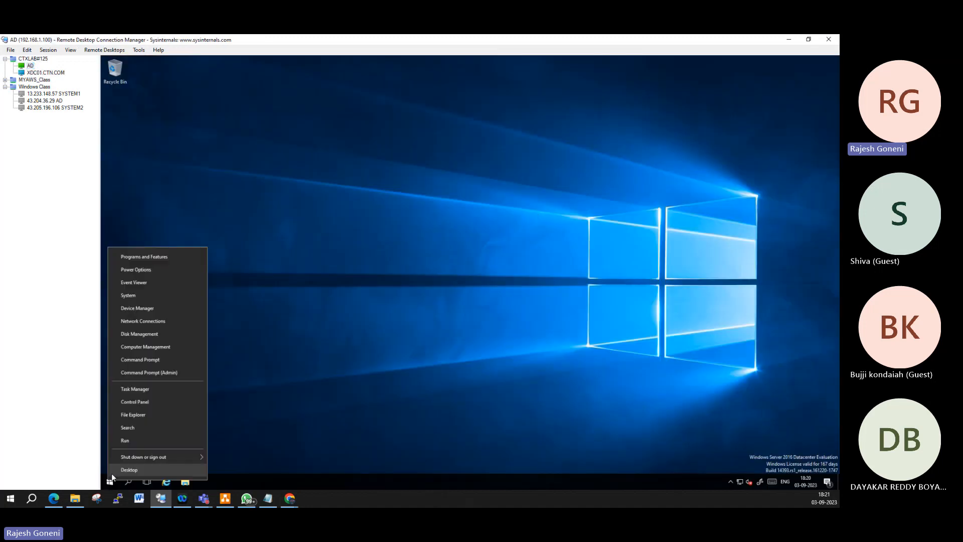
{"action": "left_click", "coordinate": [136, 438]}
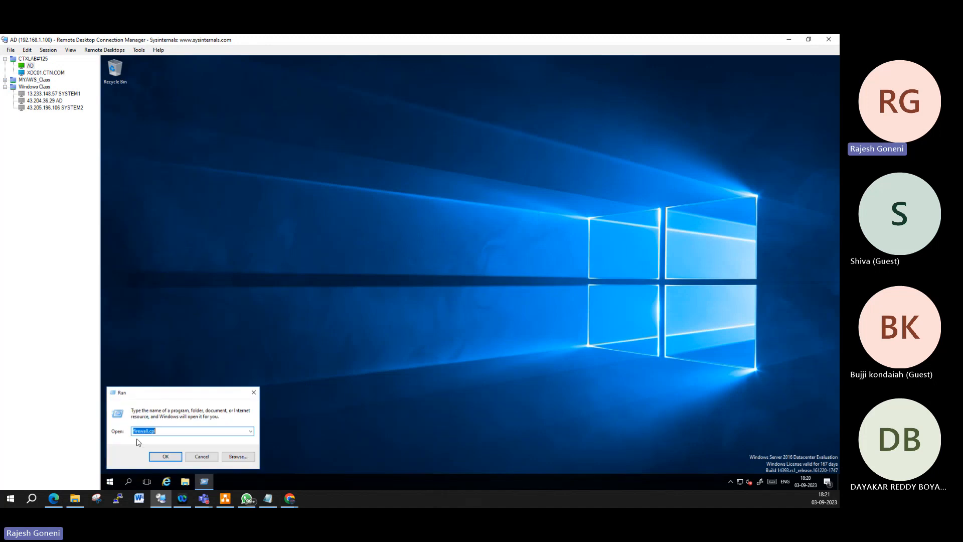
{"action": "type", "text": "dsa.msc"}
{"action": "key", "text": "Return"}
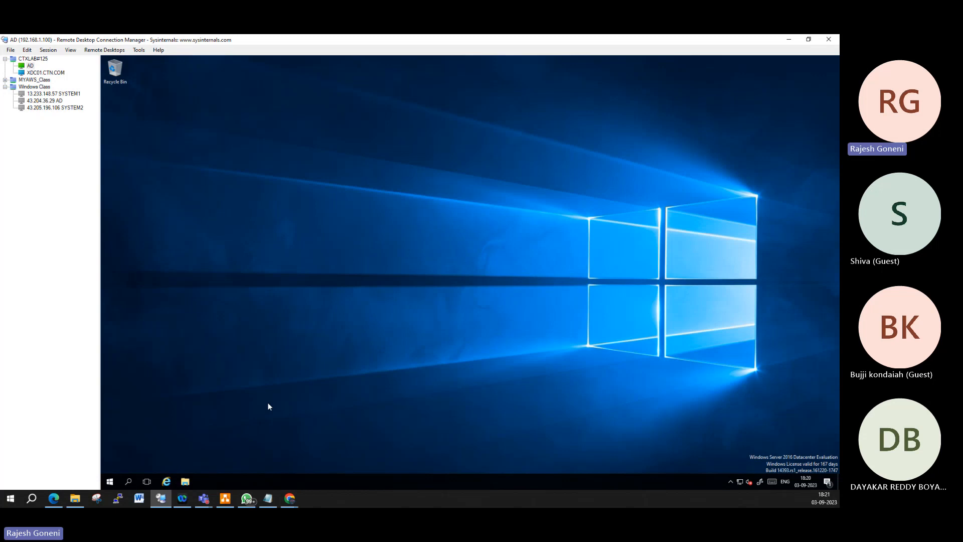
{"action": "left_click", "coordinate": [402, 97]}
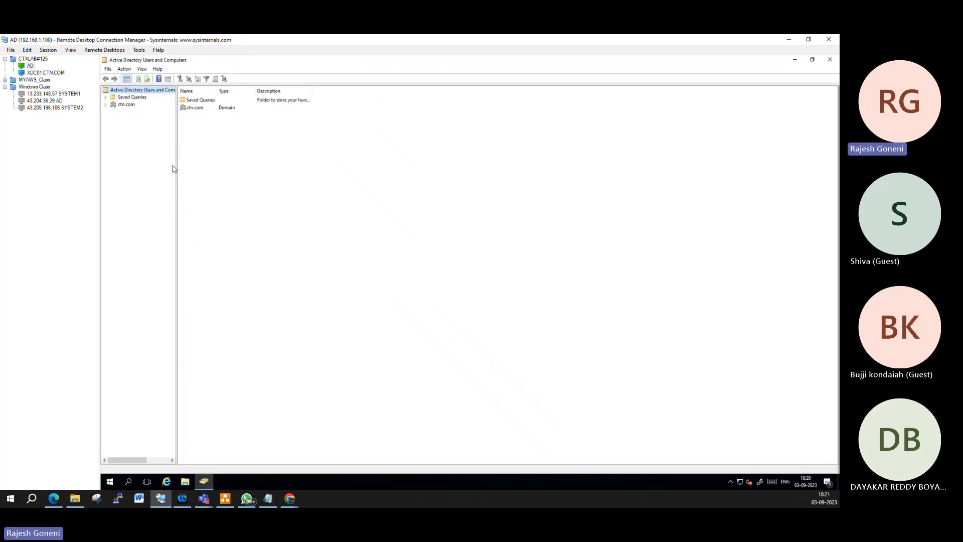
{"action": "left_click", "coordinate": [113, 104]}
{"action": "left_click", "coordinate": [105, 105]}
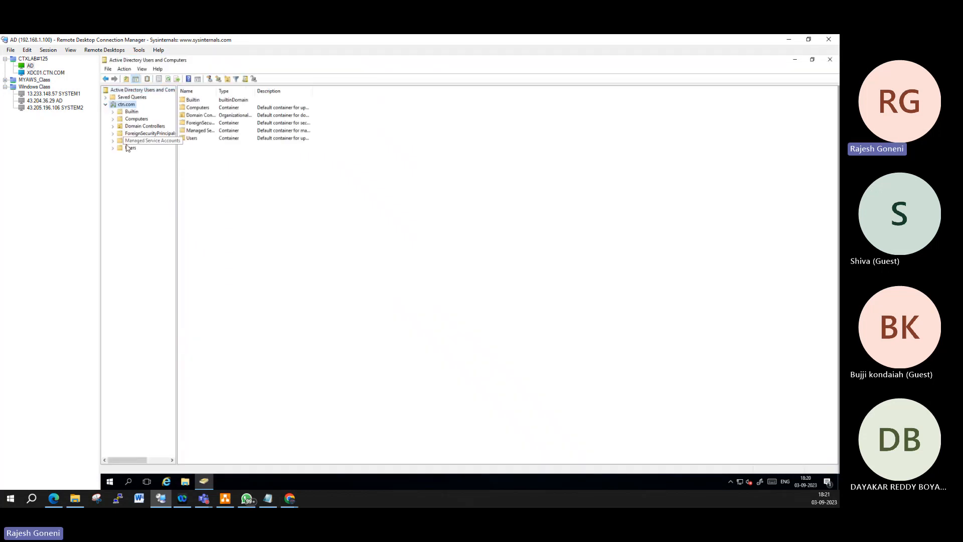
{"action": "left_click", "coordinate": [130, 148]}
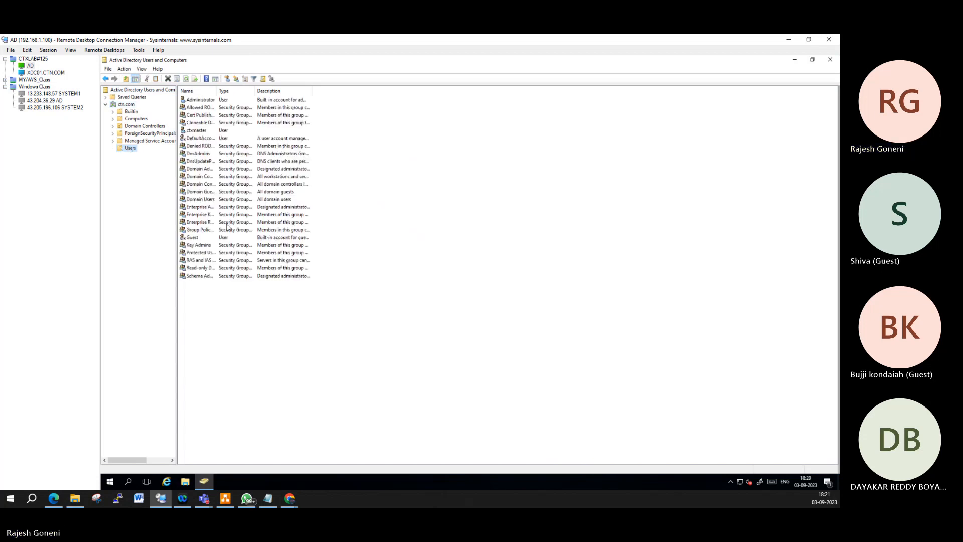
Step: Start a new user in Users with first name and logon name user1
{"action": "left_click", "coordinate": [227, 80]}
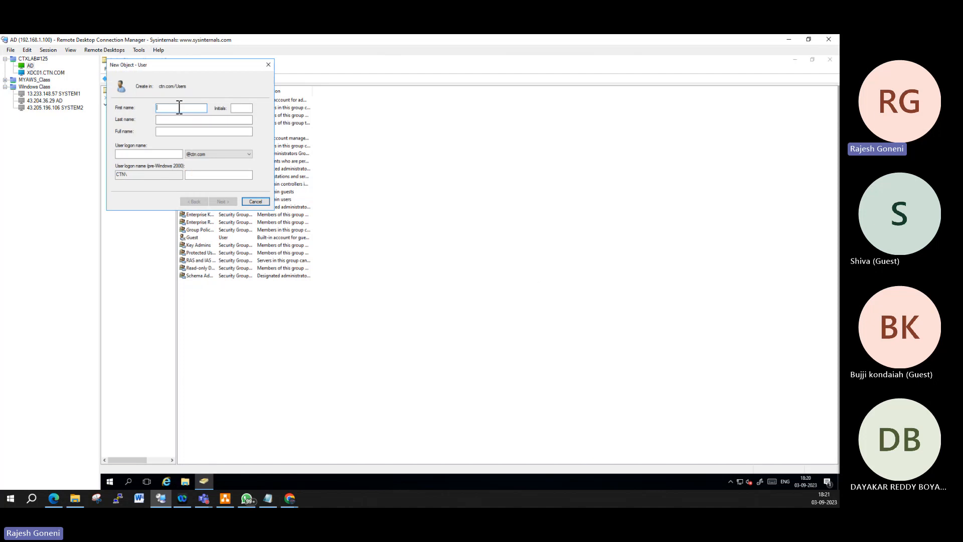
{"action": "type", "text": "us"}
{"action": "left_click", "coordinate": [145, 154]}
{"action": "type", "text": "user1"}
{"action": "left_click", "coordinate": [236, 203]}
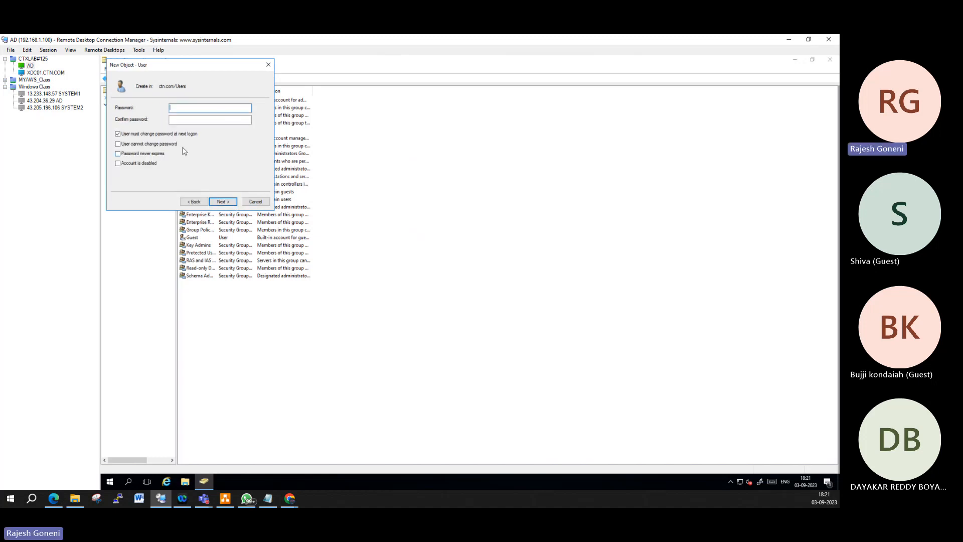
Step: Give user1 a password with 'User cannot change password' and 'Password never expires' ticked, then finish
{"action": "left_click", "coordinate": [139, 145]}
{"action": "left_click", "coordinate": [137, 155]}
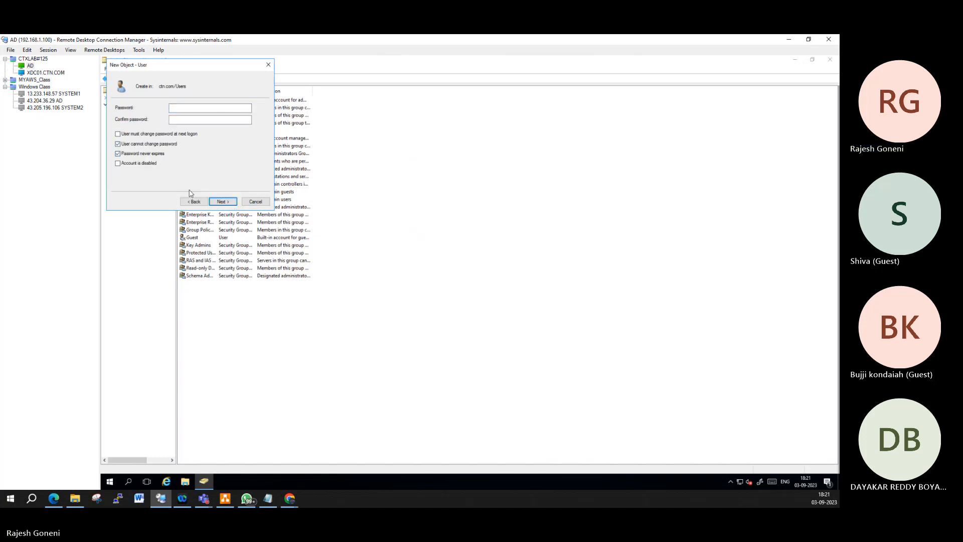
{"action": "left_click", "coordinate": [215, 112]}
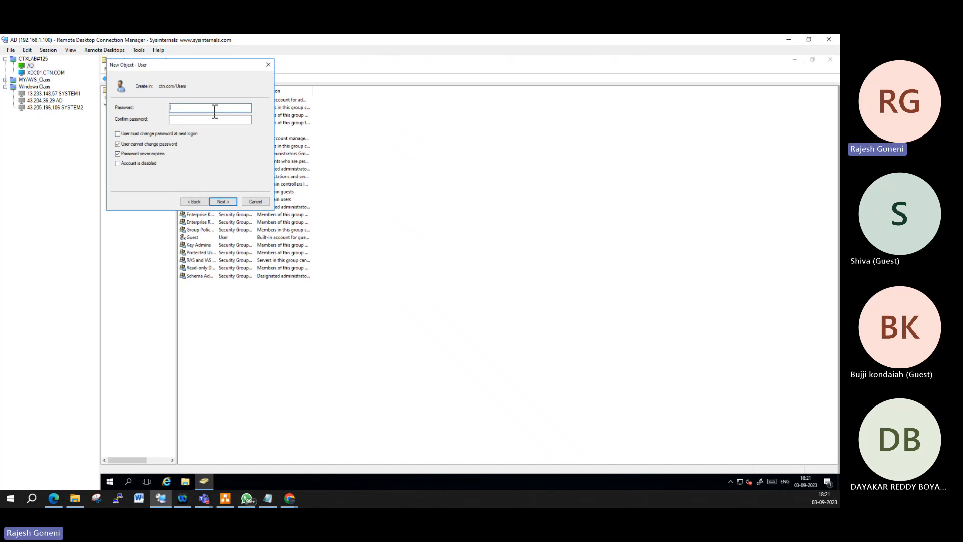
{"action": "type", "text": "****"}
{"action": "key", "text": "Tab"}
{"action": "type", "text": "*******"}
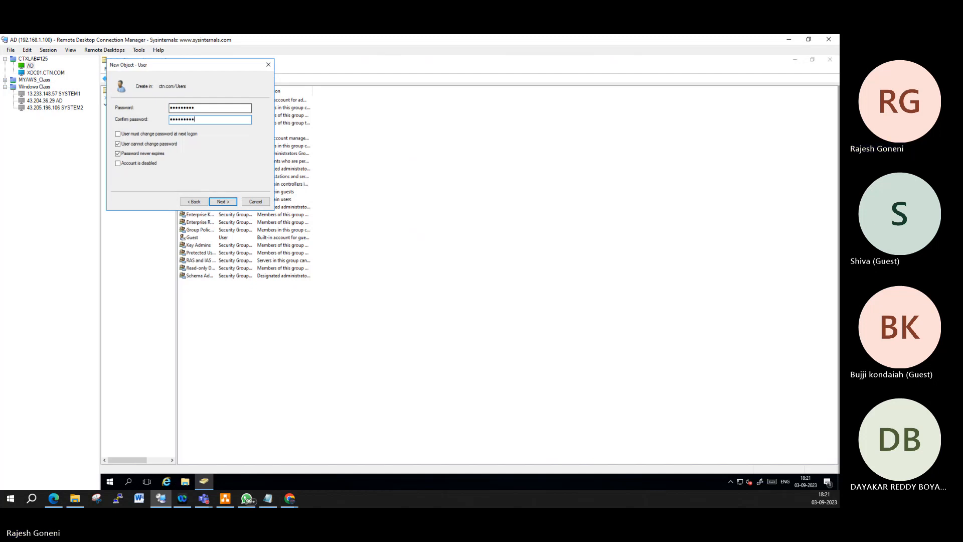
{"action": "type", "text": "**"}
{"action": "left_click", "coordinate": [223, 201]}
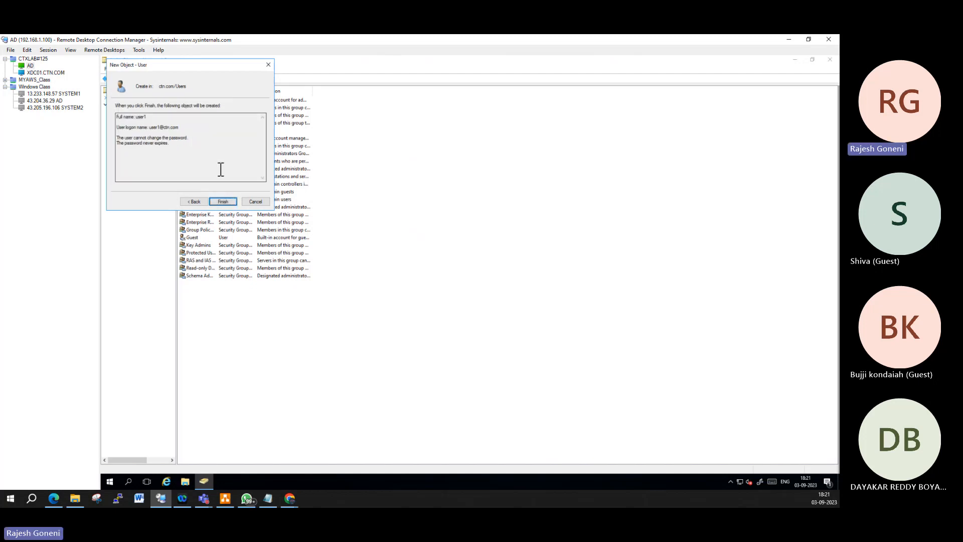
{"action": "left_click", "coordinate": [225, 202]}
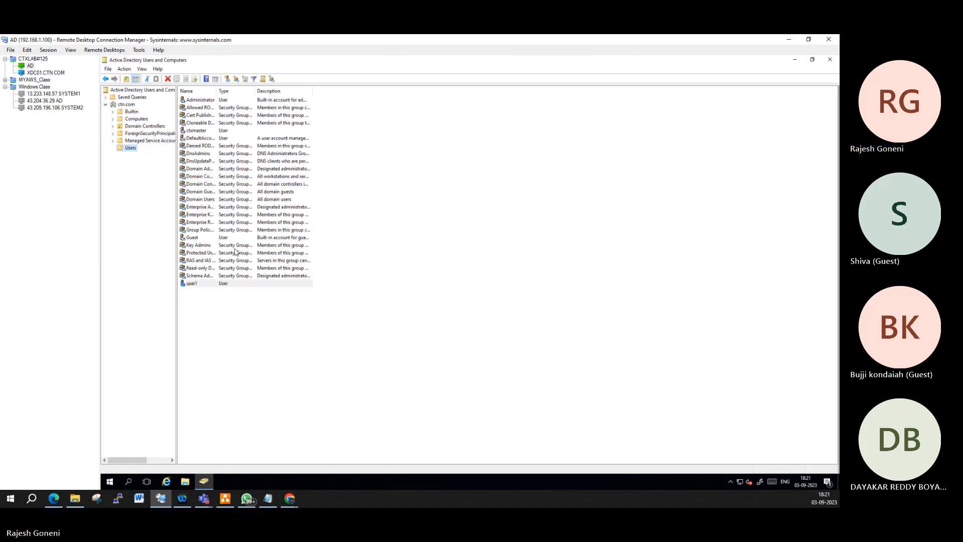
Step: Copy user1 into a new account named user2
{"action": "right_click", "coordinate": [205, 284]}
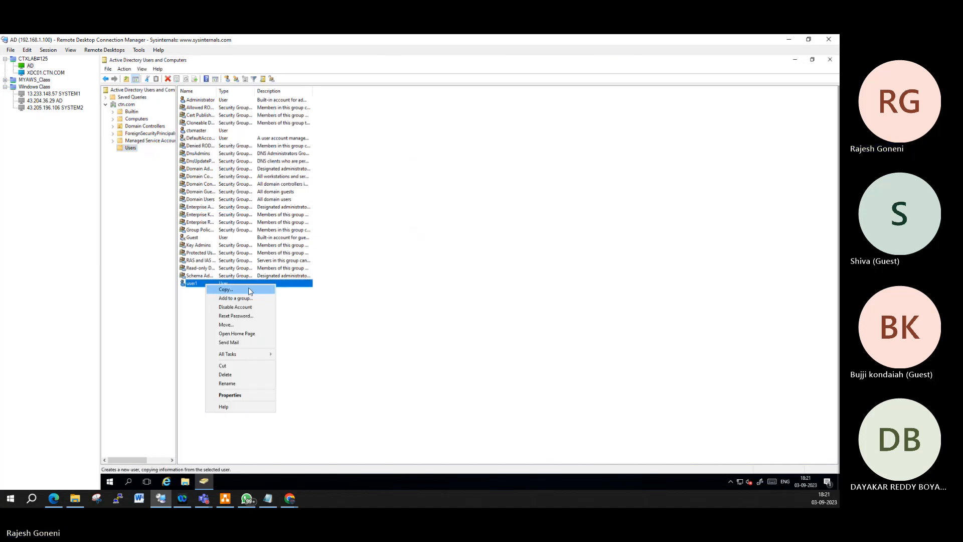
{"action": "left_click", "coordinate": [226, 290]}
{"action": "type", "text": "user1"}
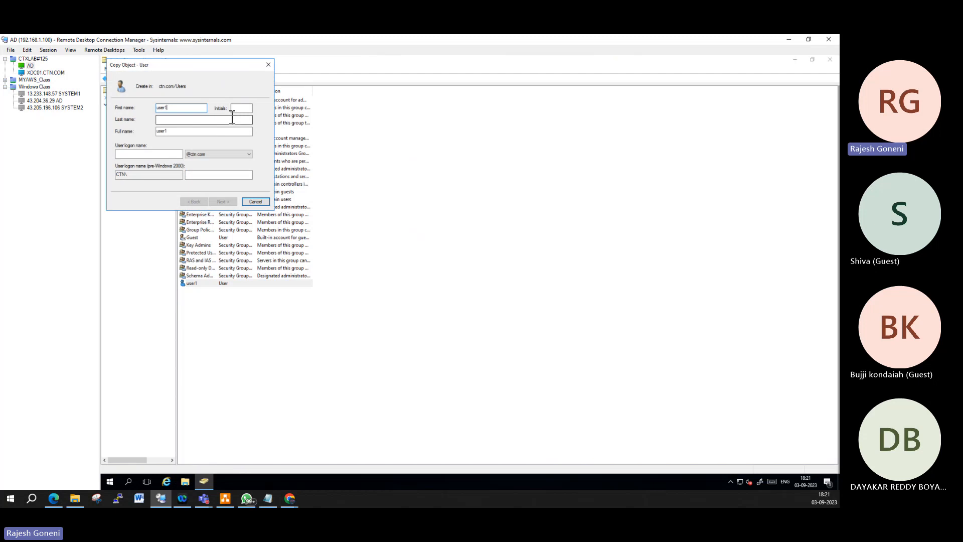
{"action": "key", "text": "BackSpace"}
{"action": "type", "text": "2"}
{"action": "left_click", "coordinate": [126, 154]}
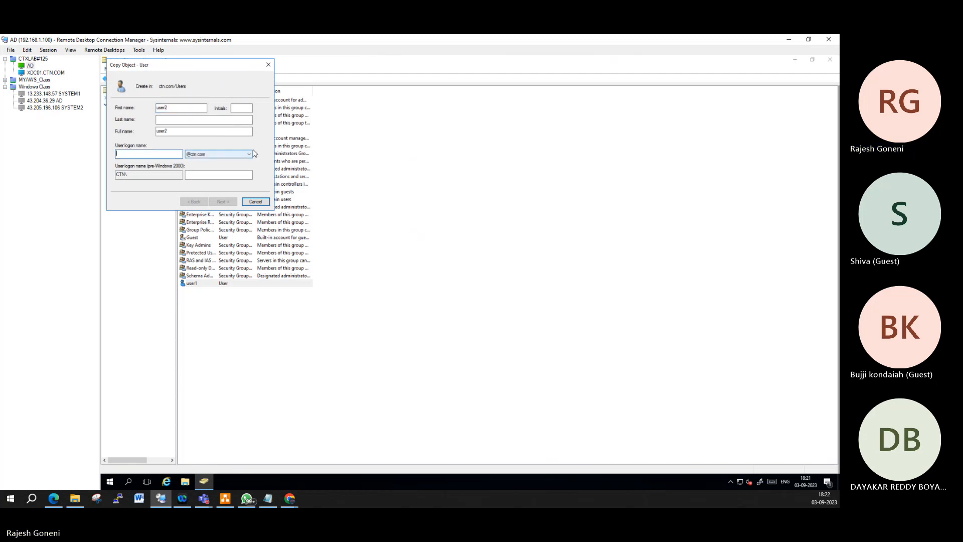
{"action": "type", "text": "user1"}
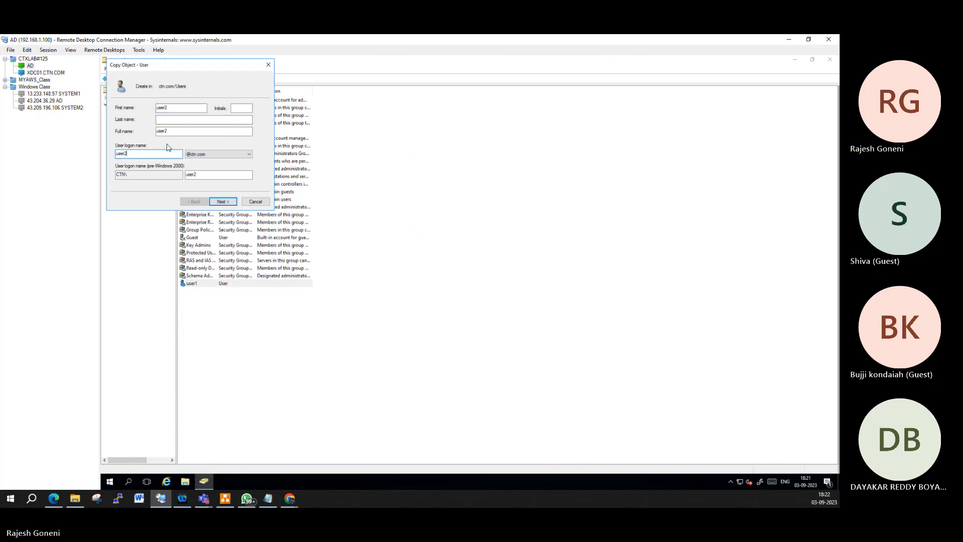
{"action": "key", "text": "Return"}
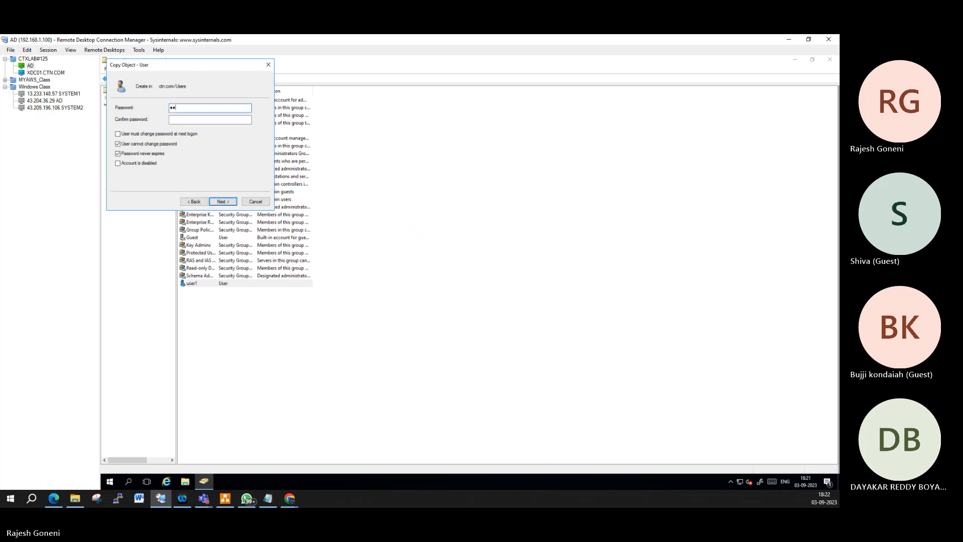
Step: Set and confirm user2's password, finish the copy, and return to the Citrix Studio session
{"action": "type", "text": "3"}
{"action": "key", "text": "Tab"}
{"action": "key", "text": "Return"}
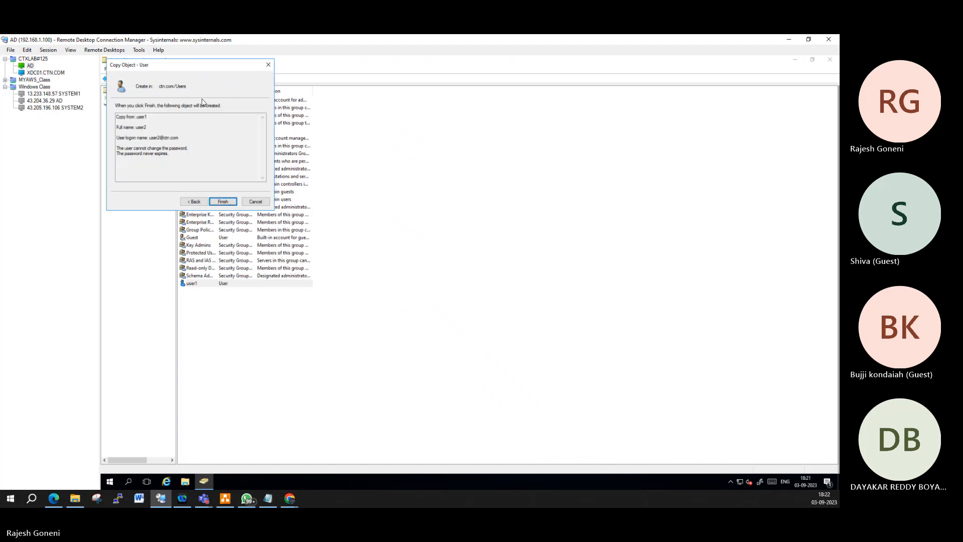
{"action": "left_click", "coordinate": [221, 202]}
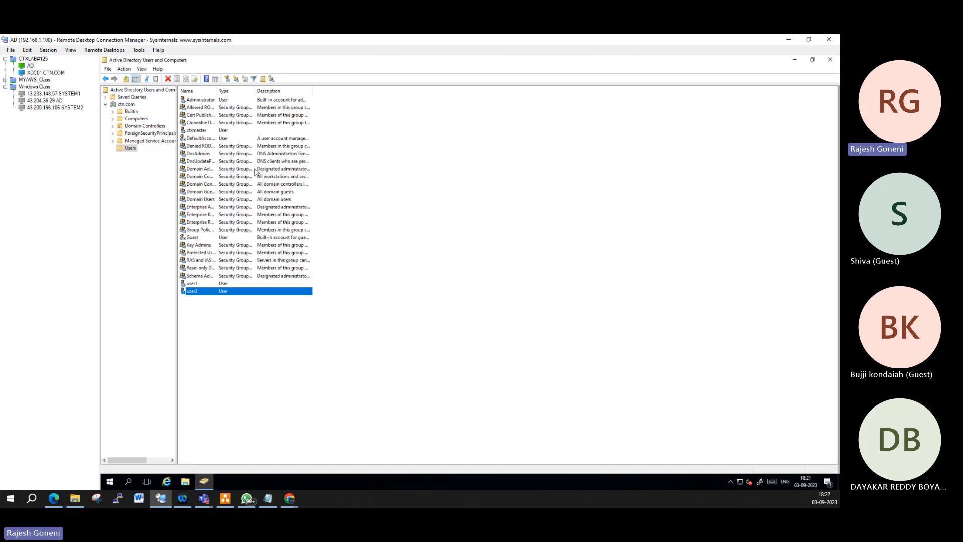
{"action": "left_click", "coordinate": [55, 72]}
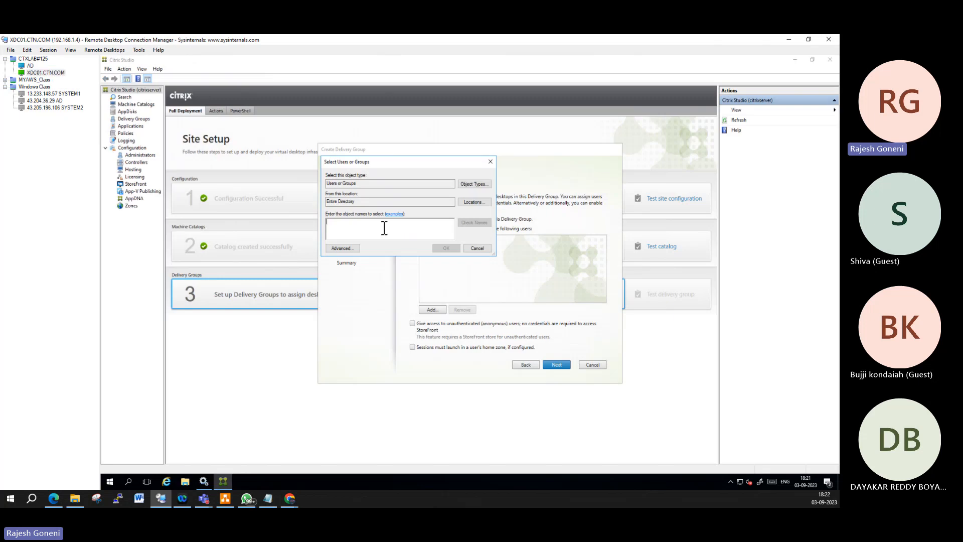
Step: Add user1 and user2 as the delivery group's users and continue to Applications
{"action": "type", "text": "user1"}
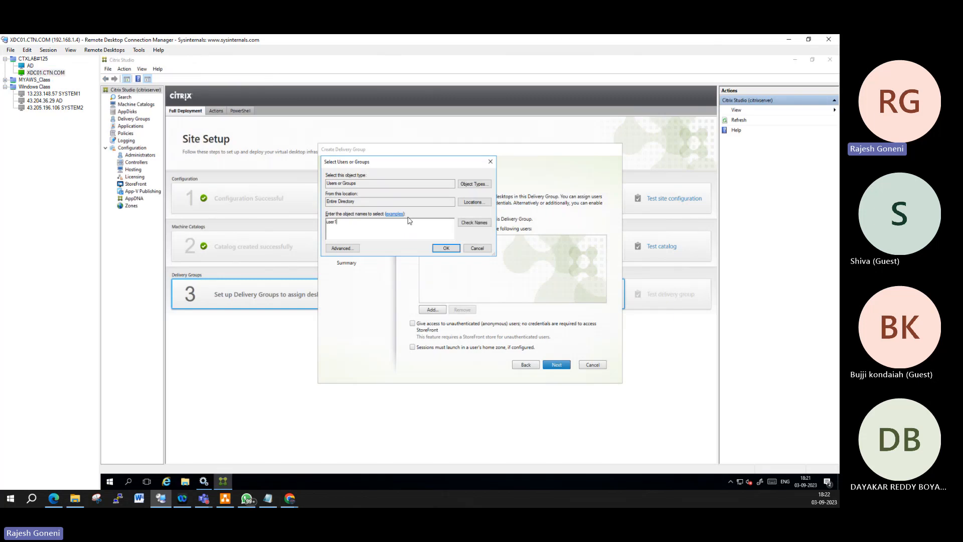
{"action": "left_click", "coordinate": [472, 222]}
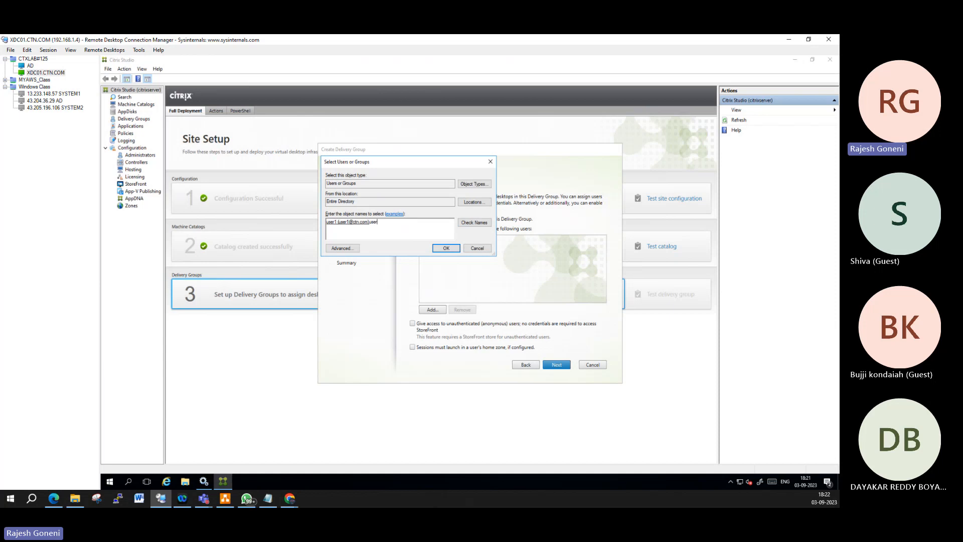
{"action": "type", "text": "user2"}
{"action": "left_click", "coordinate": [474, 222]}
{"action": "left_click", "coordinate": [446, 248]}
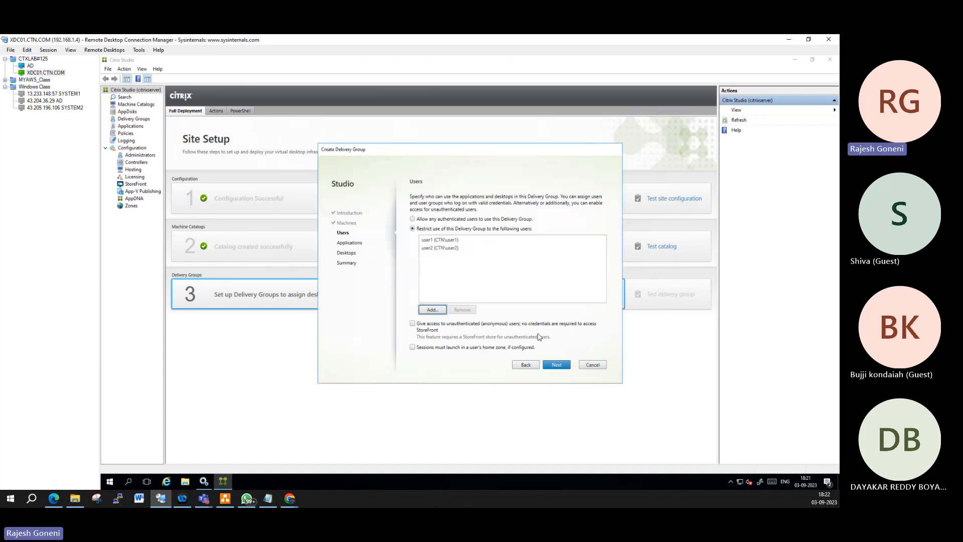
{"action": "left_click", "coordinate": [557, 365]}
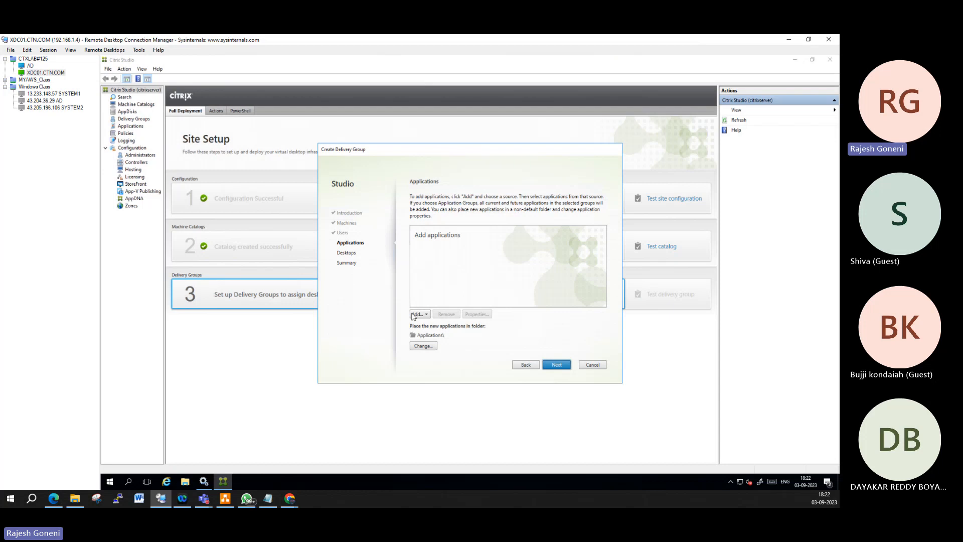
Step: Try adding applications from the Start menu and dismiss the no-powered-on-machines error
{"action": "left_click", "coordinate": [427, 314]}
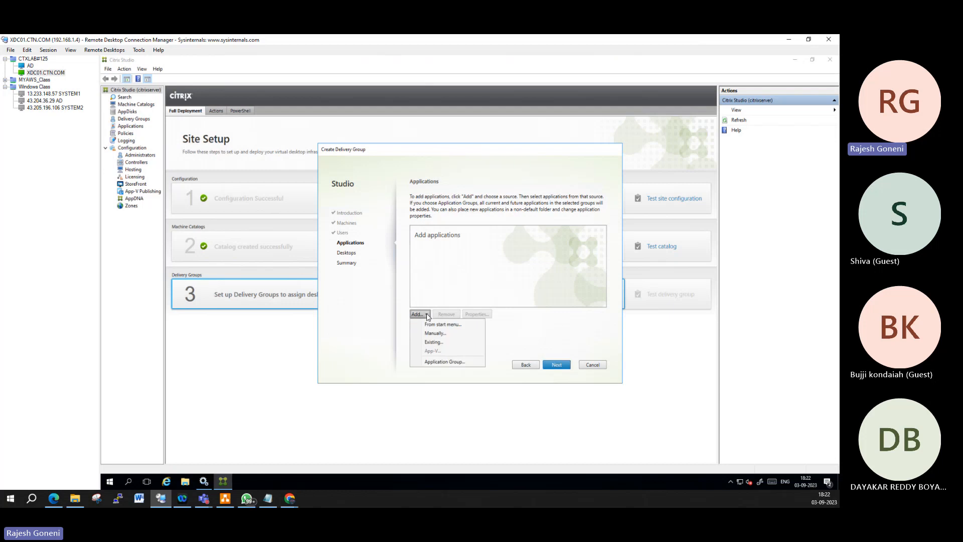
{"action": "left_click", "coordinate": [450, 325]}
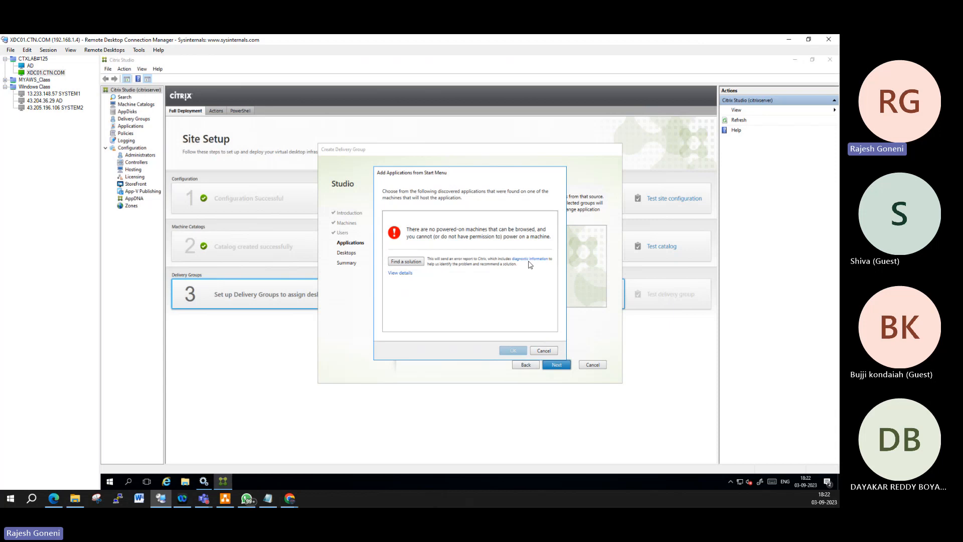
{"action": "left_click", "coordinate": [544, 350]}
Step: Choose to add an application manually, dismissing the browse errors about no powered-on machines
{"action": "left_click", "coordinate": [425, 315]}
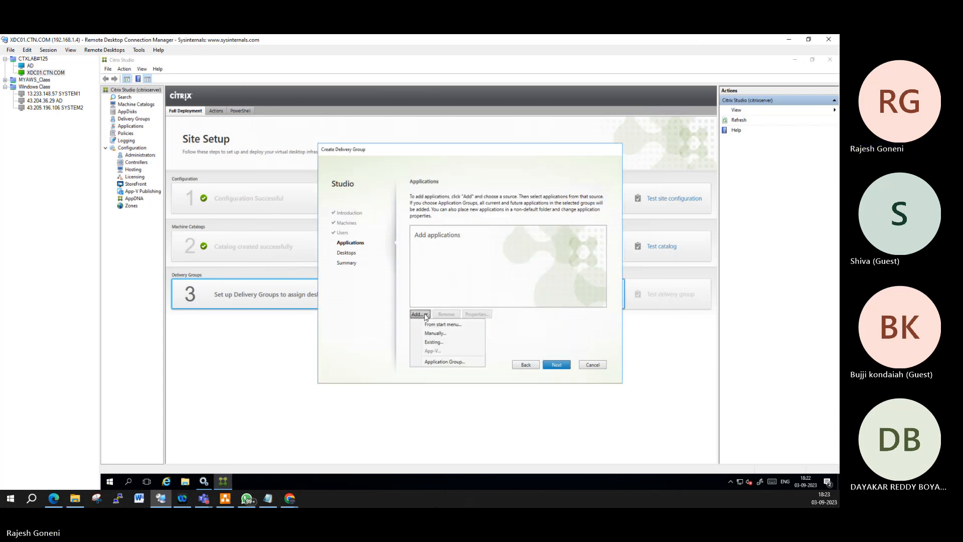
{"action": "left_click", "coordinate": [445, 334]}
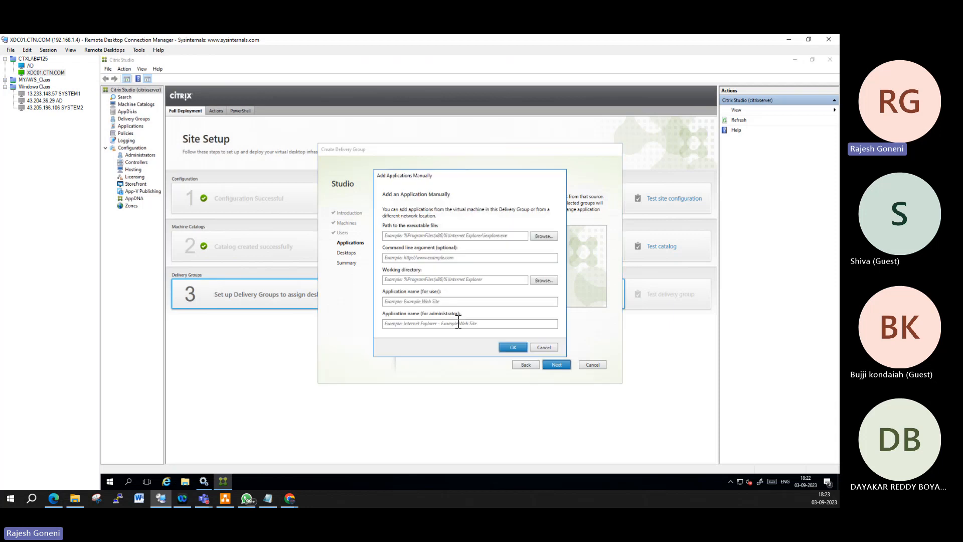
{"action": "left_click", "coordinate": [545, 236]}
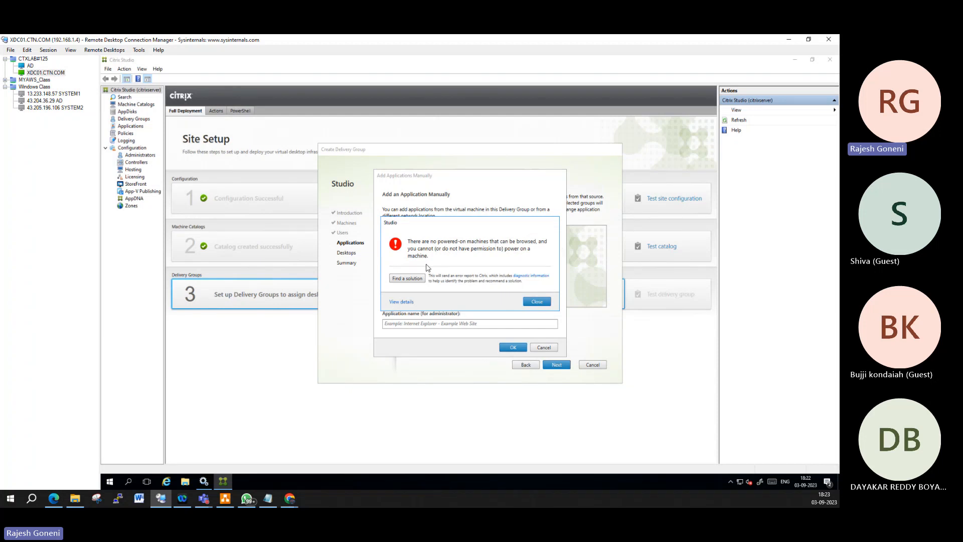
{"action": "left_click", "coordinate": [536, 302]}
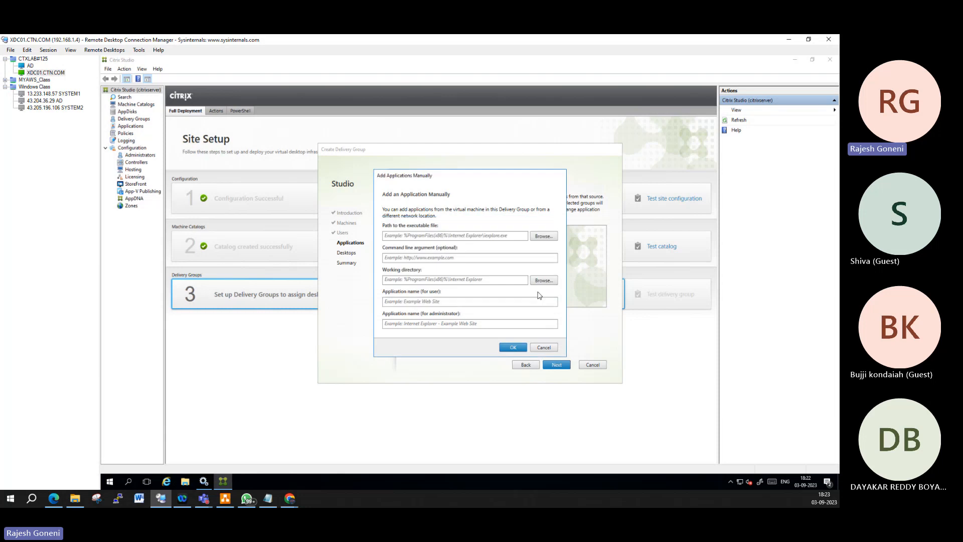
{"action": "left_click", "coordinate": [537, 289]}
Step: Begin the executable path as \\RAJ-MAN-001 after checking the VM list in ESXi
{"action": "left_click", "coordinate": [456, 235]}
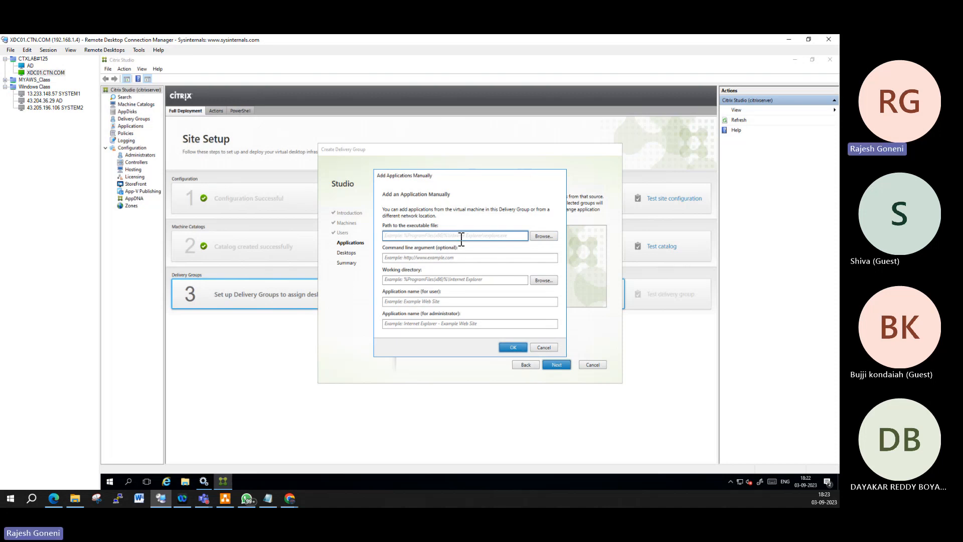
{"action": "type", "text": "\\\\RAJ-MAN-001"}
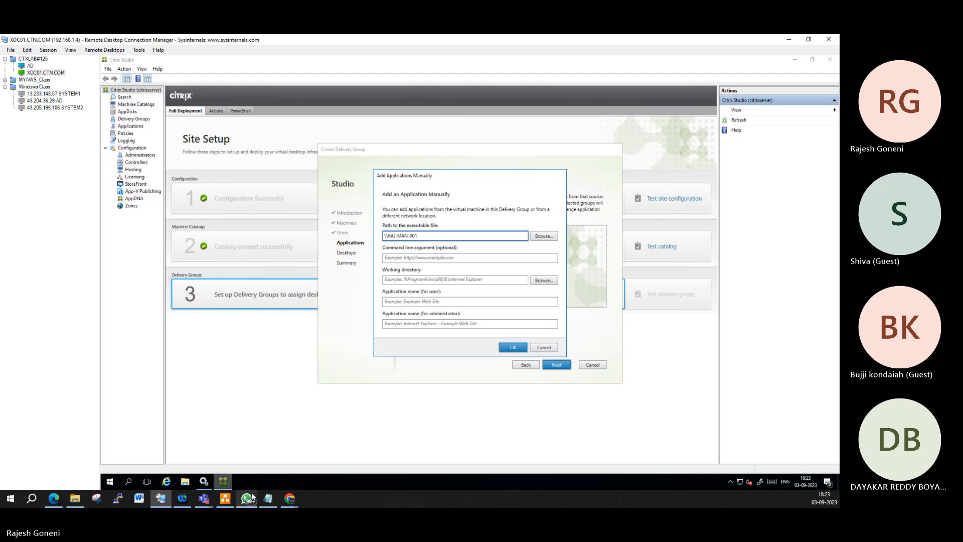
{"action": "mouse_move", "coordinate": [290, 504]}
{"action": "left_click", "coordinate": [314, 467]}
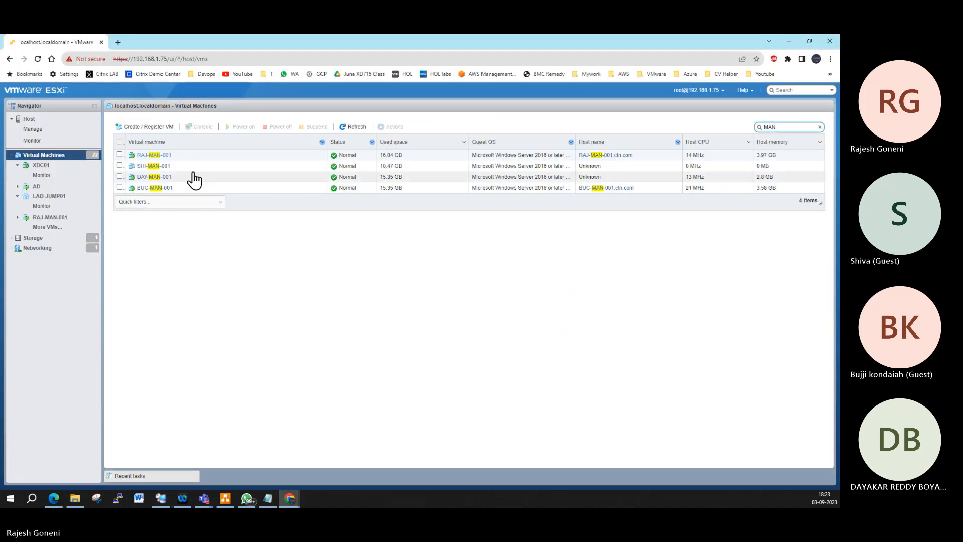
{"action": "key", "text": "alt+Tab"}
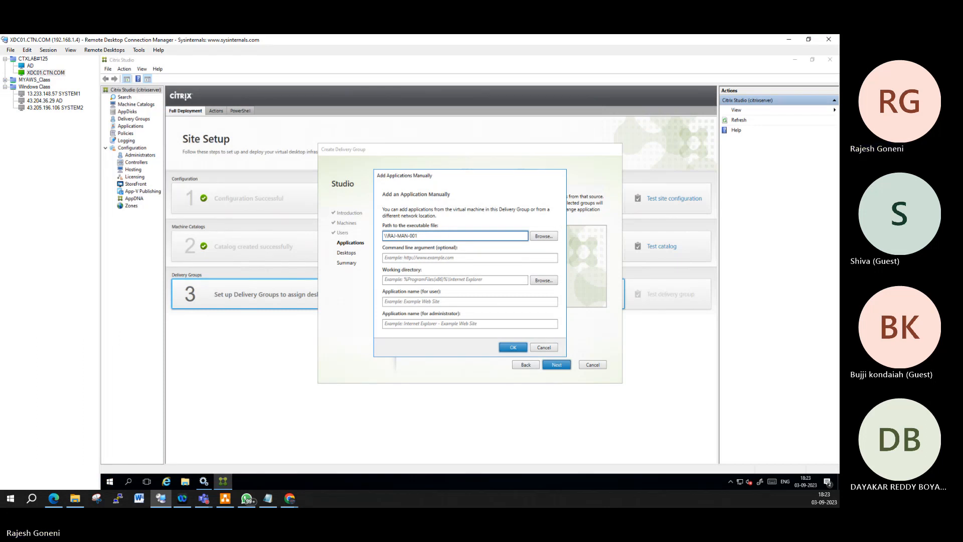
Step: Complete the executable path as \\RAJ-MAN-001.CTN.COM\C$\
{"action": "type", "text": "N"}
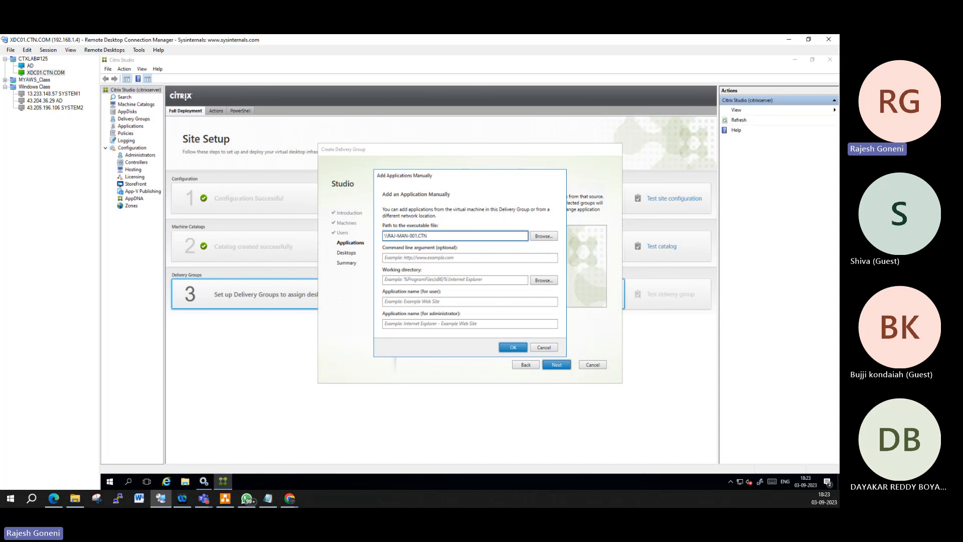
{"action": "type", "text": "\\"}
{"action": "key", "text": "BackSpace"}
{"action": "type", "text": ".COM\\C$\\"}
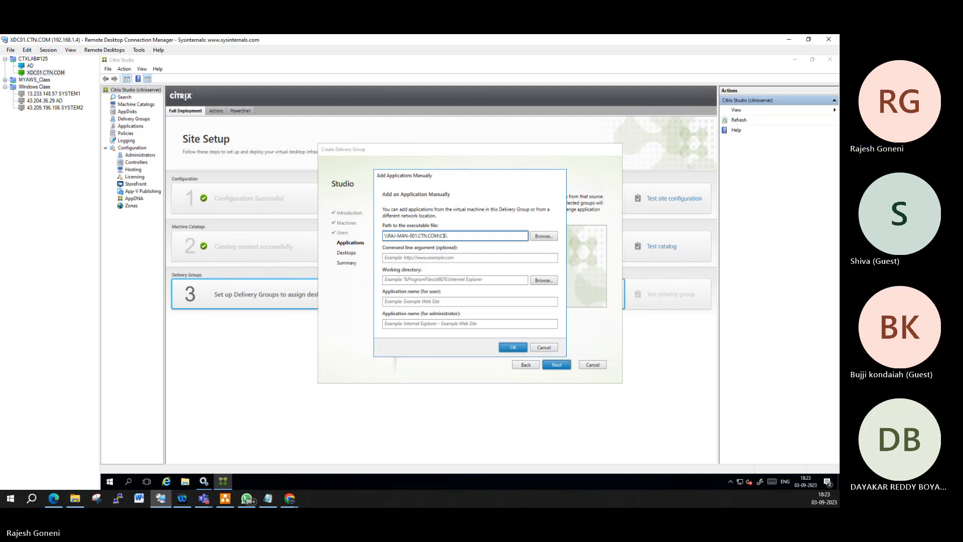
Step: Try to confirm and browse the machine, dismissing the empty-name and no-powered-on-machines errors
{"action": "key", "text": "Return"}
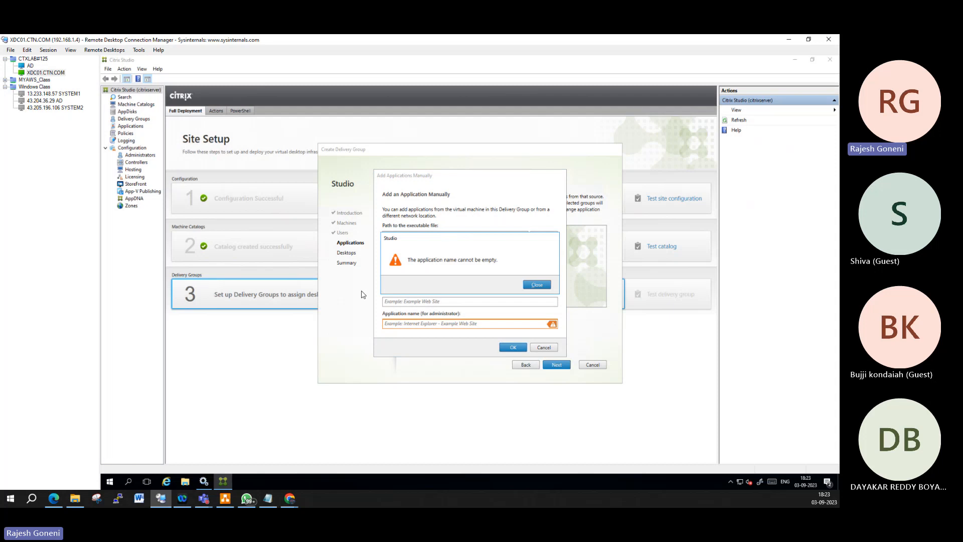
{"action": "left_click", "coordinate": [537, 284]}
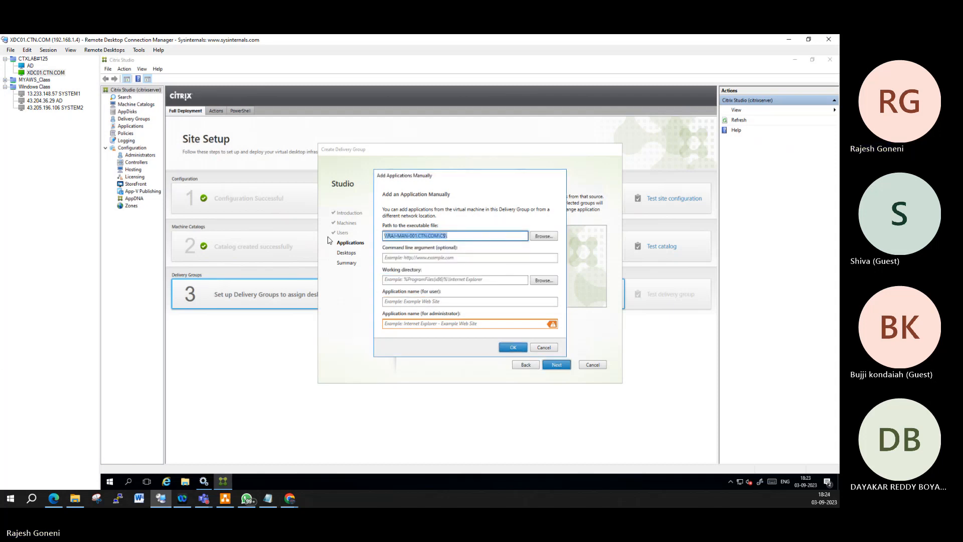
{"action": "left_click", "coordinate": [546, 236]}
{"action": "left_click", "coordinate": [530, 302]}
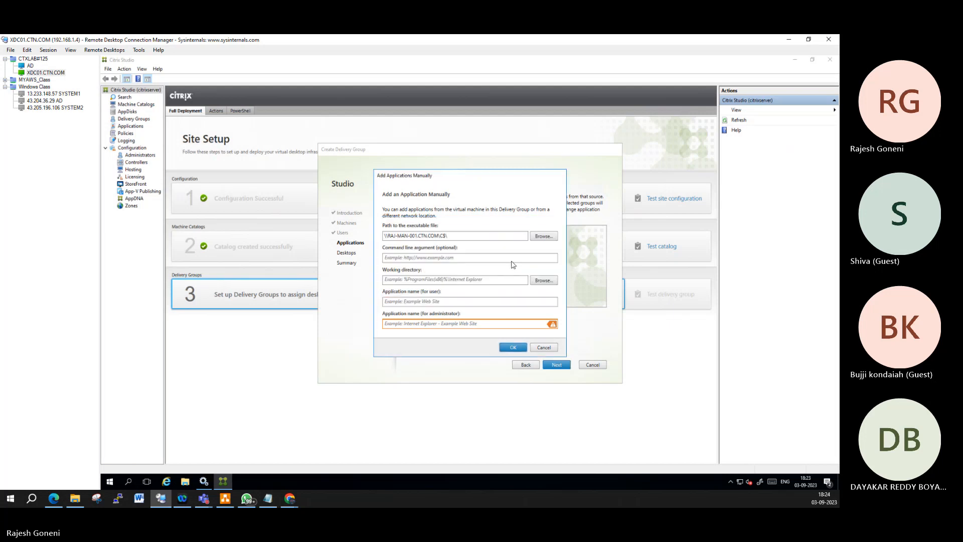
{"action": "left_click", "coordinate": [535, 289]}
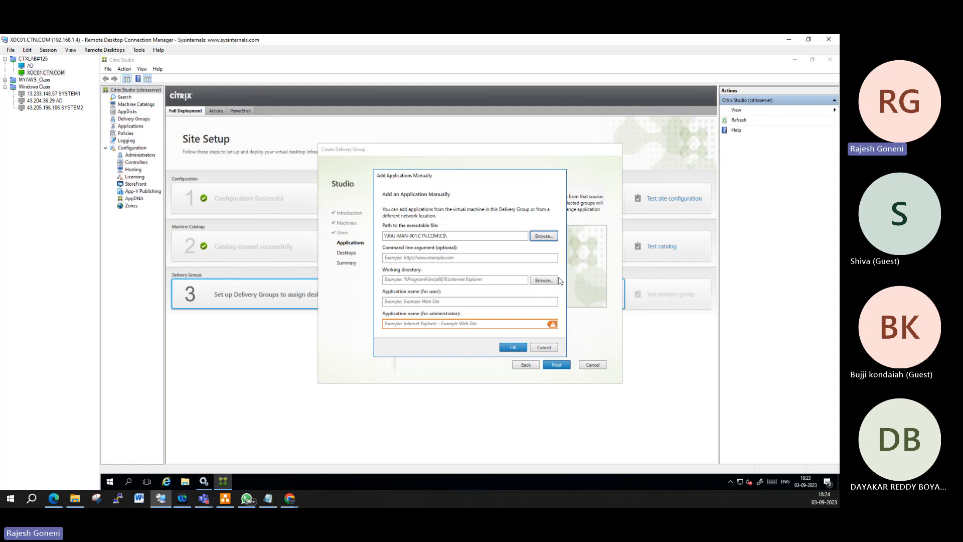
Step: Set the working directory to System32 via This PC > Local Disk (C:) > Windows
{"action": "left_click", "coordinate": [541, 282]}
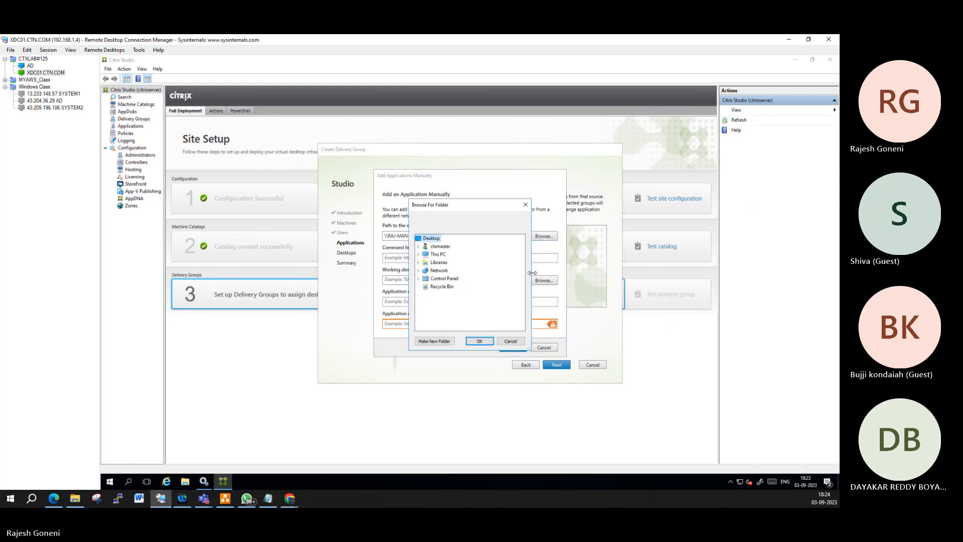
{"action": "double_click", "coordinate": [437, 254]}
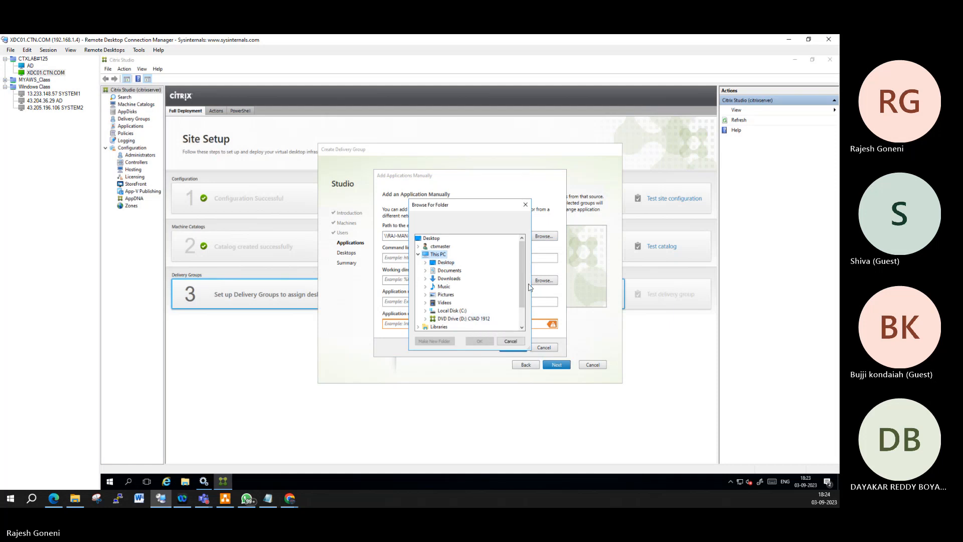
{"action": "scroll", "coordinate": [522, 287], "scroll_direction": "down", "scroll_amount": 1}
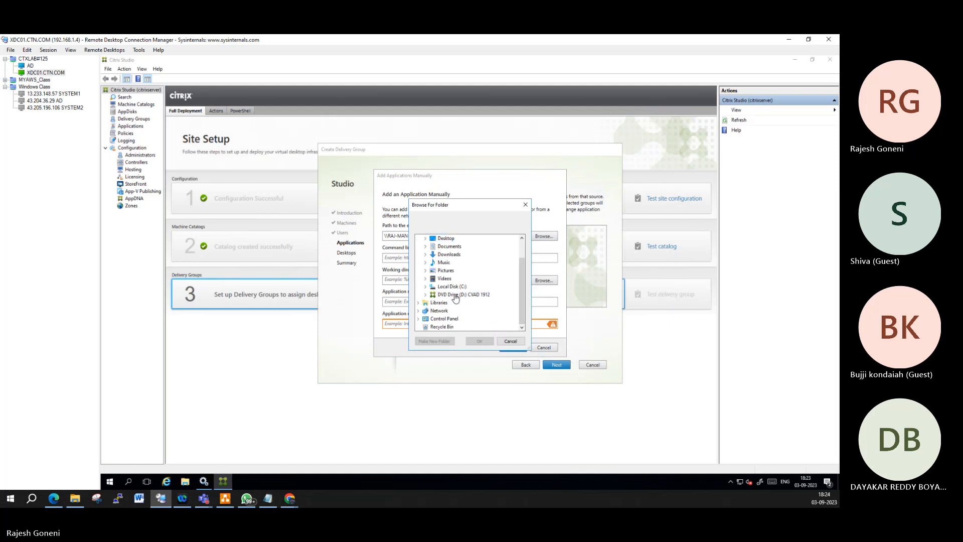
{"action": "left_click", "coordinate": [426, 286]}
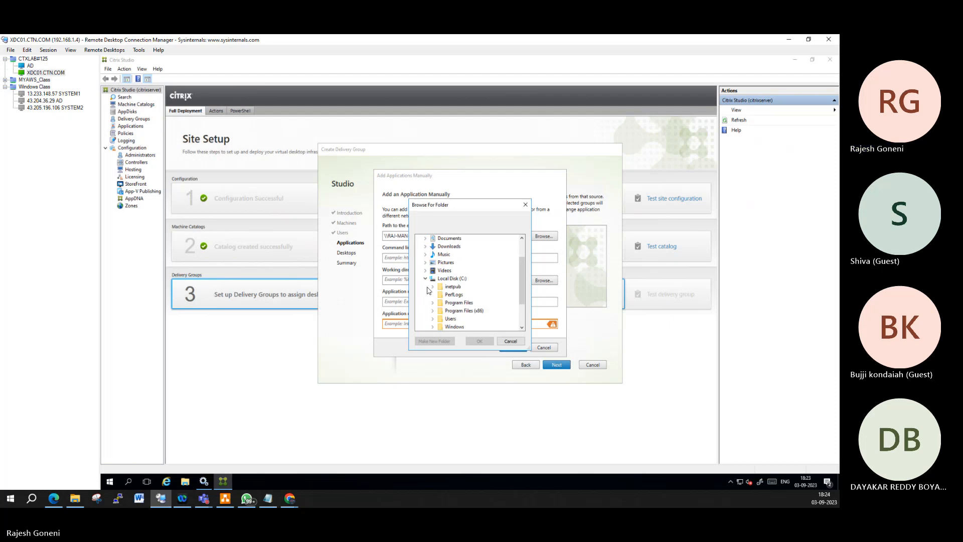
{"action": "scroll", "coordinate": [479, 299], "scroll_direction": "down", "scroll_amount": 2}
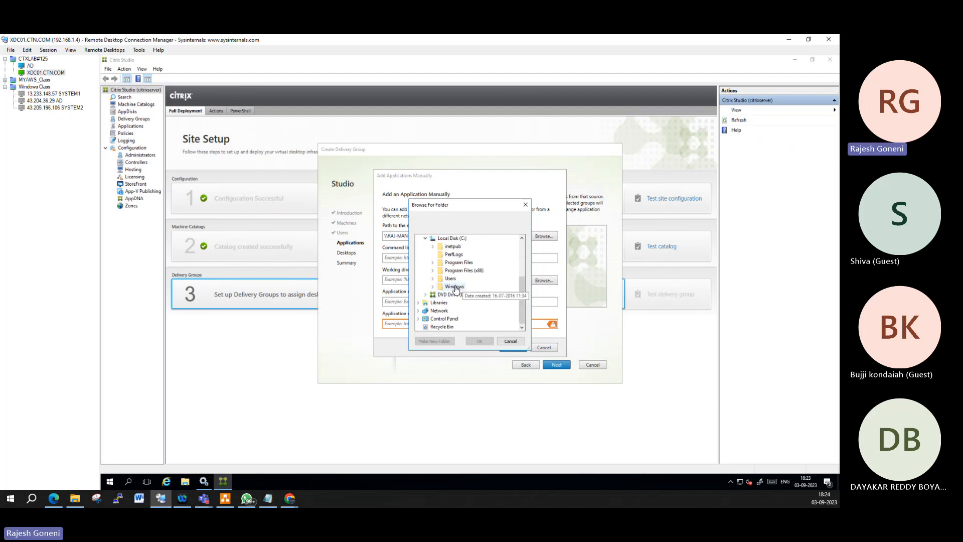
{"action": "double_click", "coordinate": [454, 286]}
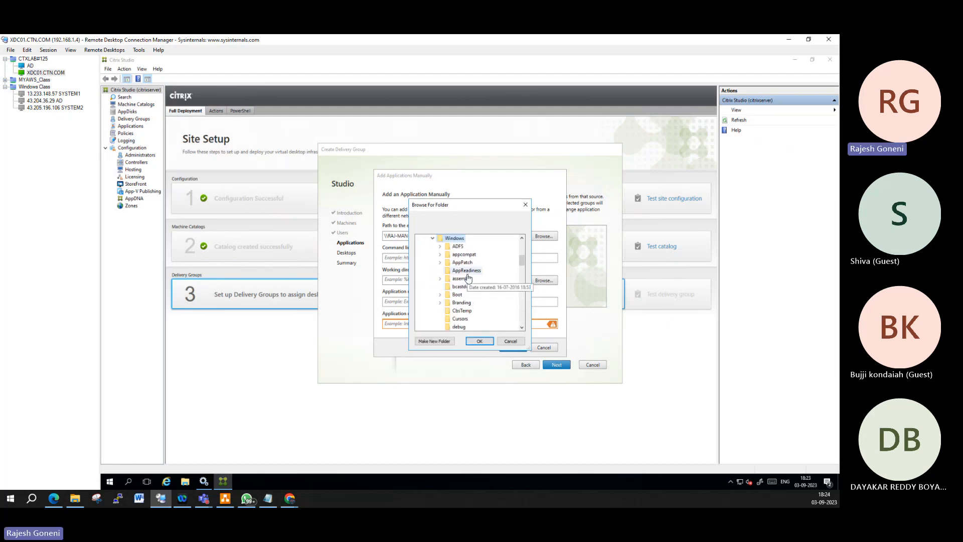
{"action": "type", "text": "system32"}
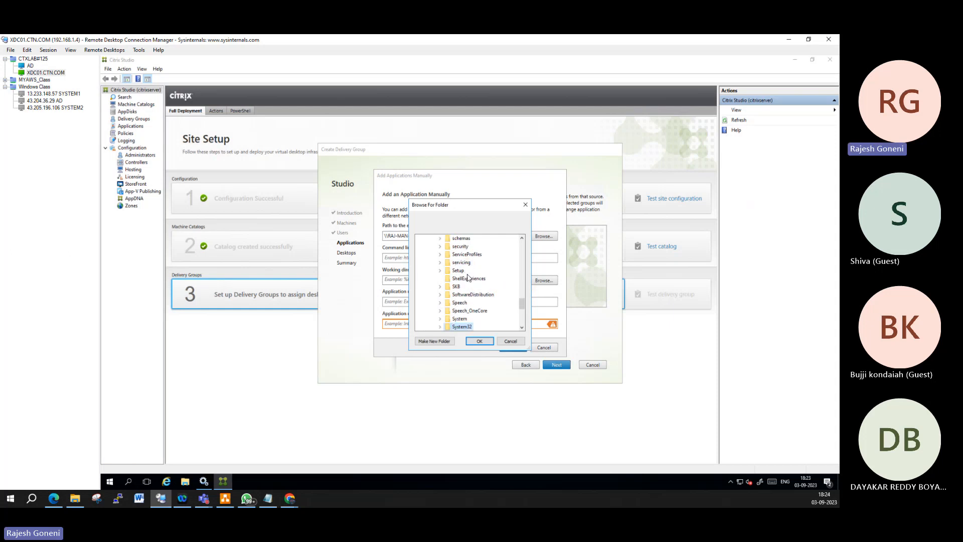
{"action": "key", "text": "Return"}
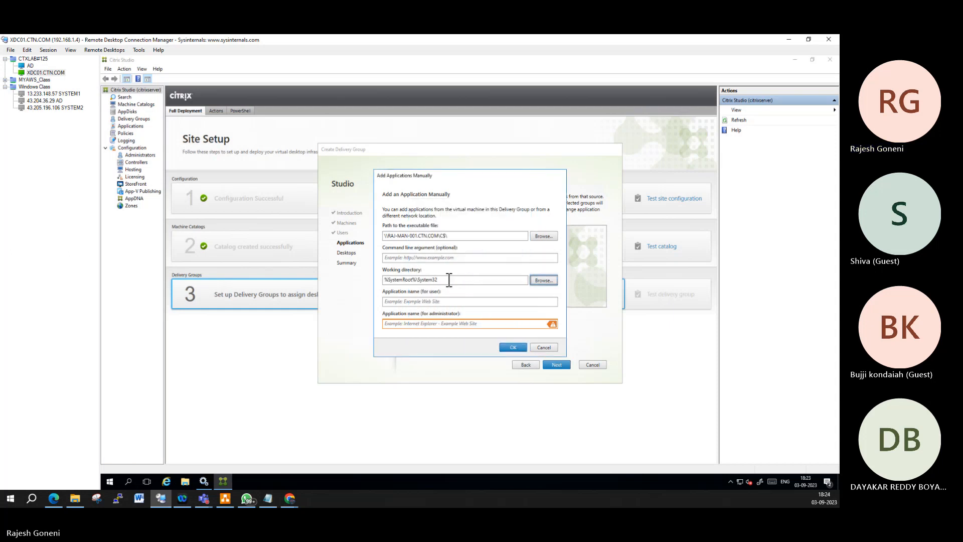
{"action": "left_click", "coordinate": [449, 280]}
Step: Reopen the folder browser and expand C:\Windows\System32 to view its subfolders
{"action": "left_click", "coordinate": [550, 282]}
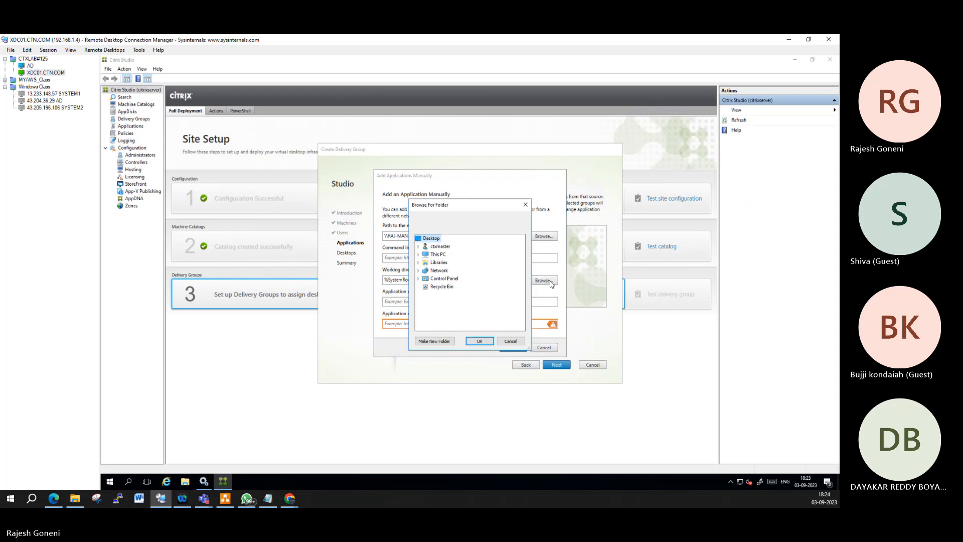
{"action": "double_click", "coordinate": [438, 254]}
{"action": "left_click", "coordinate": [464, 288]}
{"action": "scroll", "coordinate": [499, 273], "scroll_direction": "down", "scroll_amount": 2}
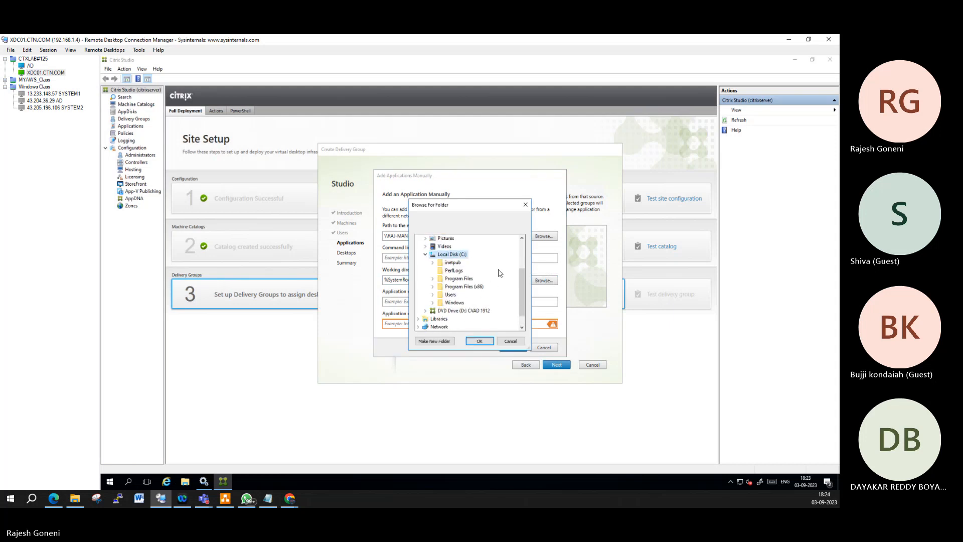
{"action": "left_click", "coordinate": [456, 287]}
{"action": "scroll", "coordinate": [509, 291], "scroll_direction": "down", "scroll_amount": 2}
{"action": "scroll", "coordinate": [510, 291], "scroll_direction": "down", "scroll_amount": 5}
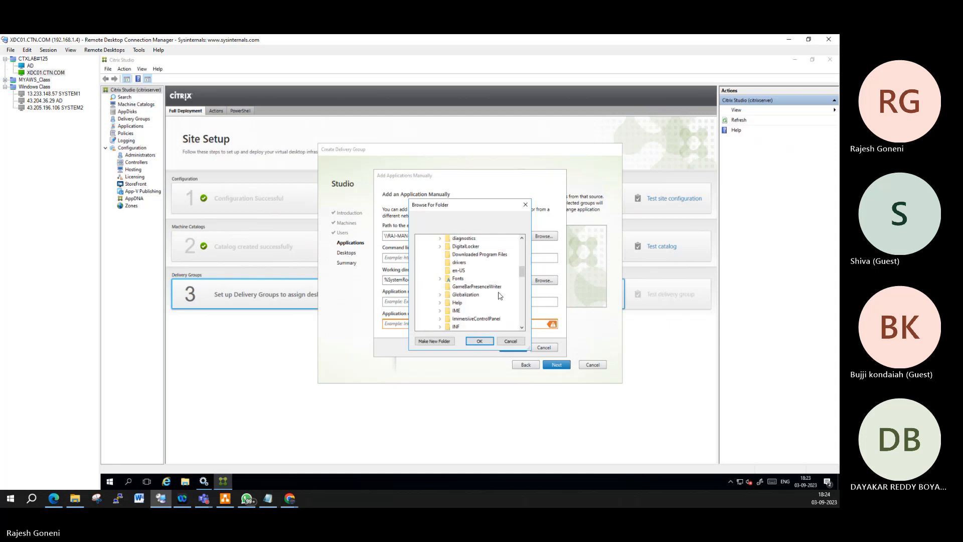
{"action": "scroll", "coordinate": [499, 290], "scroll_direction": "down", "scroll_amount": 8}
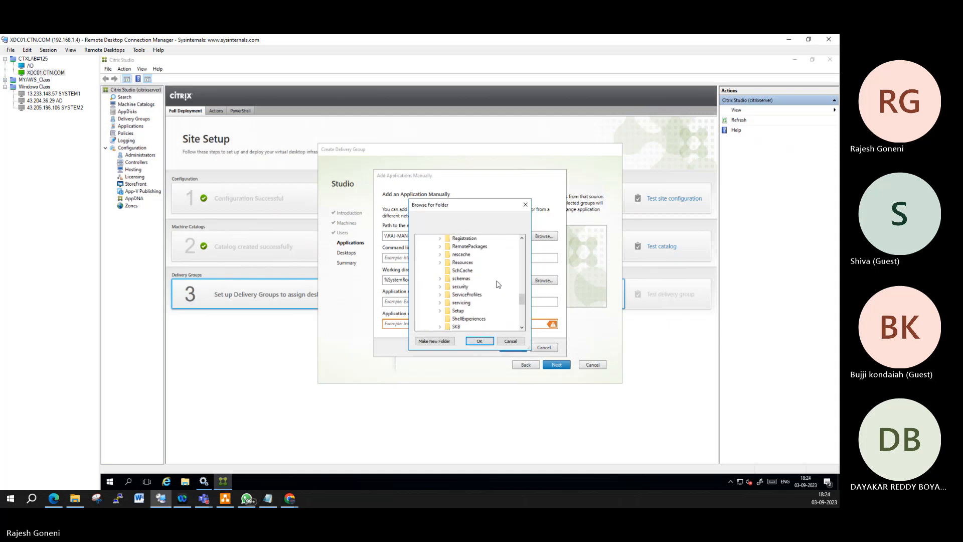
{"action": "scroll", "coordinate": [502, 291], "scroll_direction": "down", "scroll_amount": 1}
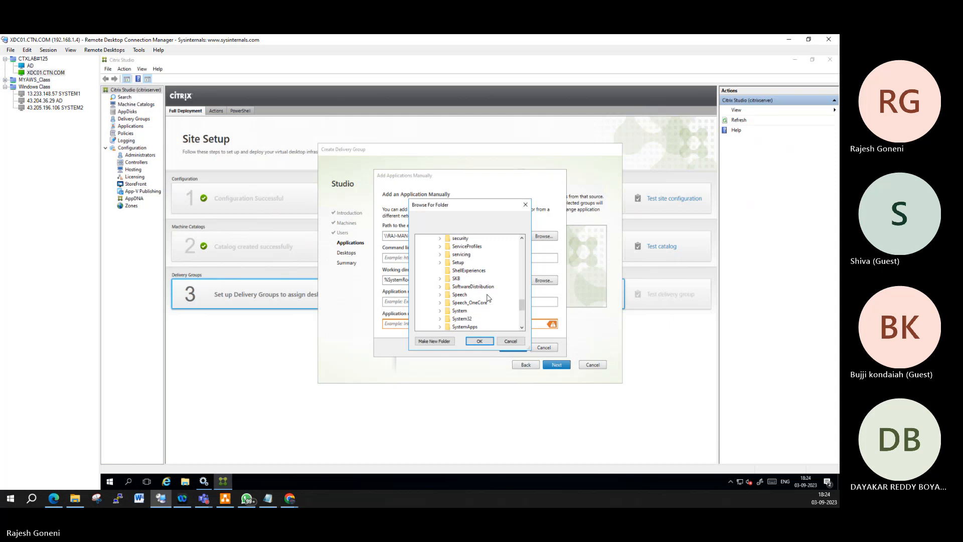
{"action": "double_click", "coordinate": [462, 319]}
{"action": "scroll", "coordinate": [487, 291], "scroll_direction": "down", "scroll_amount": 3}
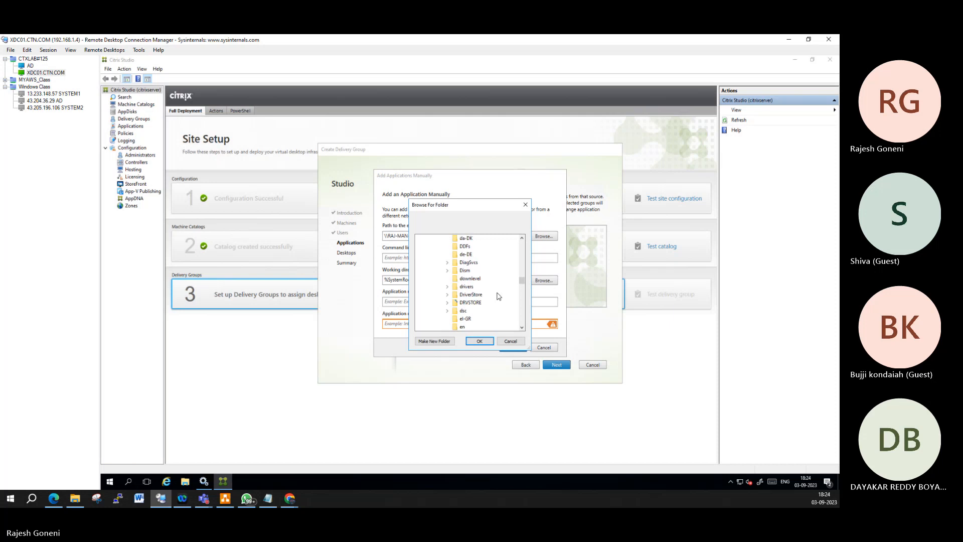
{"action": "scroll", "coordinate": [499, 296], "scroll_direction": "down", "scroll_amount": 10}
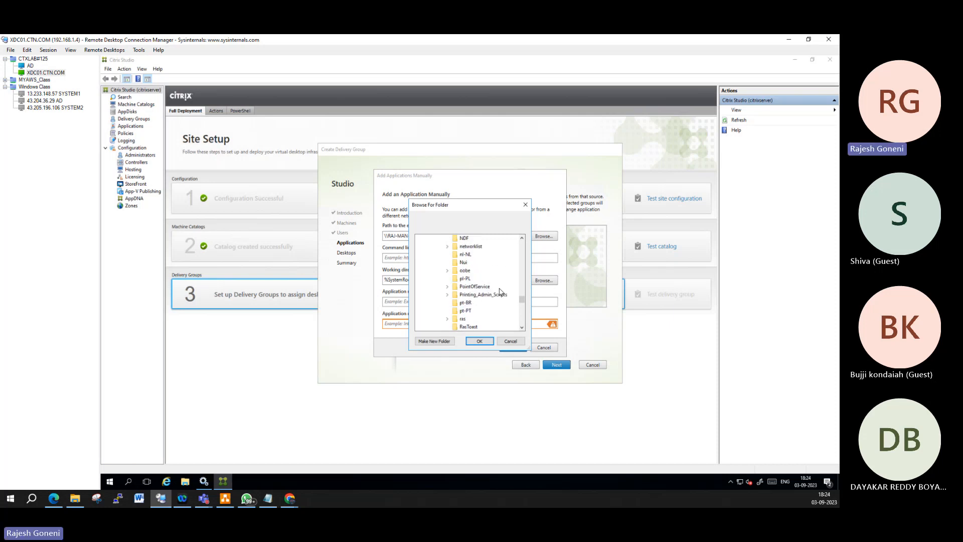
{"action": "scroll", "coordinate": [496, 294], "scroll_direction": "down", "scroll_amount": 10}
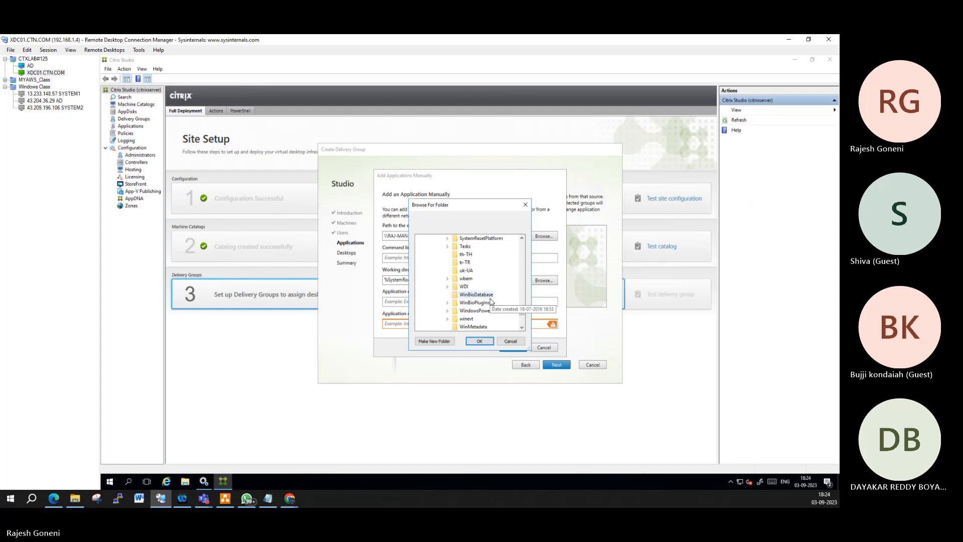
{"action": "scroll", "coordinate": [491, 301], "scroll_direction": "up", "scroll_amount": 2}
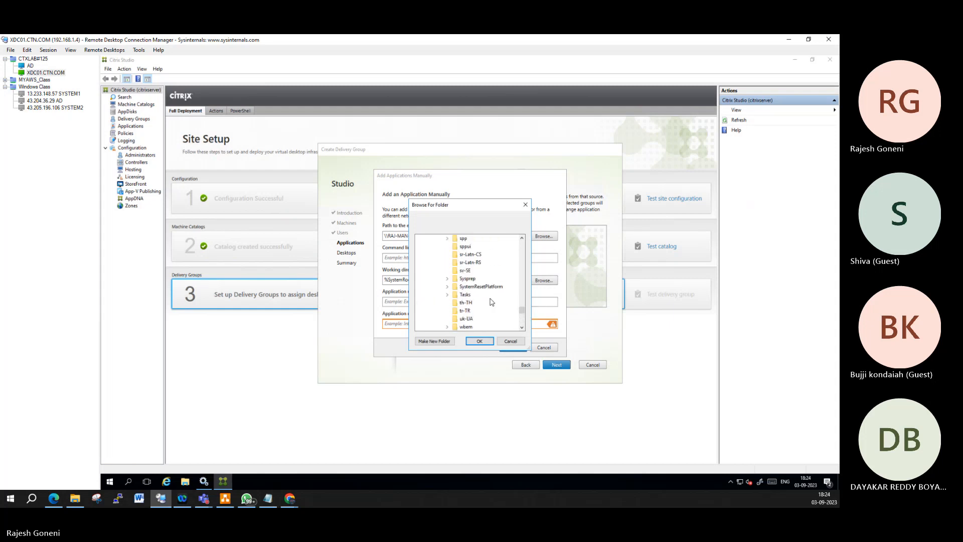
{"action": "scroll", "coordinate": [492, 301], "scroll_direction": "up", "scroll_amount": 3}
{"action": "scroll", "coordinate": [490, 301], "scroll_direction": "up", "scroll_amount": 15}
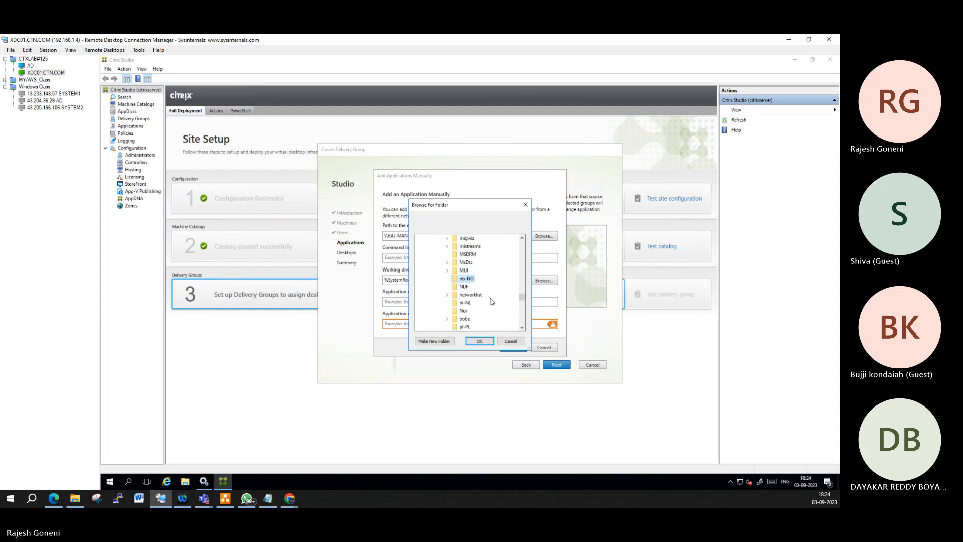
{"action": "scroll", "coordinate": [490, 301], "scroll_direction": "up", "scroll_amount": 13}
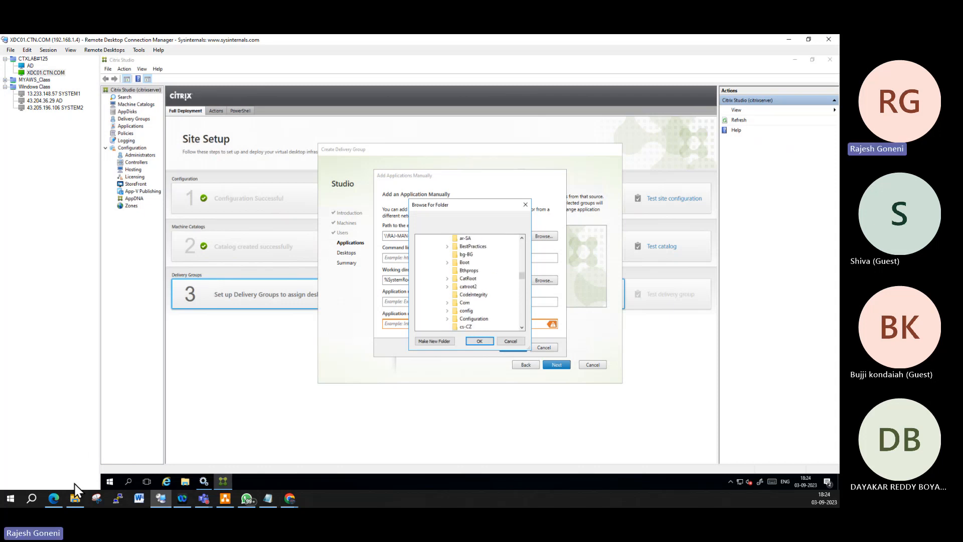
Step: Search the Start menu for Notepad and open its file location
{"action": "left_click", "coordinate": [9, 499]}
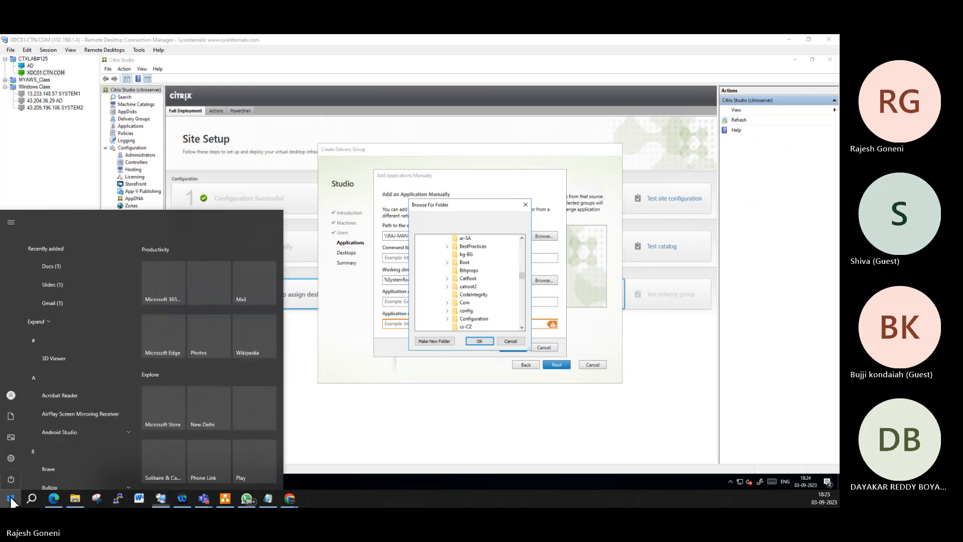
{"action": "type", "text": "note"}
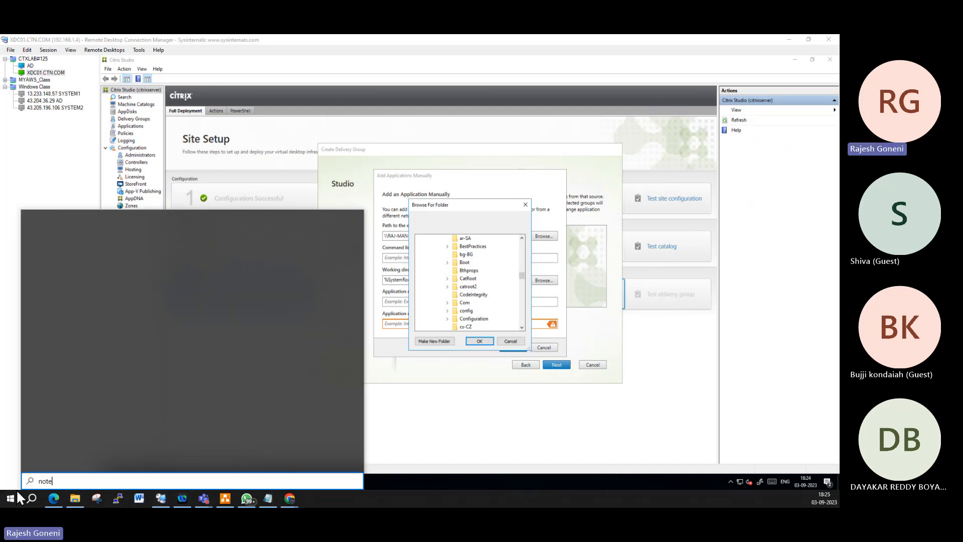
{"action": "right_click", "coordinate": [127, 254]}
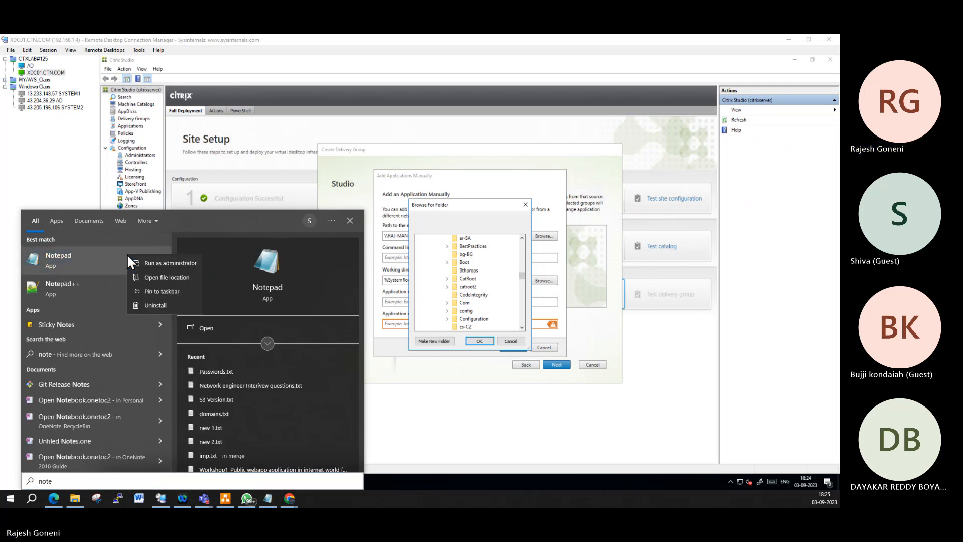
{"action": "left_click", "coordinate": [171, 278]}
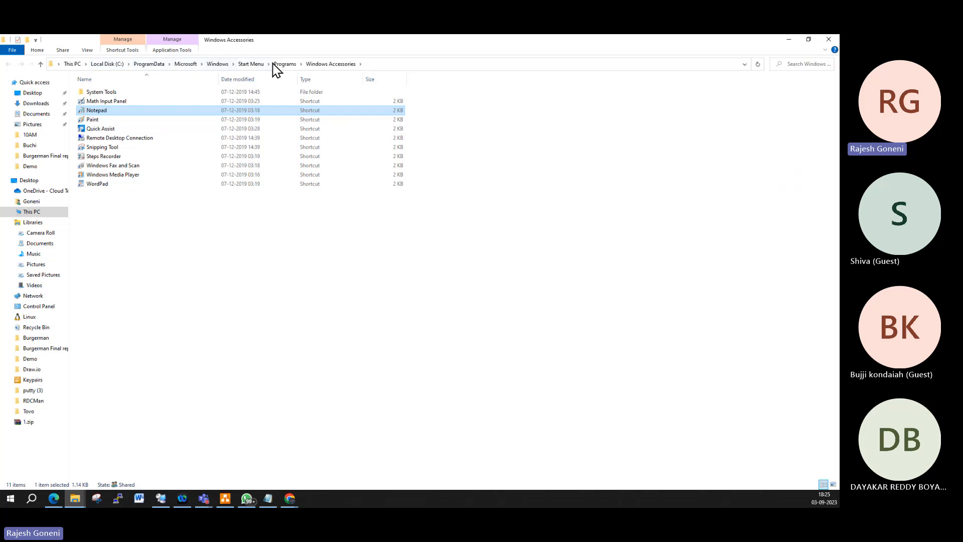
{"action": "left_click", "coordinate": [383, 64]}
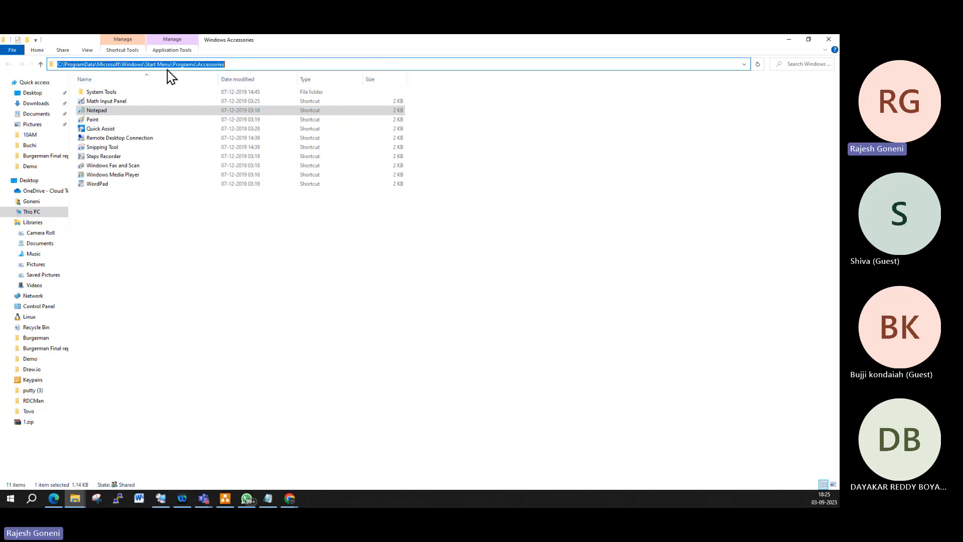
Step: Navigate This PC to C:\Windows\System32 and locate notepad.exe in the listing
{"action": "left_click", "coordinate": [37, 217]}
{"action": "double_click", "coordinate": [120, 187]}
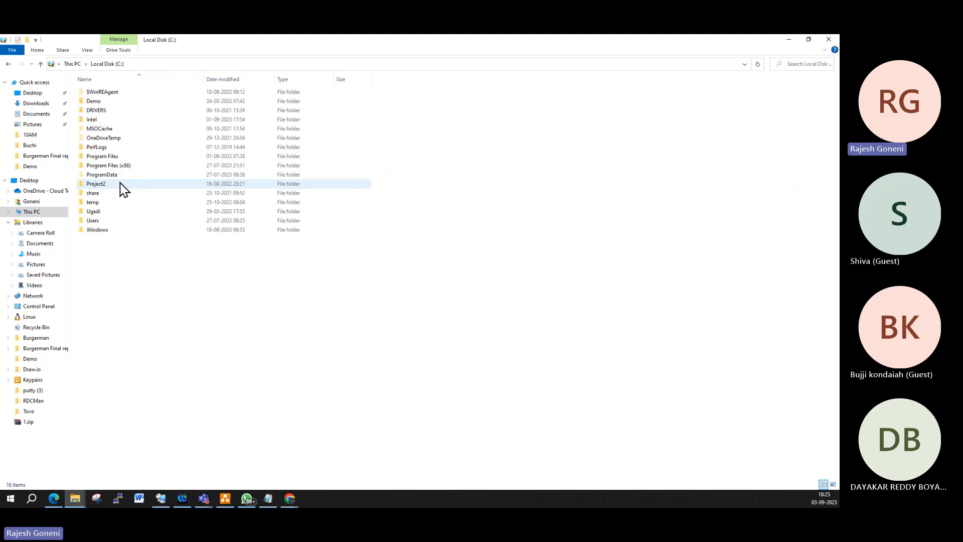
{"action": "double_click", "coordinate": [96, 230]}
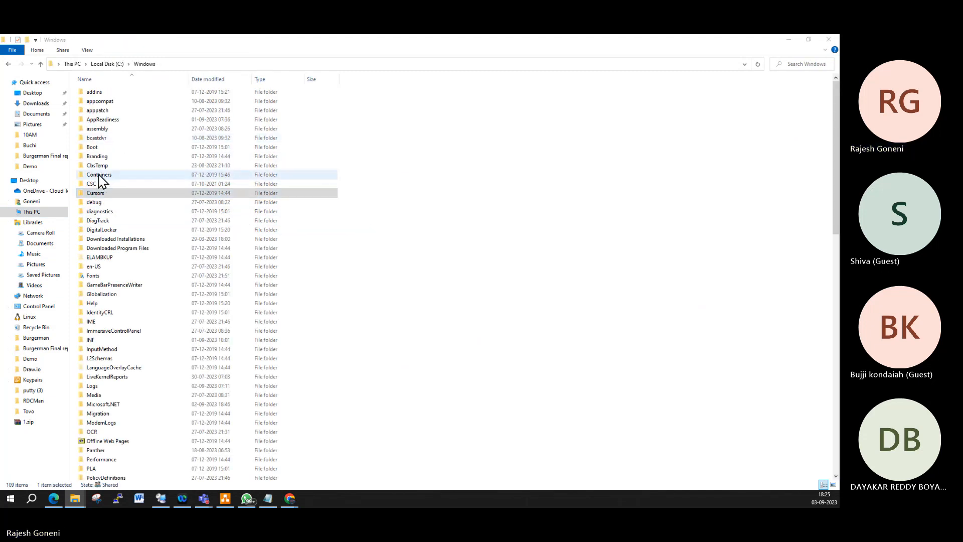
{"action": "left_click_drag", "start_coordinate": [96, 193], "coordinate": [101, 180]}
{"action": "left_click", "coordinate": [290, 151]}
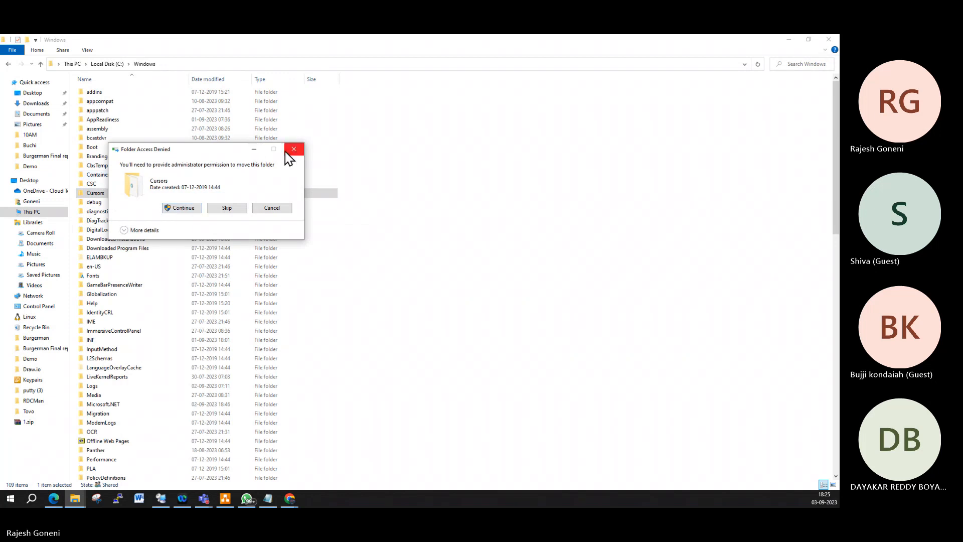
{"action": "left_click", "coordinate": [104, 259]}
{"action": "type", "text": "system3"}
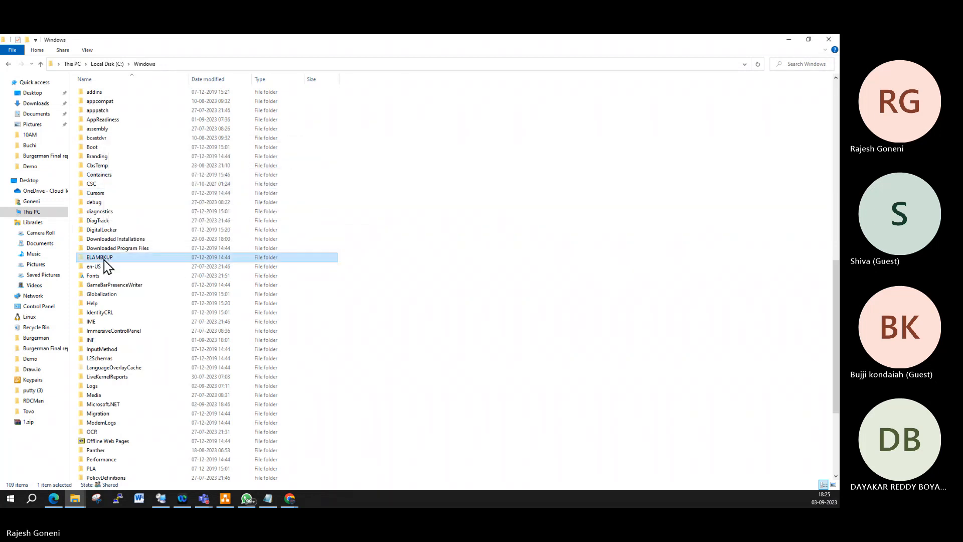
{"action": "key", "text": "Return"}
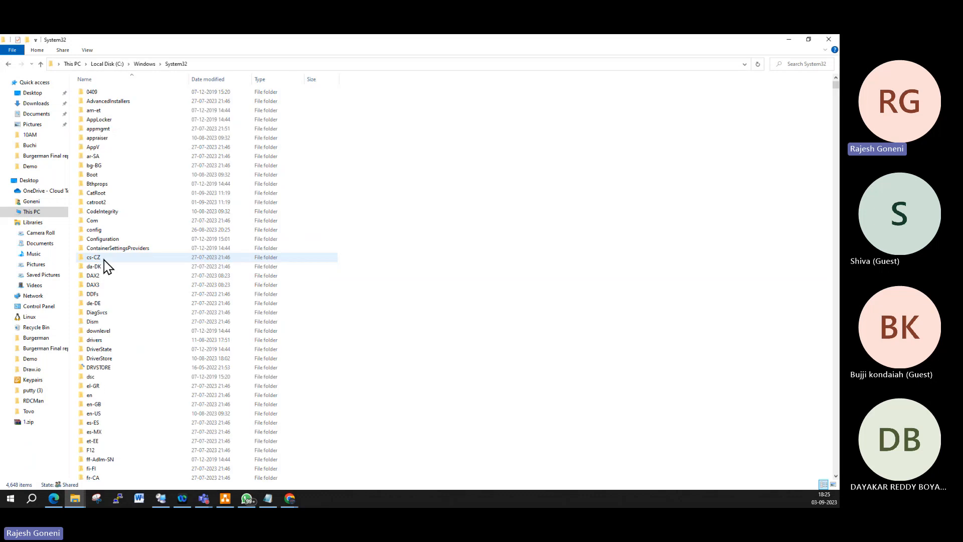
{"action": "scroll", "coordinate": [133, 347], "scroll_direction": "down", "scroll_amount": 15}
{"action": "scroll", "coordinate": [133, 347], "scroll_direction": "down", "scroll_amount": 20}
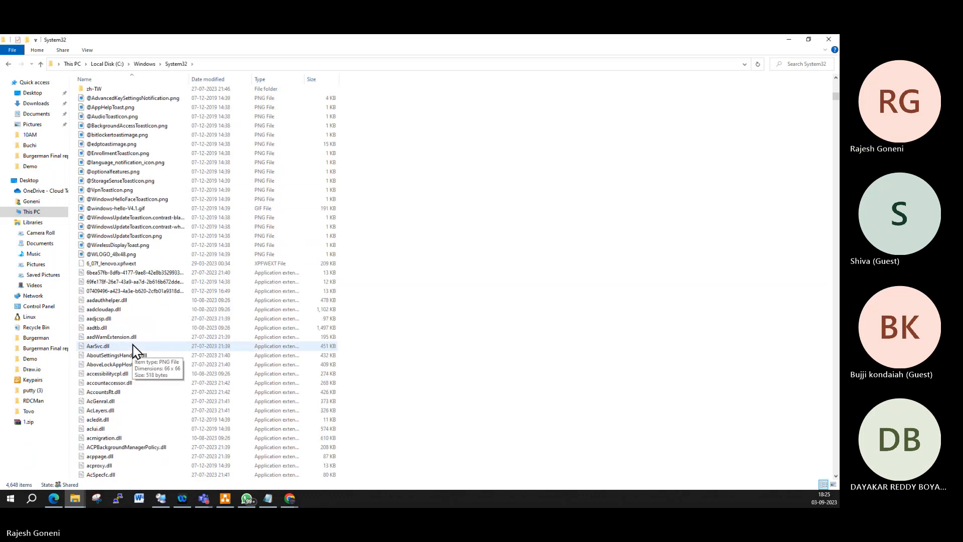
{"action": "type", "text": "notepad"}
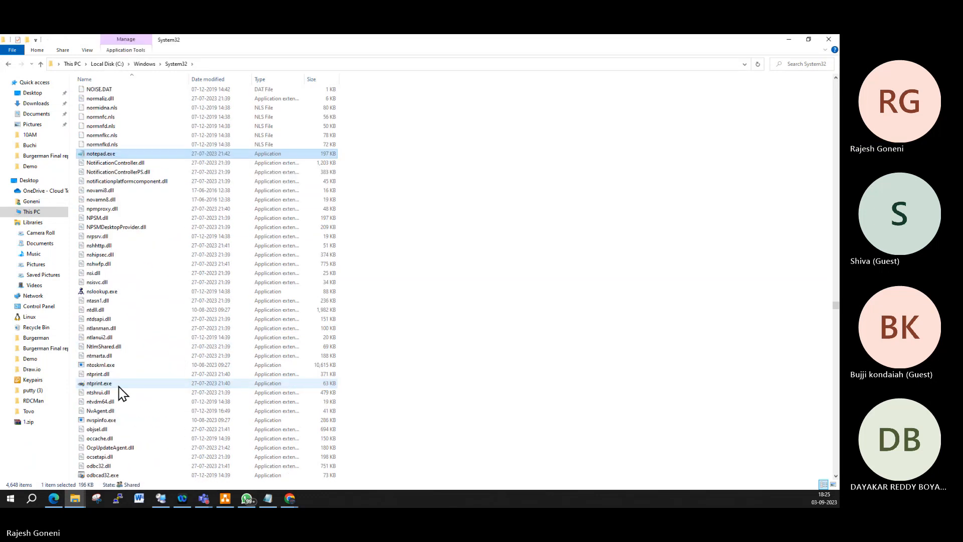
{"action": "left_click", "coordinate": [224, 69]}
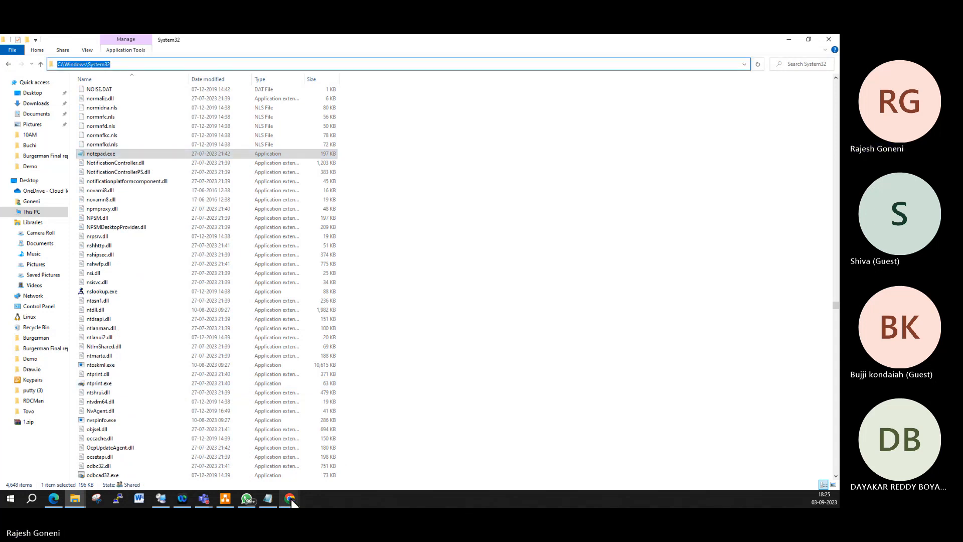
{"action": "left_click", "coordinate": [165, 502]}
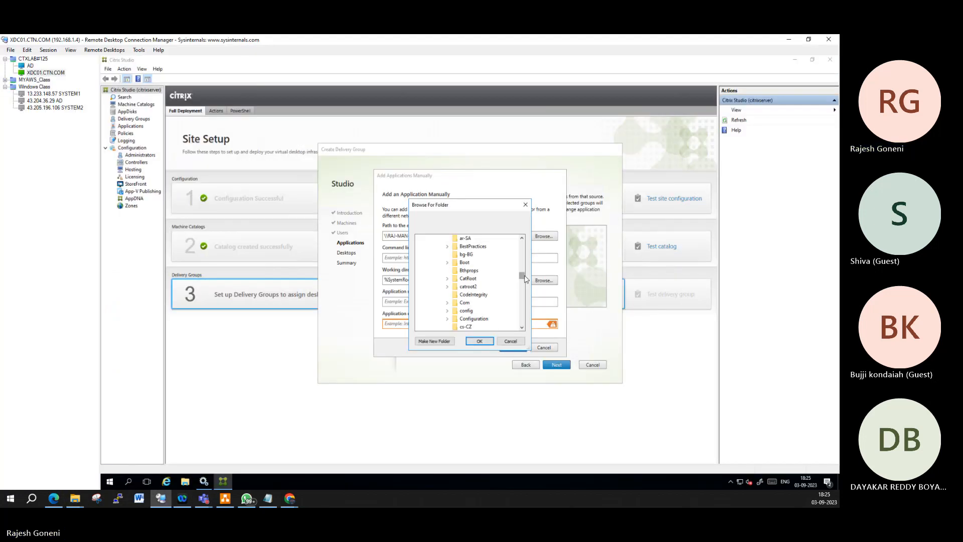
Step: Scroll through the System32 folder tree, then cancel the folder browser without choosing a folder
{"action": "left_click_drag", "start_coordinate": [525, 279], "coordinate": [525, 251]}
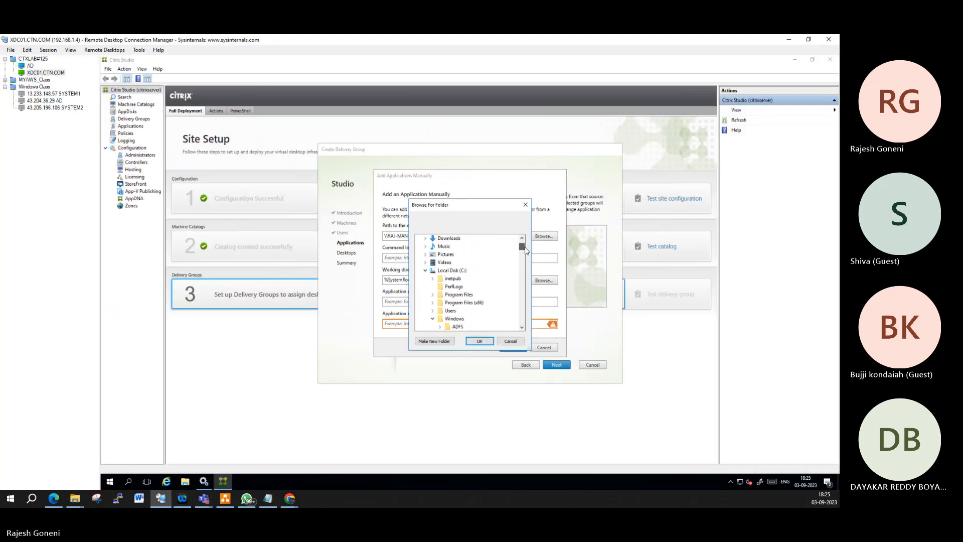
{"action": "scroll", "coordinate": [521, 281], "scroll_direction": "down", "scroll_amount": 2}
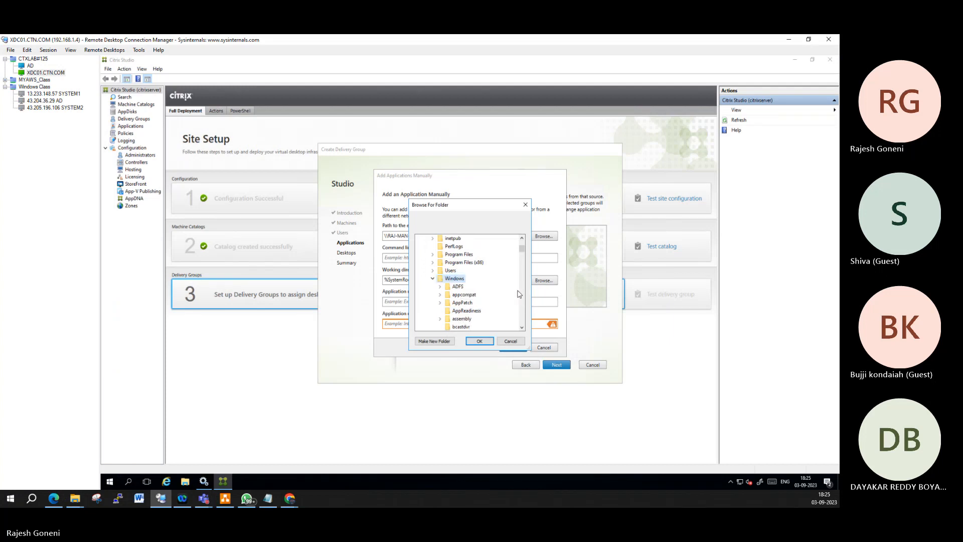
{"action": "scroll", "coordinate": [514, 285], "scroll_direction": "down", "scroll_amount": 15}
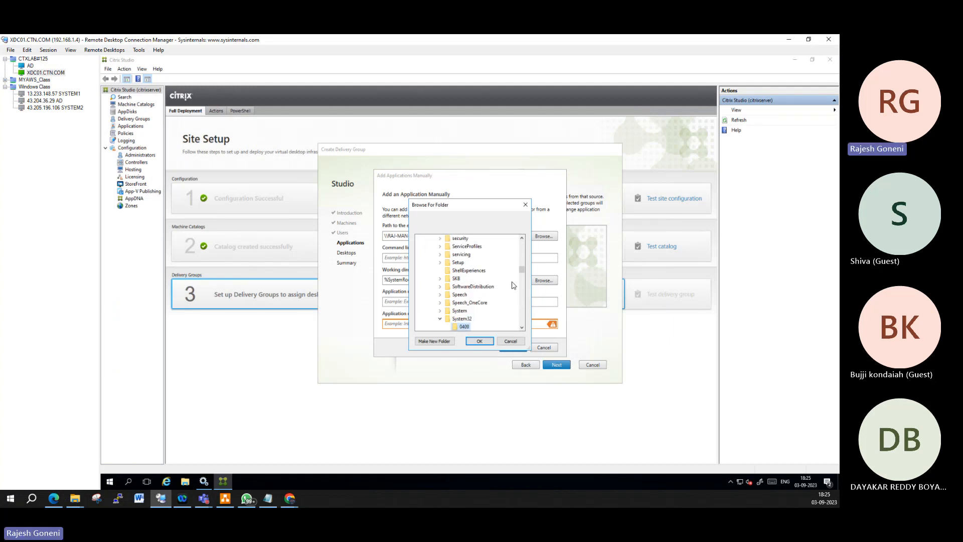
{"action": "scroll", "coordinate": [524, 280], "scroll_direction": "down", "scroll_amount": 2}
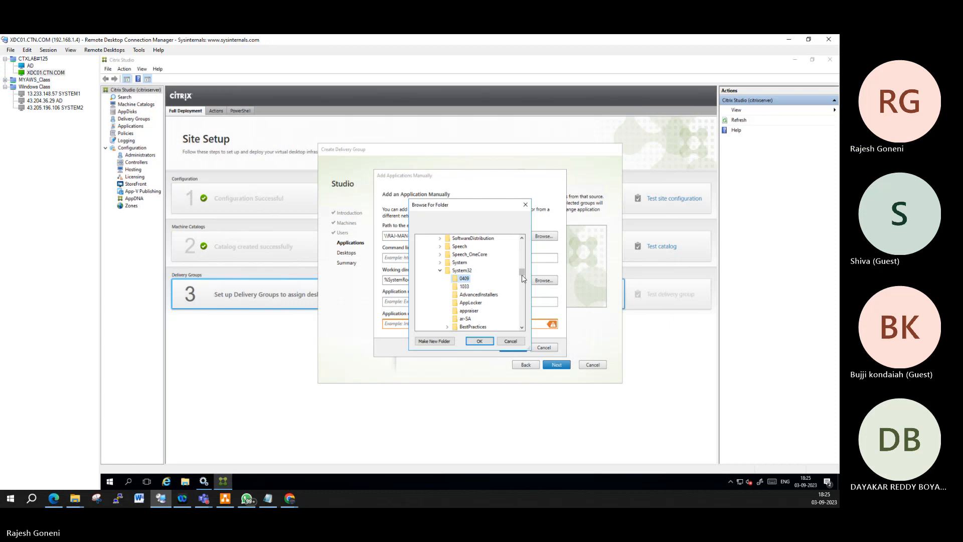
{"action": "key", "text": "n"}
{"action": "scroll", "coordinate": [479, 295], "scroll_direction": "down", "scroll_amount": 10}
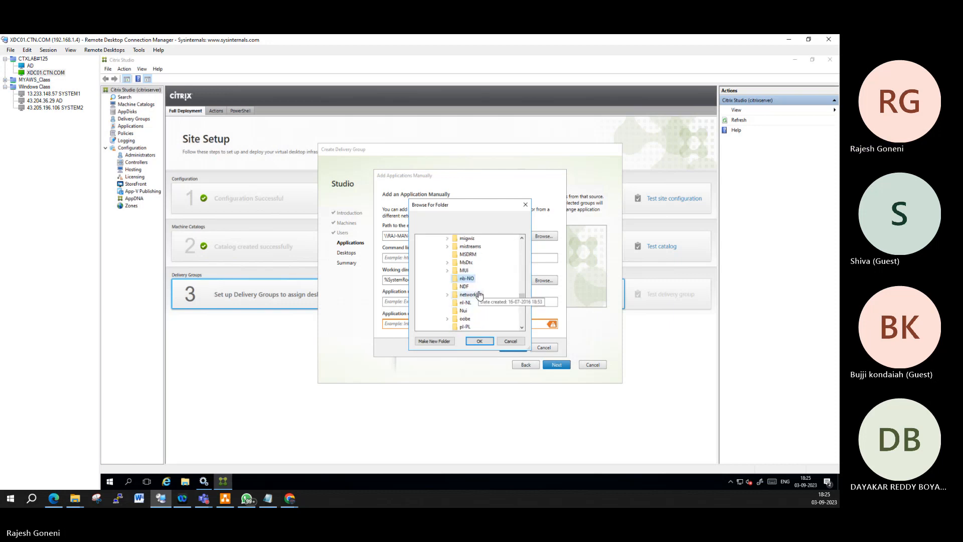
{"action": "scroll", "coordinate": [479, 296], "scroll_direction": "down", "scroll_amount": 10}
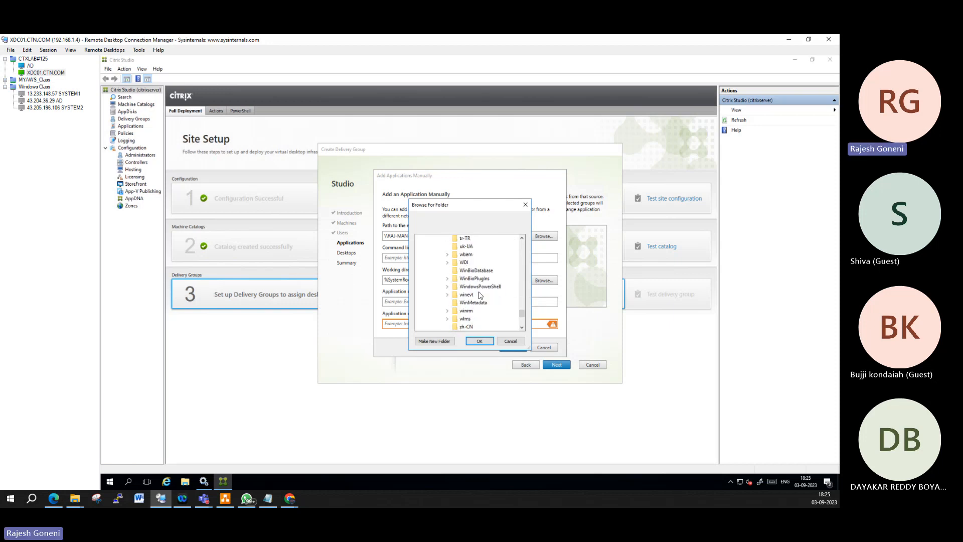
{"action": "scroll", "coordinate": [479, 295], "scroll_direction": "up", "scroll_amount": 5}
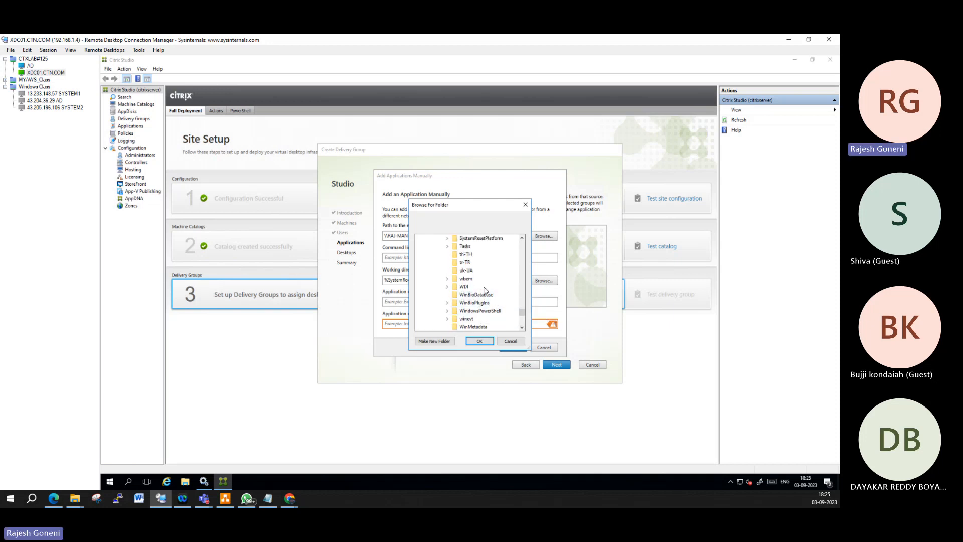
{"action": "left_click", "coordinate": [517, 342]}
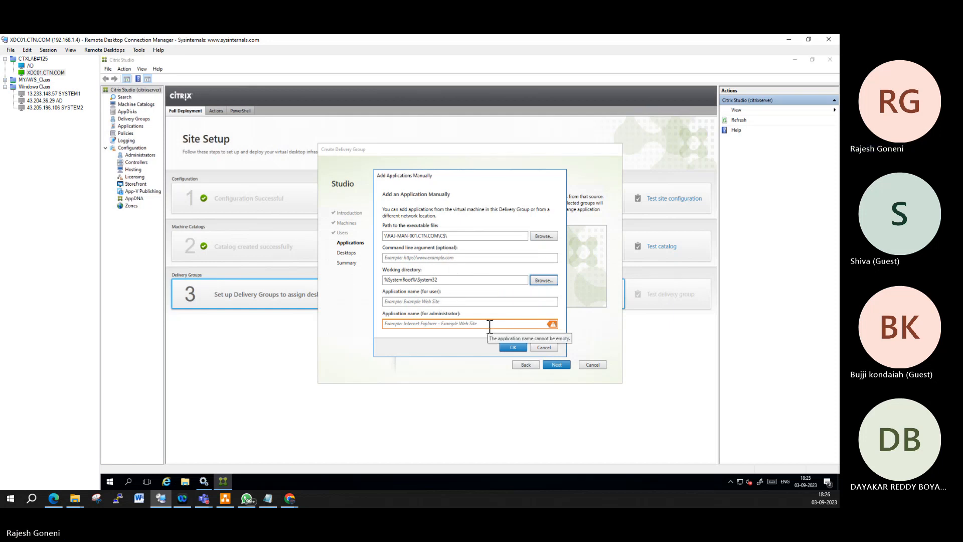
Step: Set the executable path to %SystemRoot%\System32\notepad.exe using the copied working directory
{"action": "double_click", "coordinate": [450, 283]}
{"action": "key", "text": "ctrl+c"}
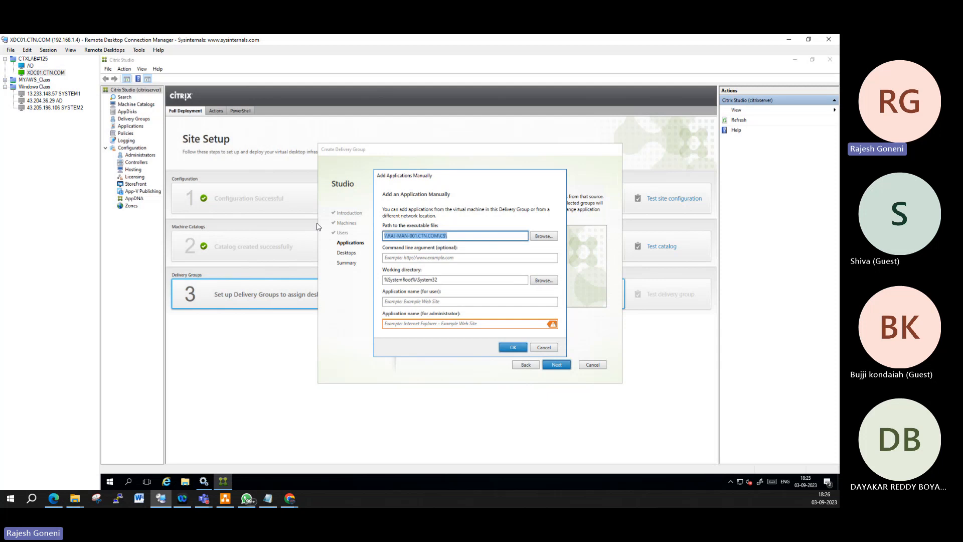
{"action": "double_click", "coordinate": [450, 235]}
{"action": "key", "text": "ctrl+v"}
{"action": "type", "text": "otep"}
Step: Name the application Notepad for administrators and users, and confirm it
{"action": "left_click", "coordinate": [461, 324]}
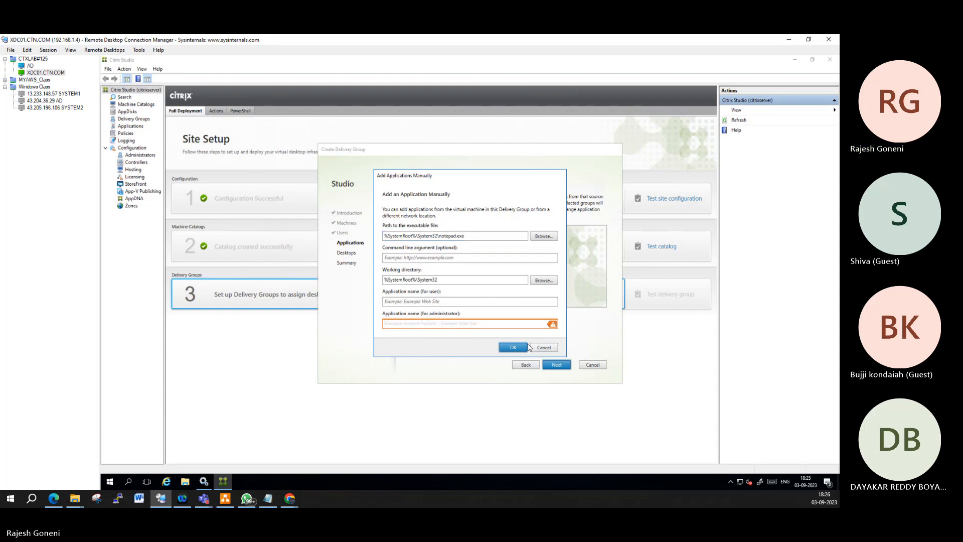
{"action": "type", "text": "Notepad"}
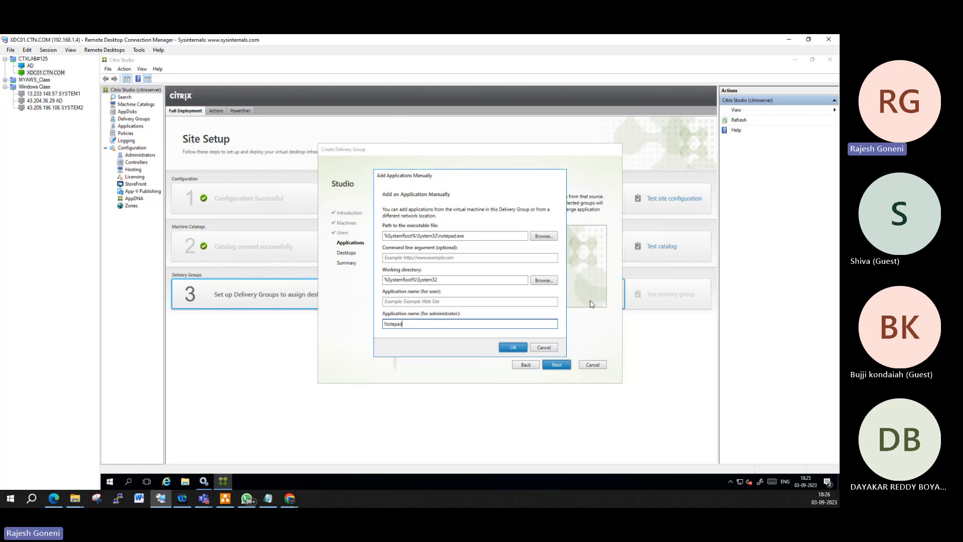
{"action": "left_click", "coordinate": [513, 347]}
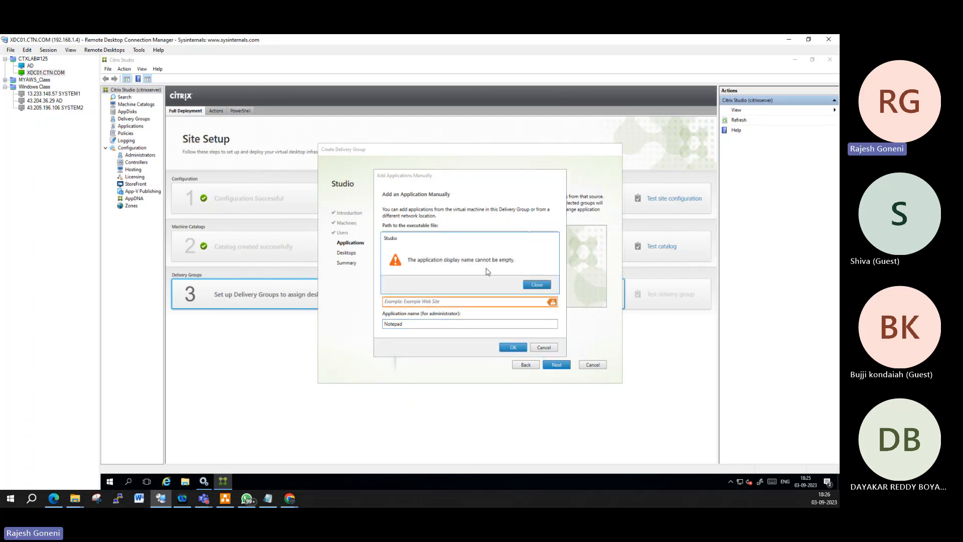
{"action": "left_click", "coordinate": [536, 285]}
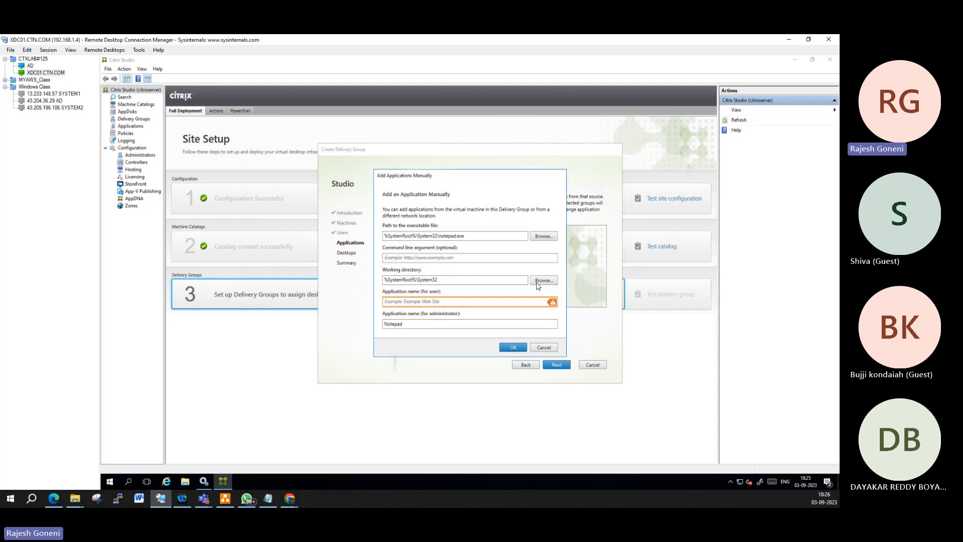
{"action": "left_click", "coordinate": [445, 302]}
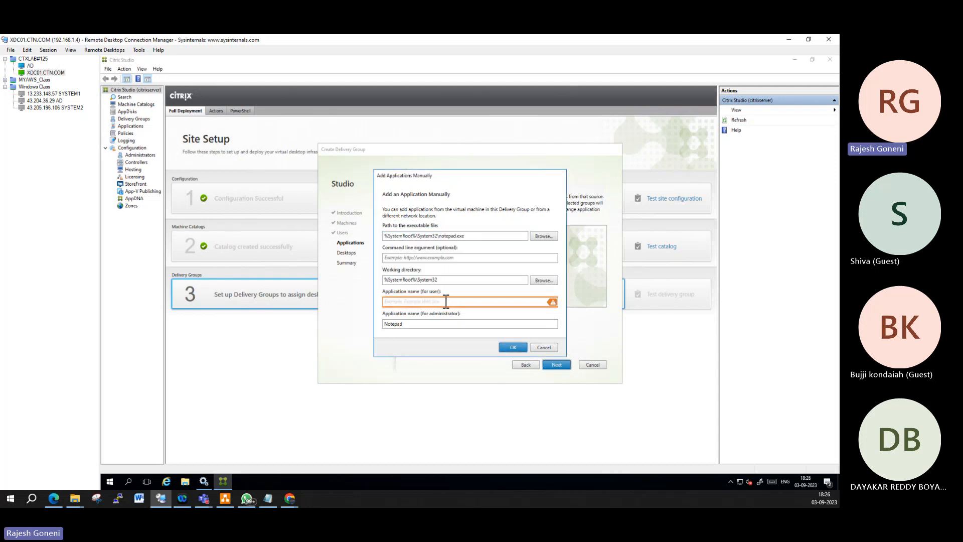
{"action": "type", "text": "Notepa"}
{"action": "type", "text": "d"}
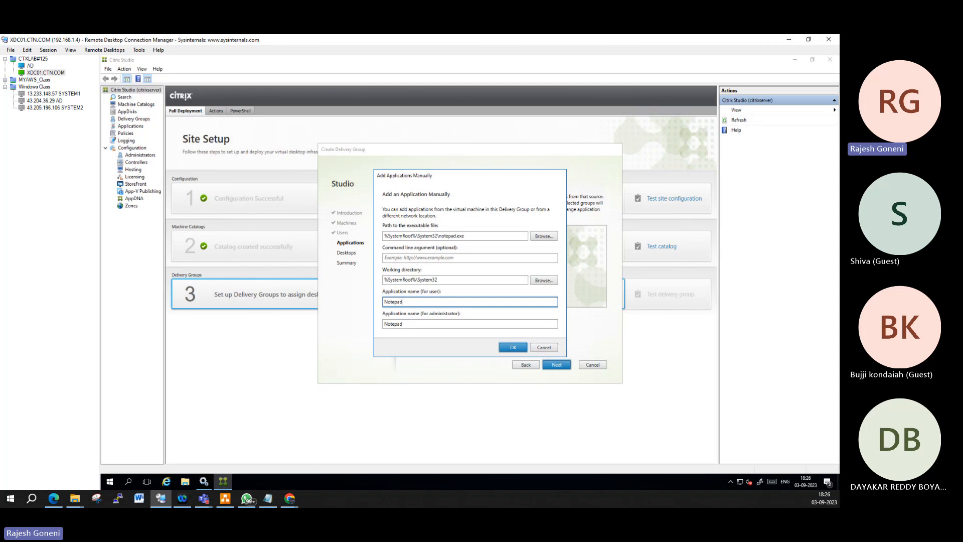
{"action": "left_click", "coordinate": [514, 351]}
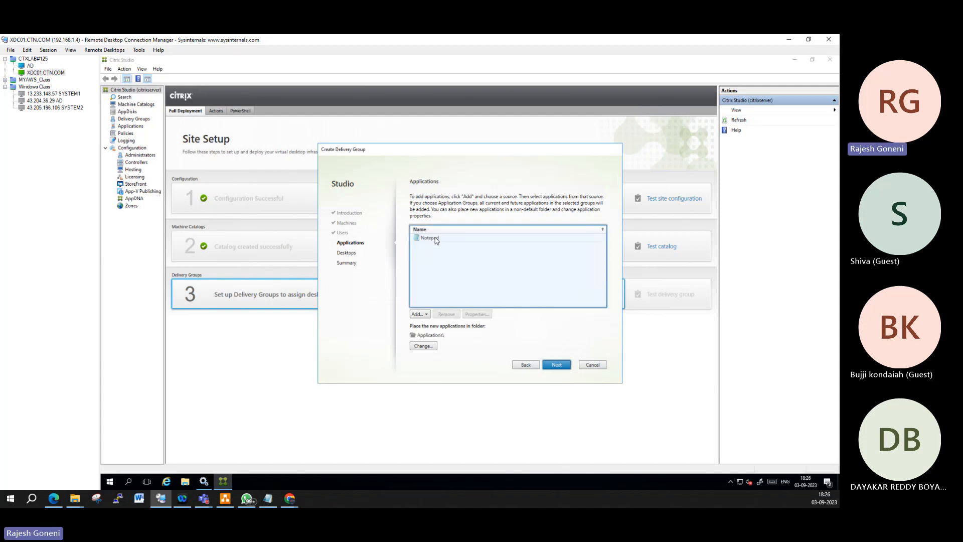
Step: Select the added Notepad application and move past the Applications page to Desktops
{"action": "left_click", "coordinate": [435, 239]}
{"action": "left_click", "coordinate": [556, 365]}
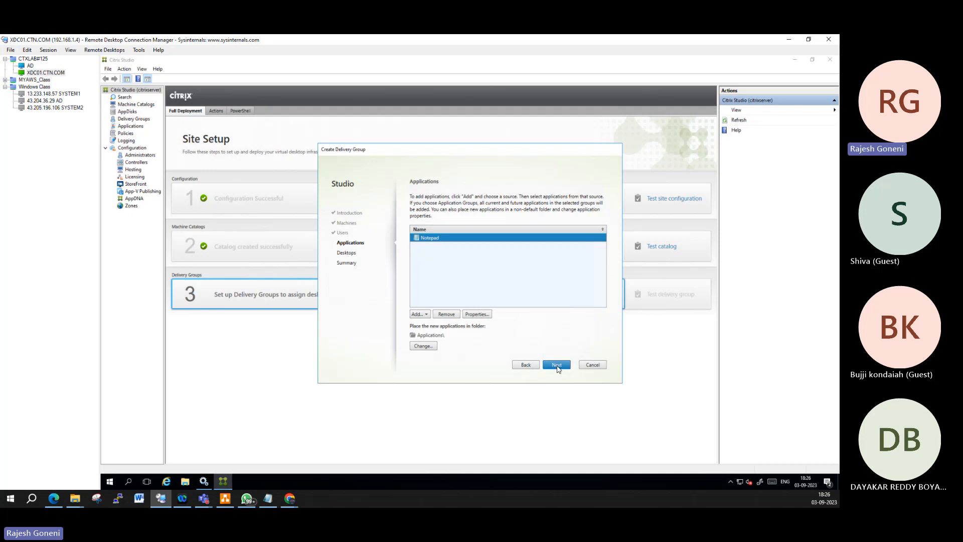
{"action": "left_click", "coordinate": [557, 365]}
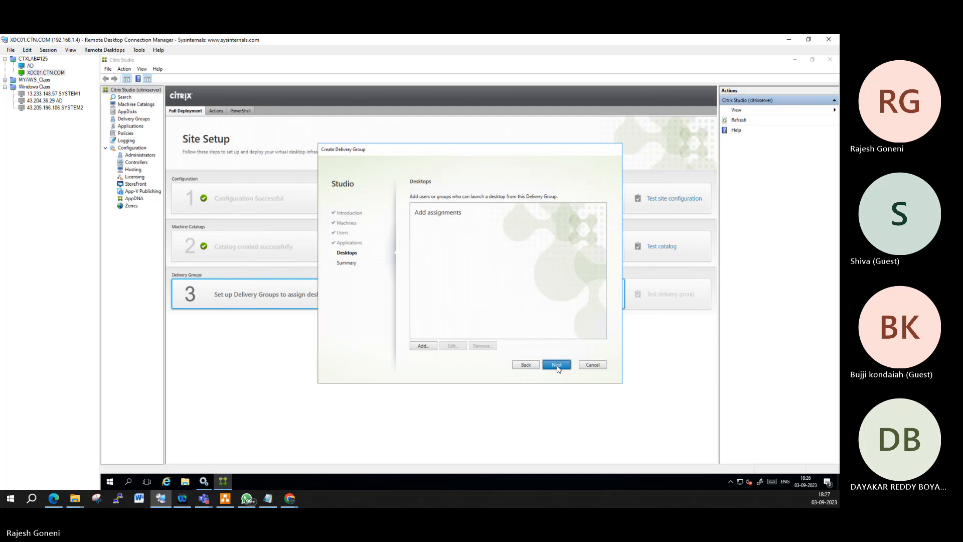
Step: Add a desktop named 'Manual Windows 2016' and select it in the Desktops list
{"action": "left_click", "coordinate": [423, 345]}
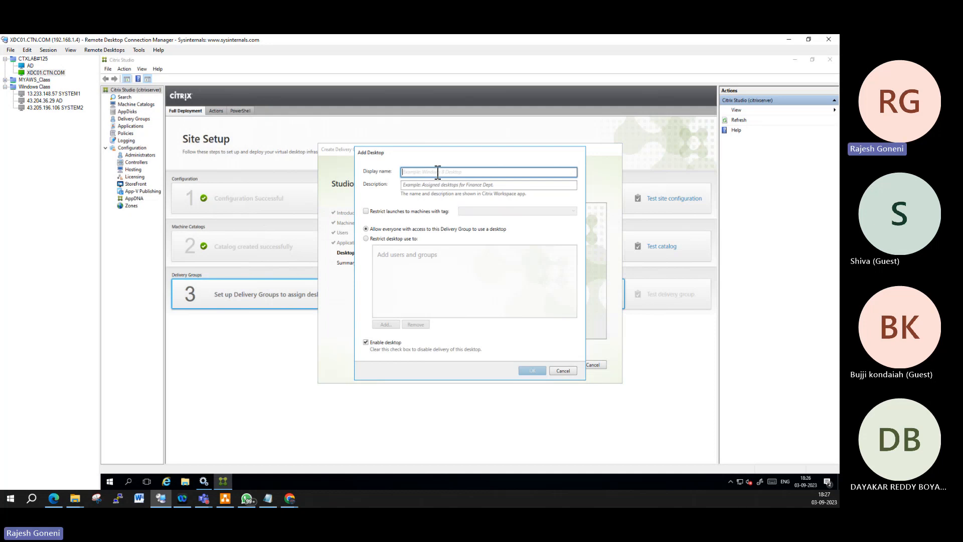
{"action": "type", "text": "Manya"}
{"action": "key", "text": "BackSpace"}
{"action": "key", "text": "BackSpace"}
{"action": "type", "text": "ual "}
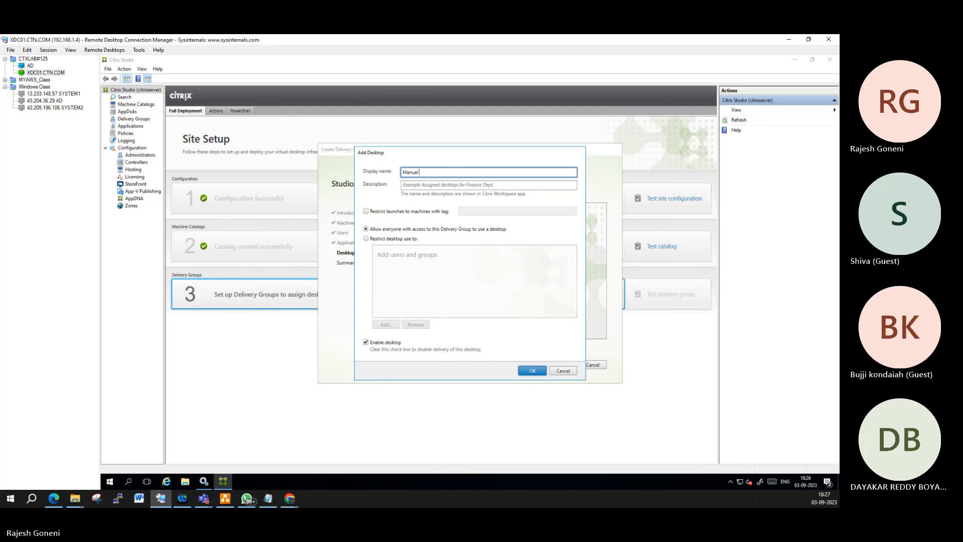
{"action": "type", "text": "Windows 20"}
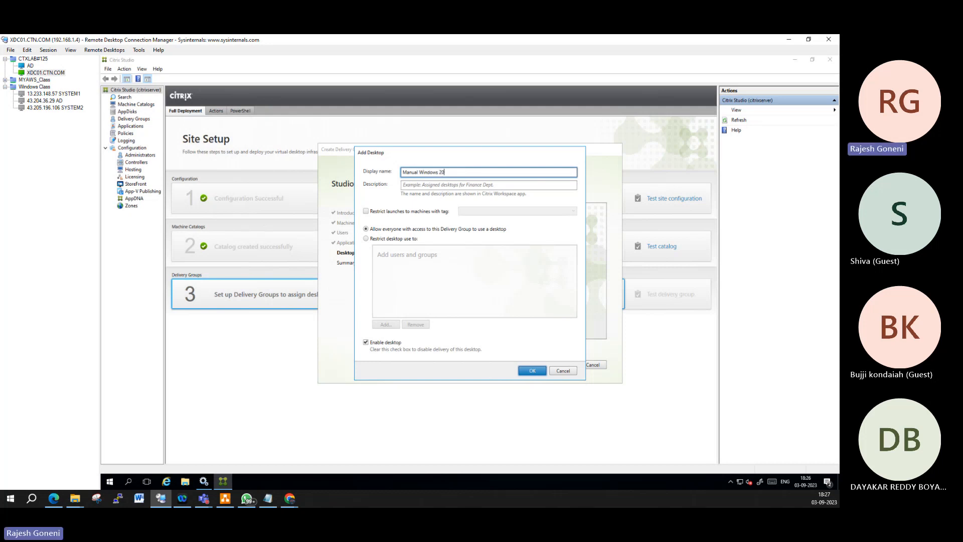
{"action": "type", "text": "16"}
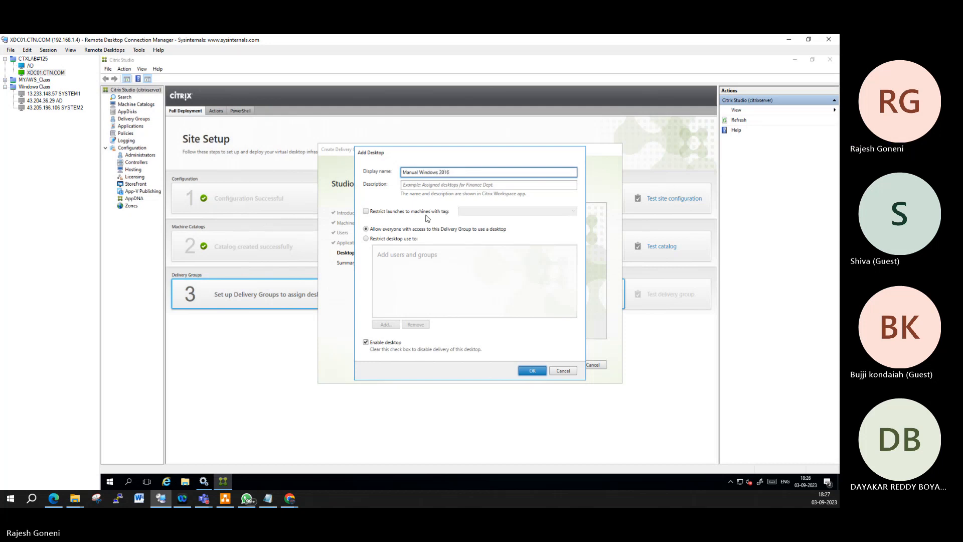
{"action": "left_click", "coordinate": [542, 373]}
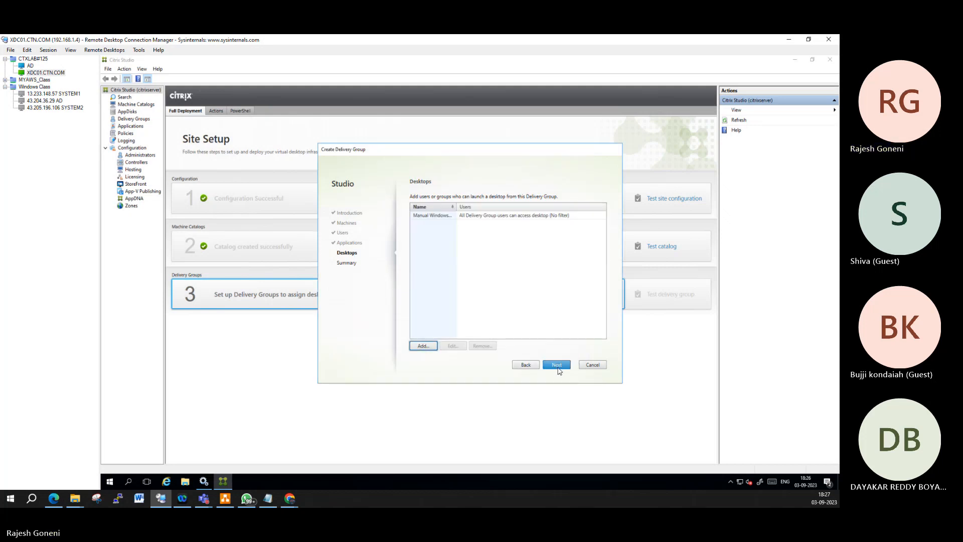
{"action": "left_click", "coordinate": [445, 215]}
Step: Restrict the Manual Windows 2016 desktop to user1 and user2, then advance to Summary
{"action": "left_click", "coordinate": [453, 345]}
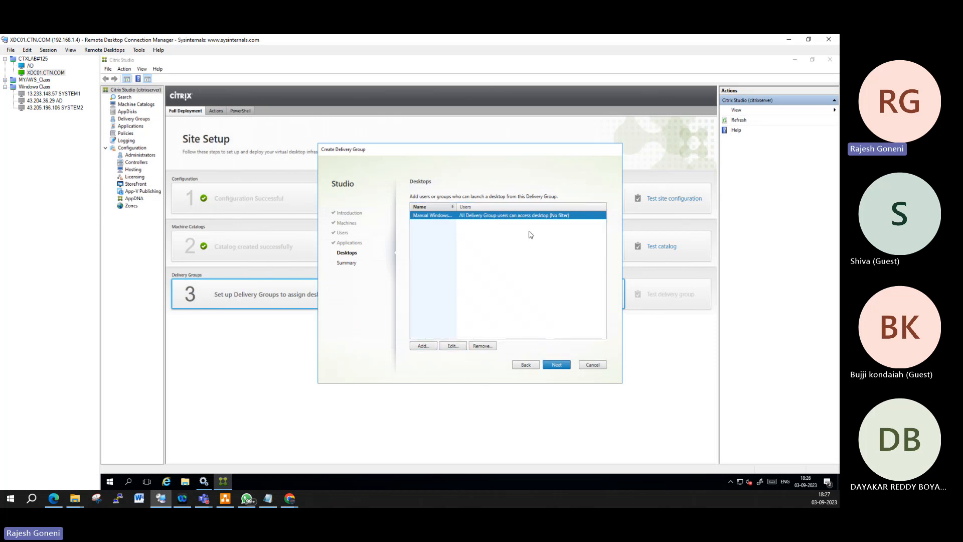
{"action": "left_click", "coordinate": [372, 239]}
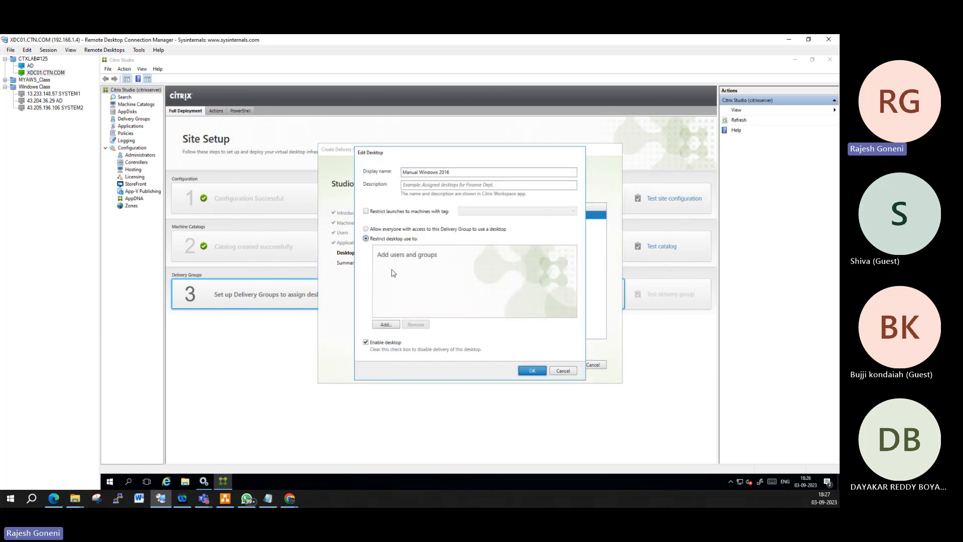
{"action": "left_click", "coordinate": [385, 325]}
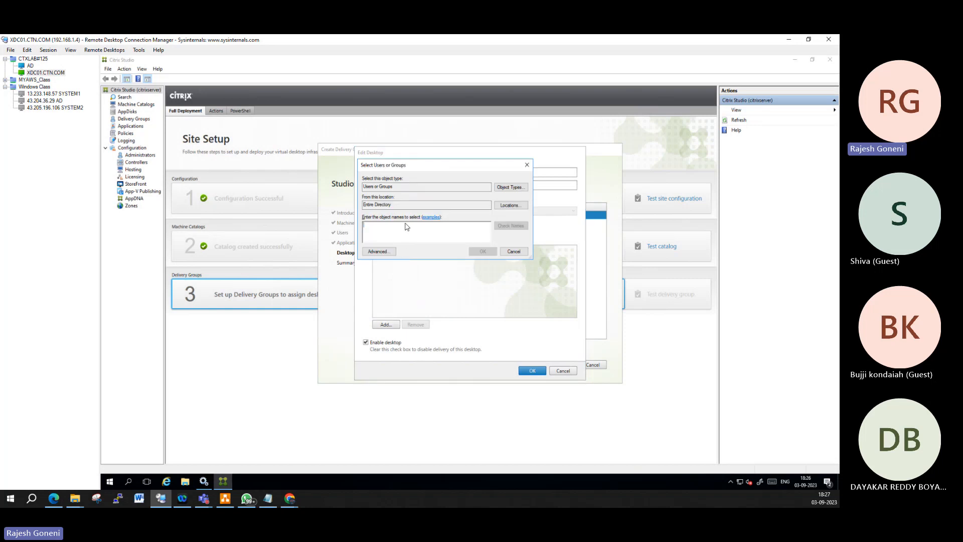
{"action": "type", "text": "user1"}
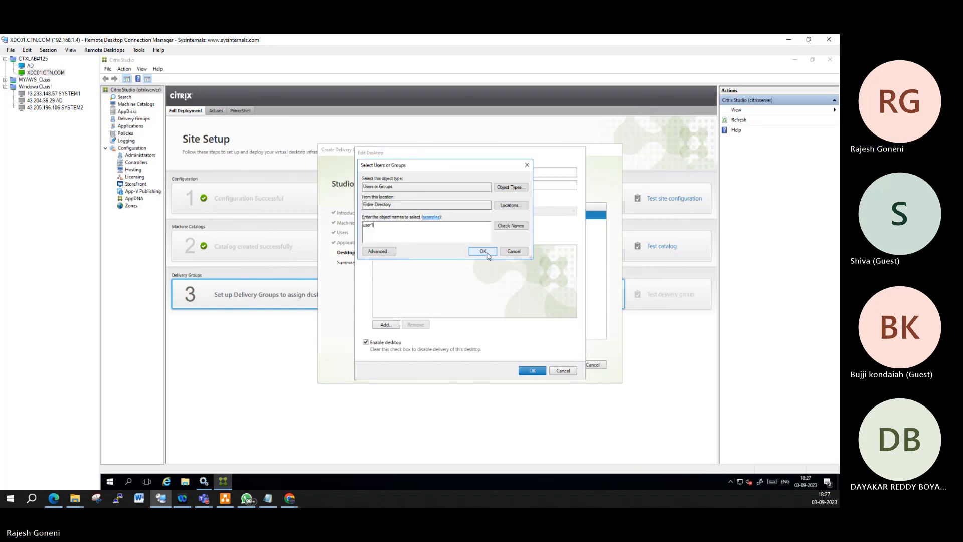
{"action": "left_click", "coordinate": [484, 251]}
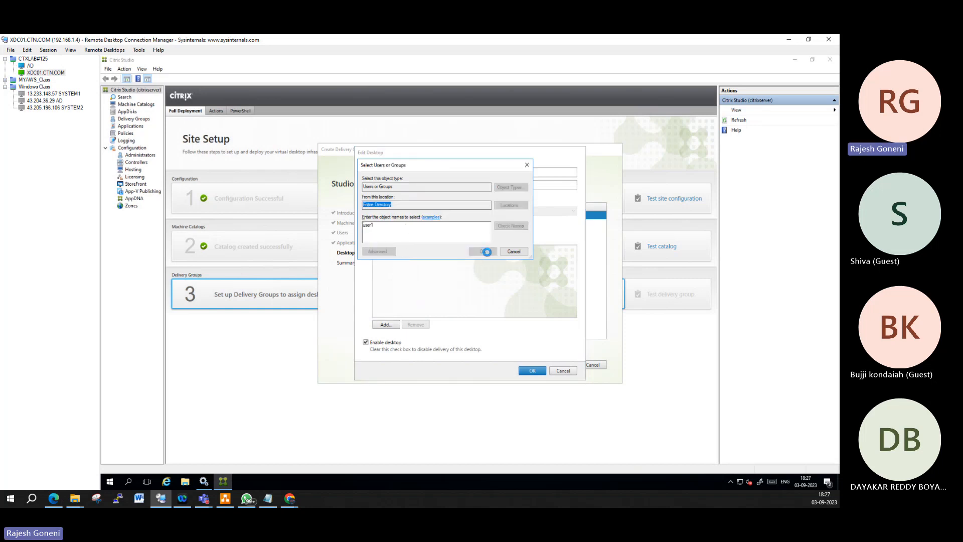
{"action": "left_click", "coordinate": [385, 324]}
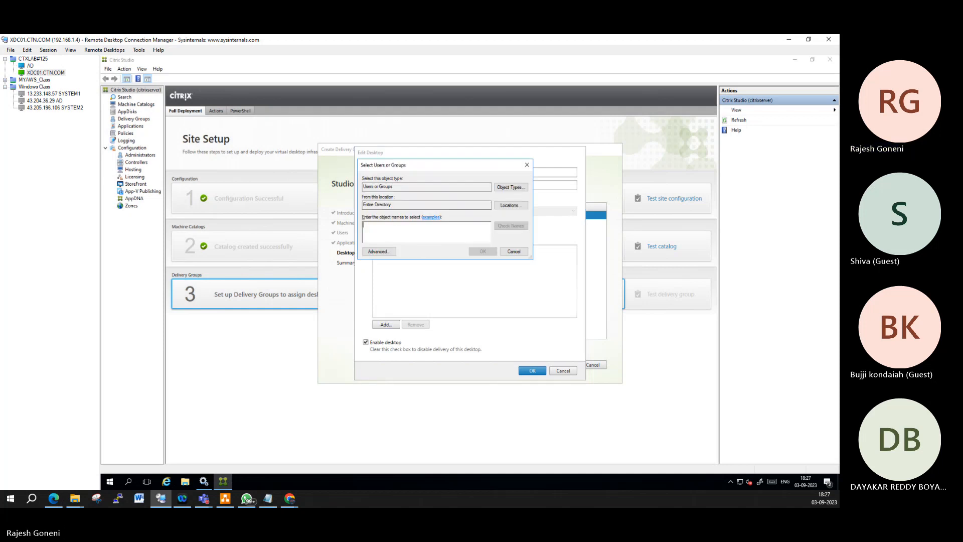
{"action": "type", "text": "user2"}
{"action": "left_click", "coordinate": [482, 251]}
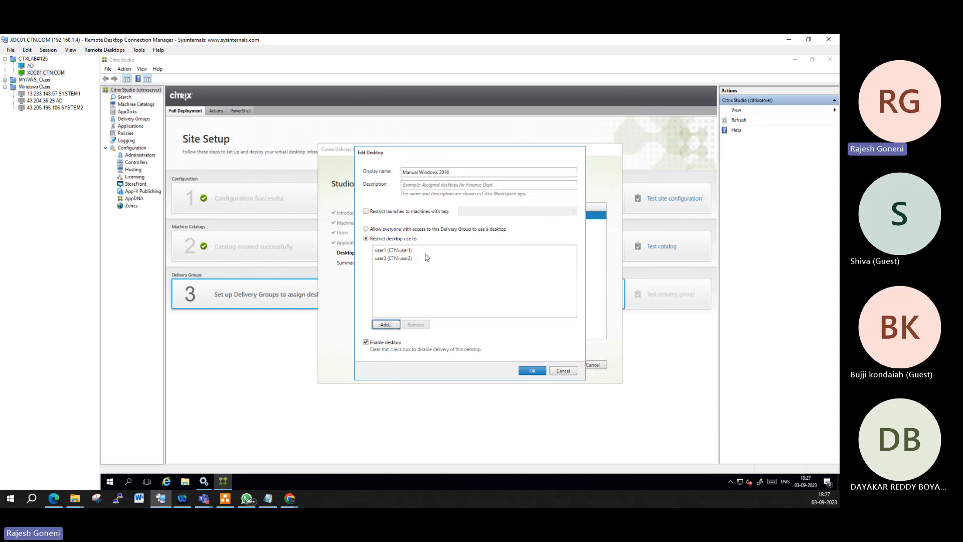
{"action": "left_click", "coordinate": [532, 371]}
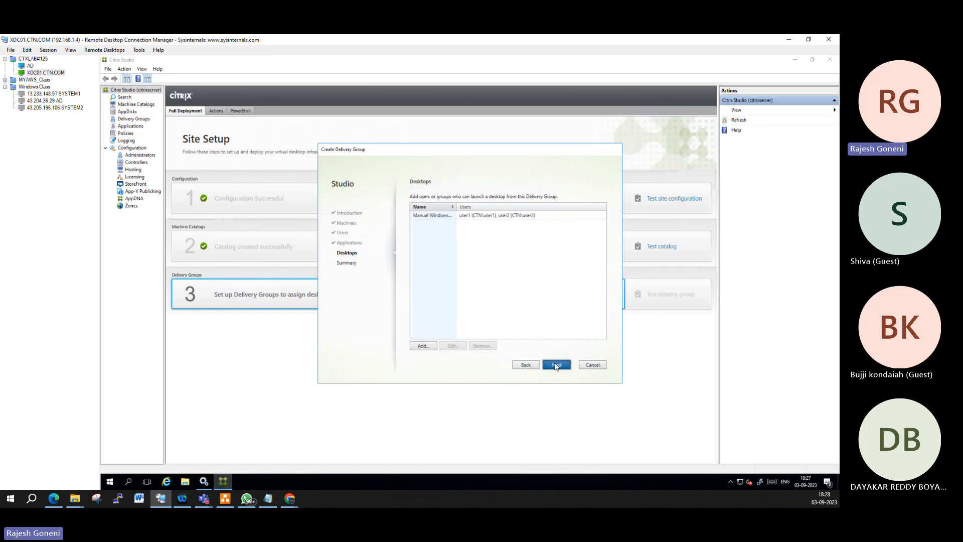
{"action": "left_click", "coordinate": [556, 366]}
Step: Name the delivery group 'DG_Manual windows 2016 Application and Desktop' and finish the wizard
{"action": "left_click", "coordinate": [430, 320]}
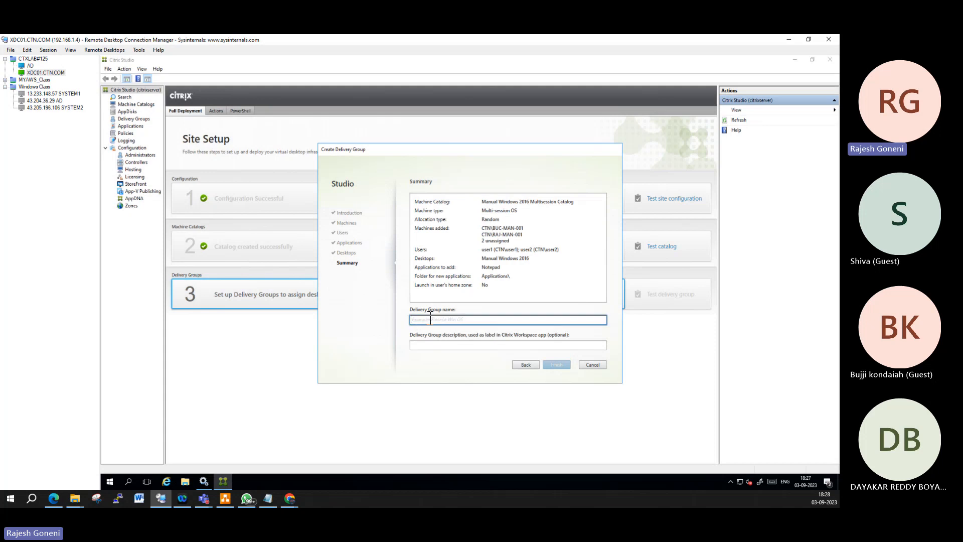
{"action": "type", "text": "DG_"}
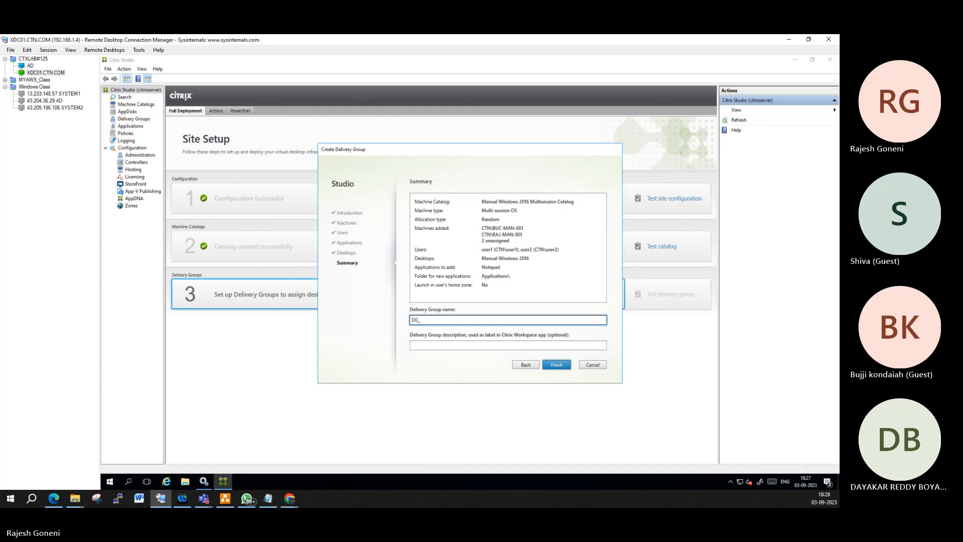
{"action": "type", "text": "Manua"}
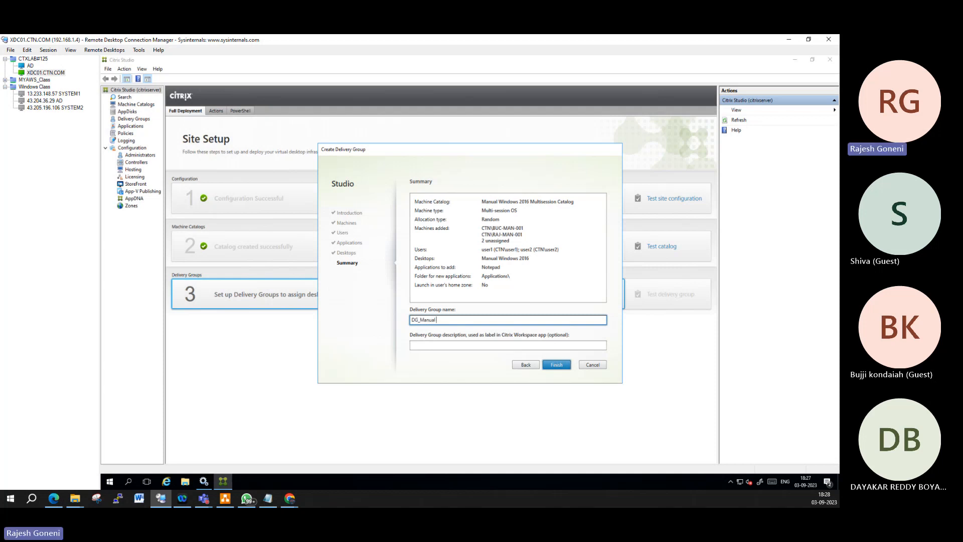
{"action": "type", "text": "l"}
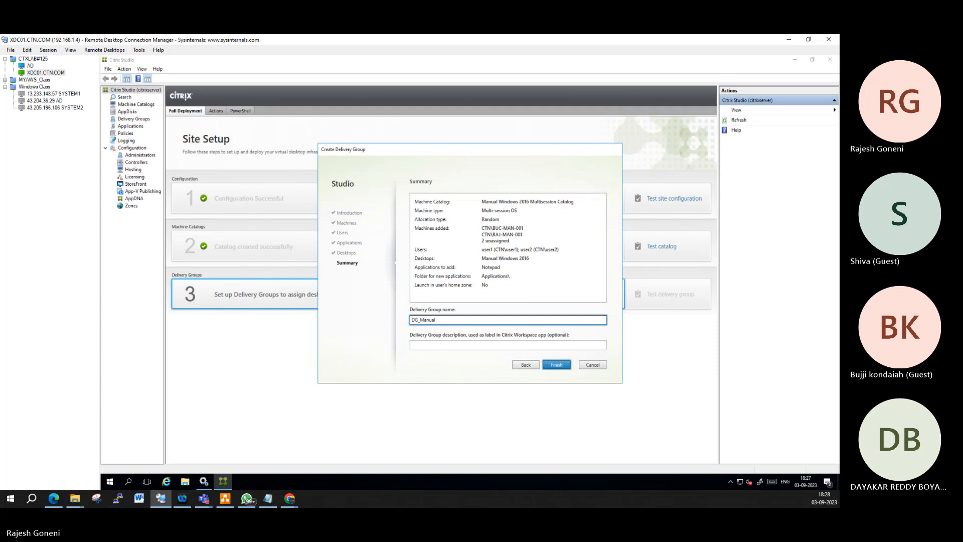
{"action": "type", "text": " windows"}
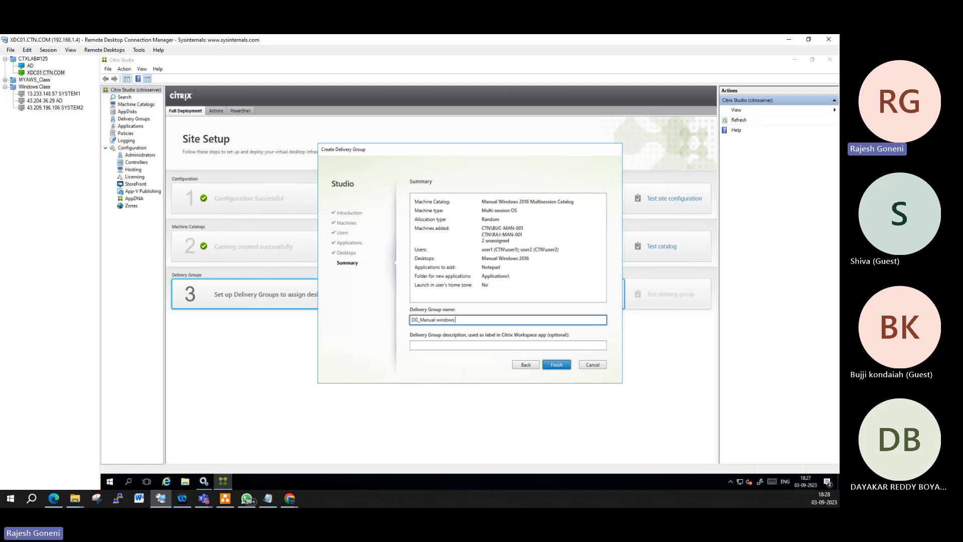
{"action": "type", "text": " 2016 Application and Desktop"}
{"action": "left_click", "coordinate": [566, 366]}
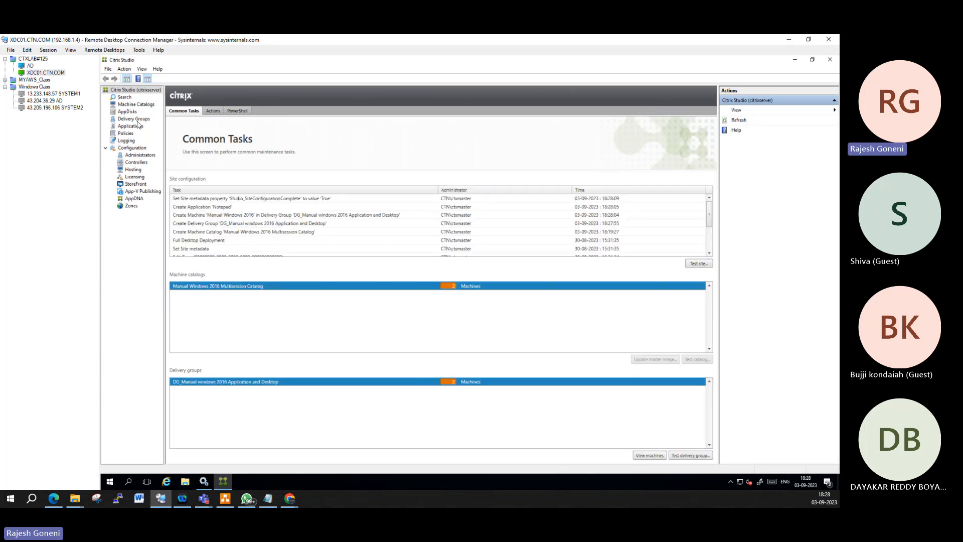
Step: Open Machine Catalogs to view the Manual Windows 2016 Multisession Catalog with 2 machines
{"action": "left_click", "coordinate": [141, 107]}
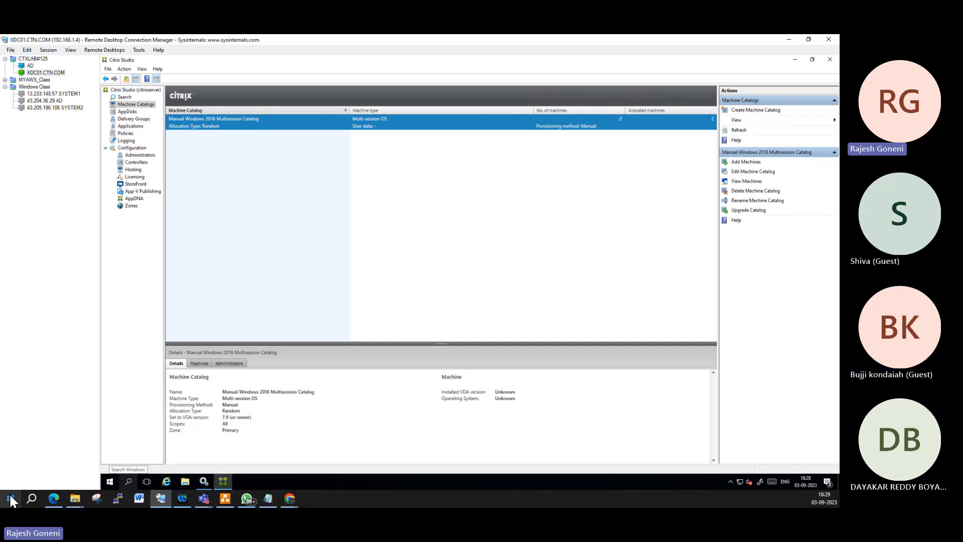
Step: Minimize Remote Desktop Connection Manager and bring up the local Start menu
{"action": "left_click", "coordinate": [829, 39]}
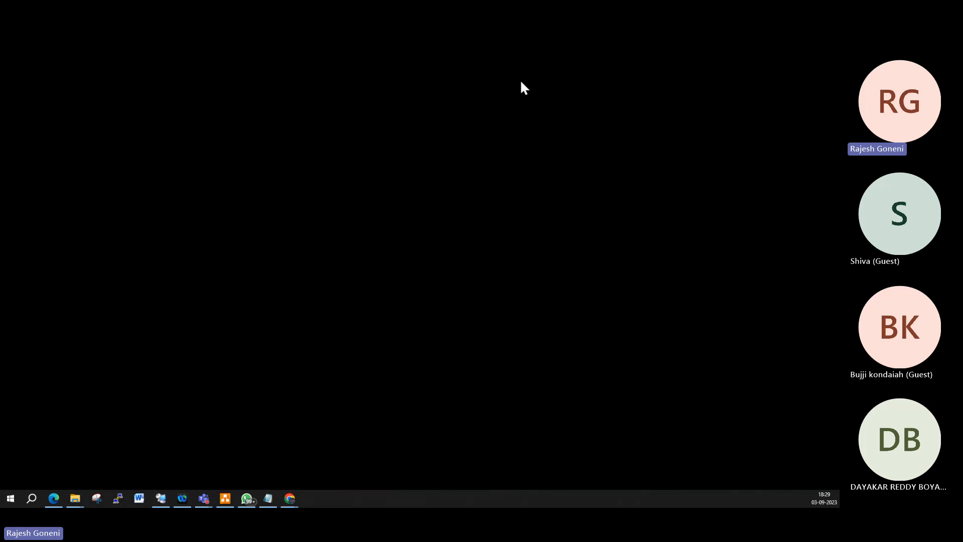
{"action": "left_click", "coordinate": [11, 498]}
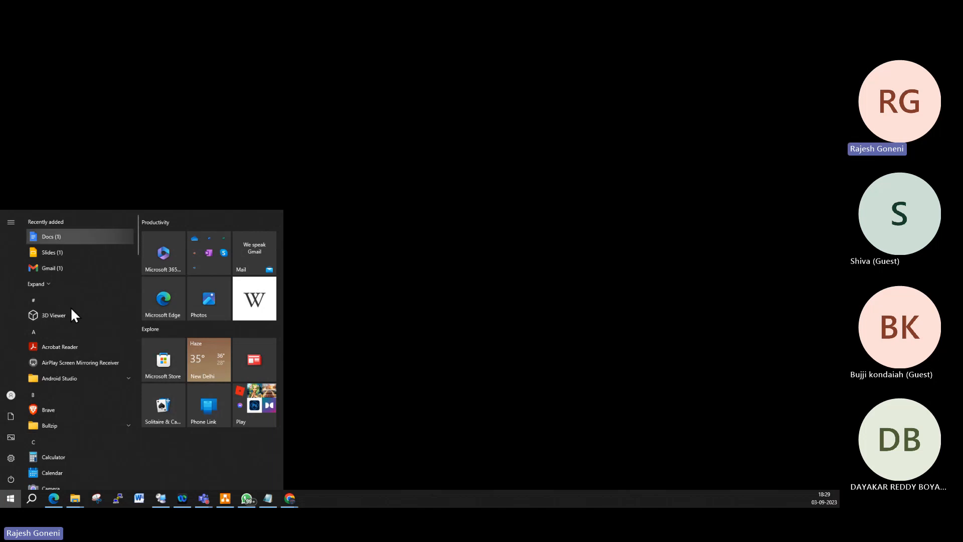
Step: Open the Acrobat Reader shortcut's Start Menu\Programs folder, view its full path, then close it
{"action": "right_click", "coordinate": [74, 348]}
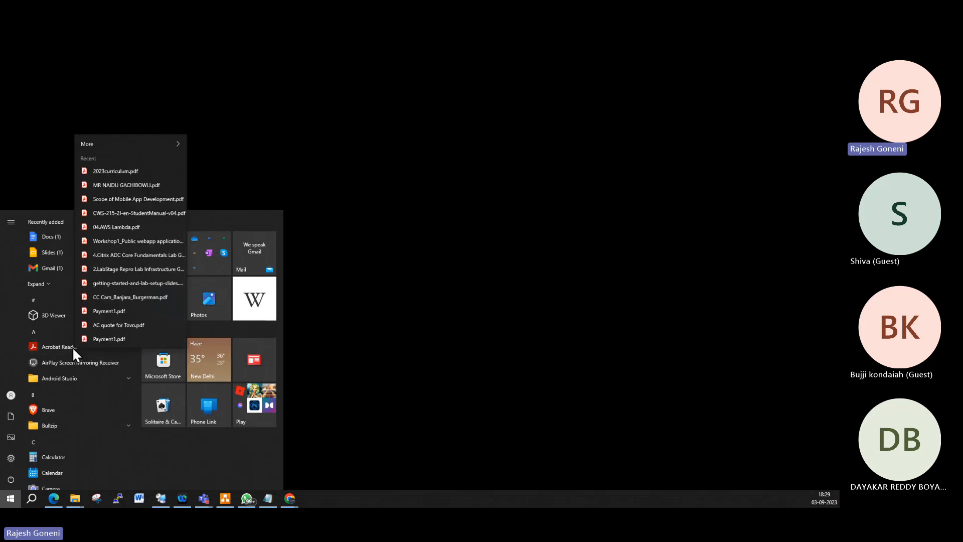
{"action": "right_click", "coordinate": [73, 347]}
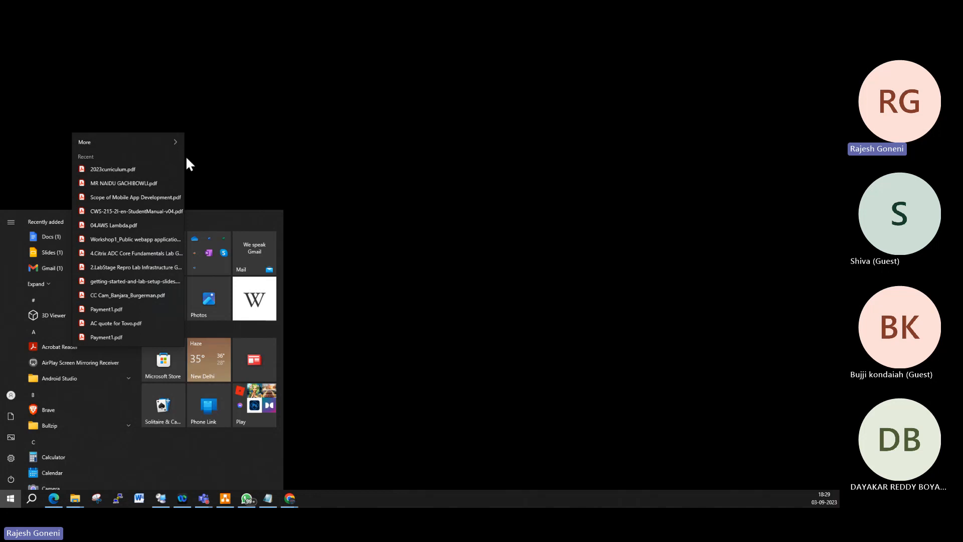
{"action": "mouse_move", "coordinate": [172, 141]}
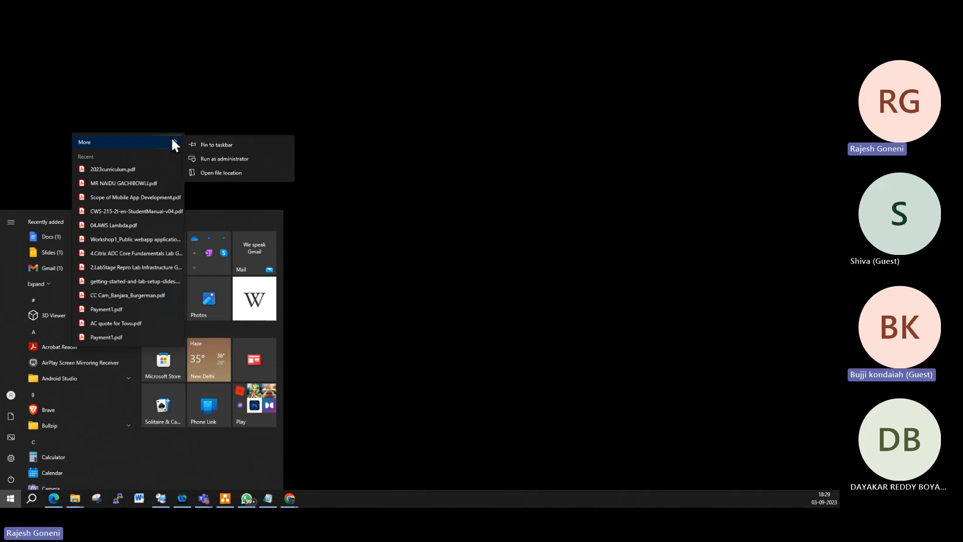
{"action": "left_click", "coordinate": [235, 173]}
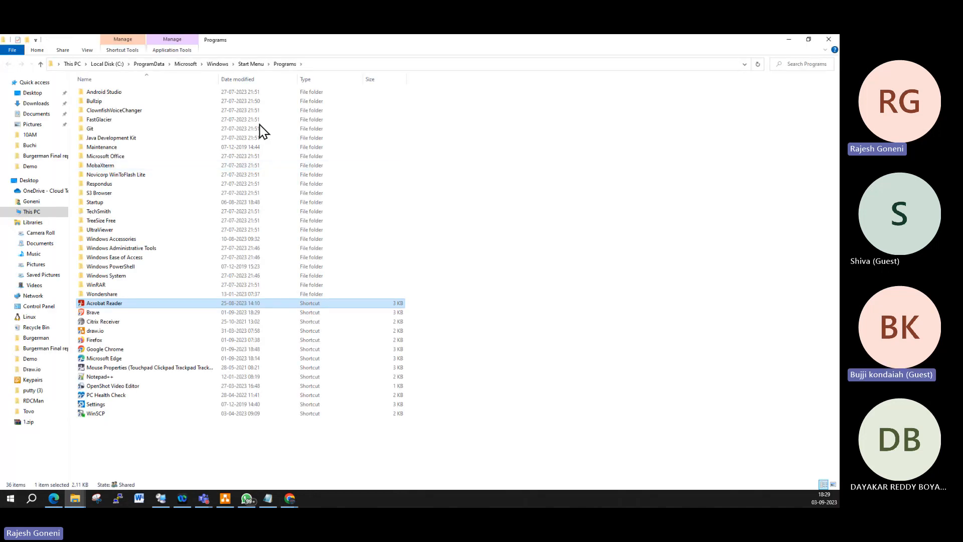
{"action": "left_click", "coordinate": [330, 65]}
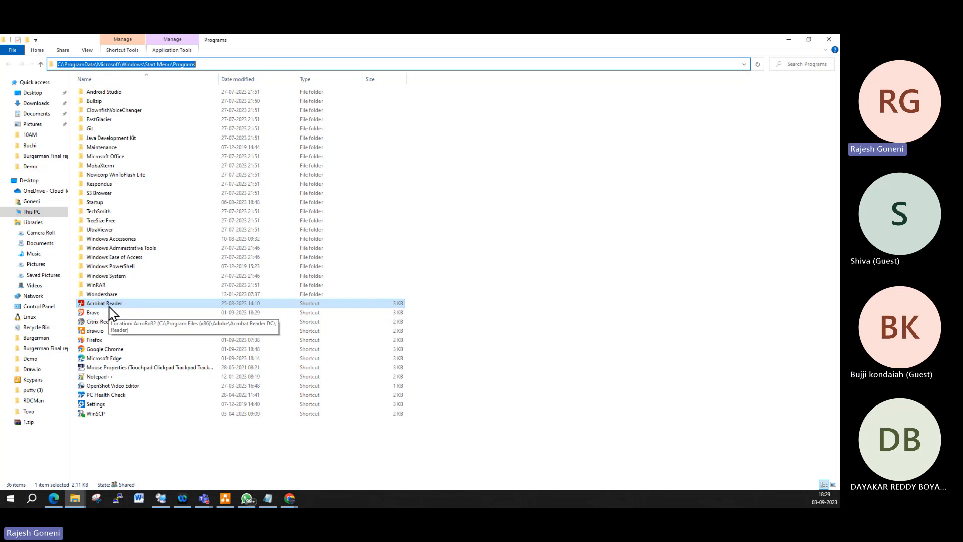
{"action": "left_click", "coordinate": [830, 39]}
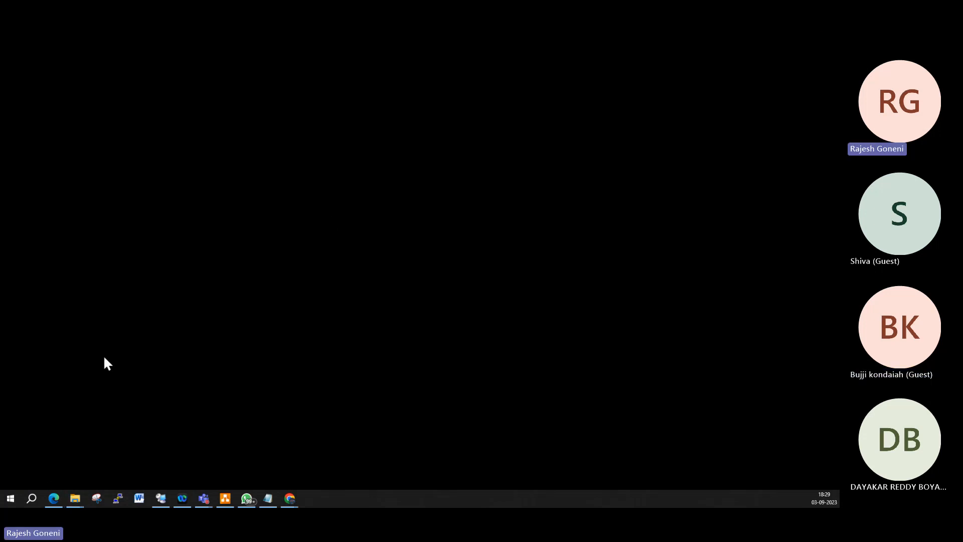
Step: Bring up Acrobat Reader's options from the Start menu, then dismiss them
{"action": "left_click", "coordinate": [10, 498]}
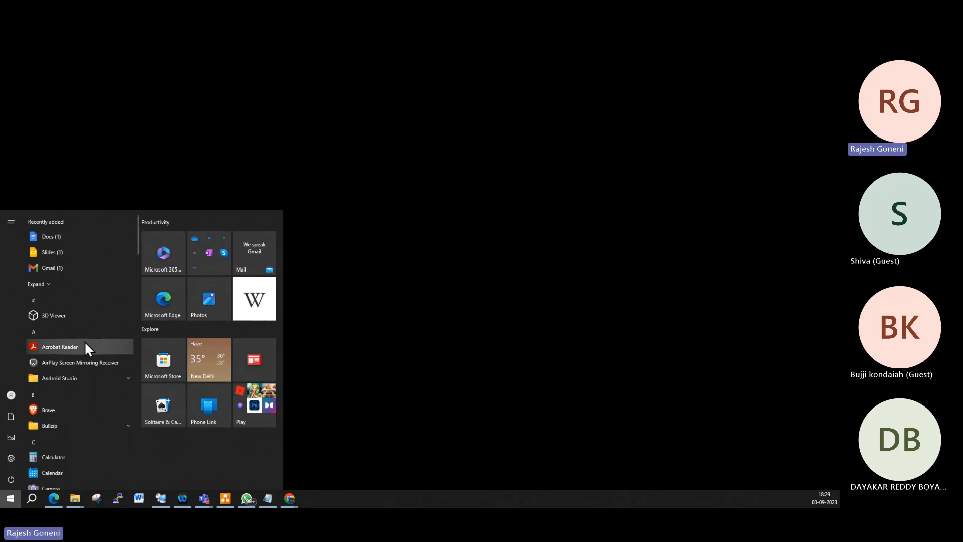
{"action": "right_click", "coordinate": [85, 346]}
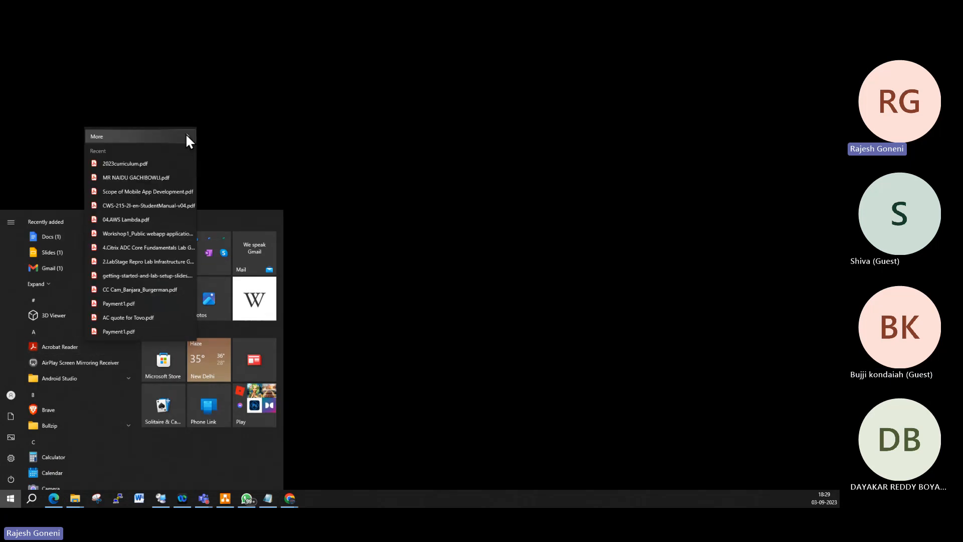
{"action": "mouse_move", "coordinate": [186, 136]}
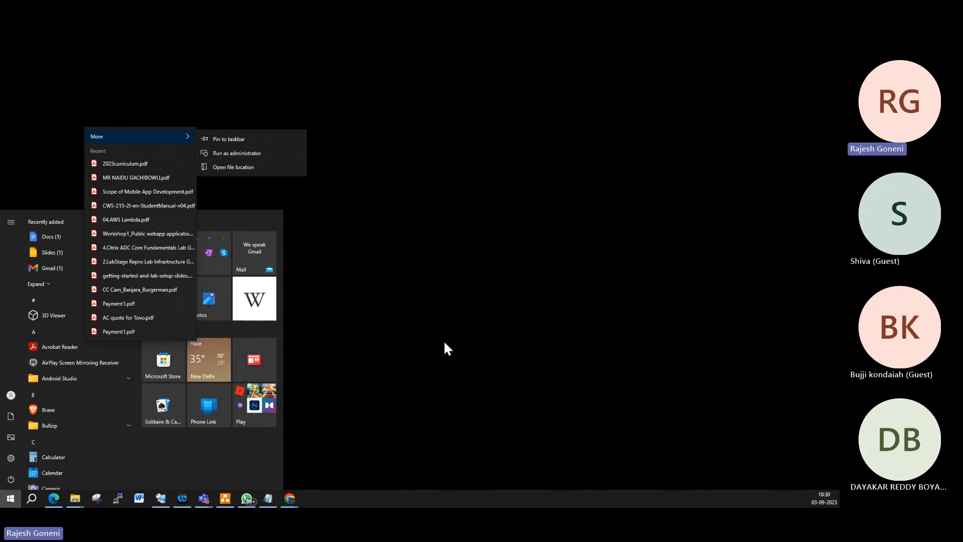
{"action": "key", "text": "Escape"}
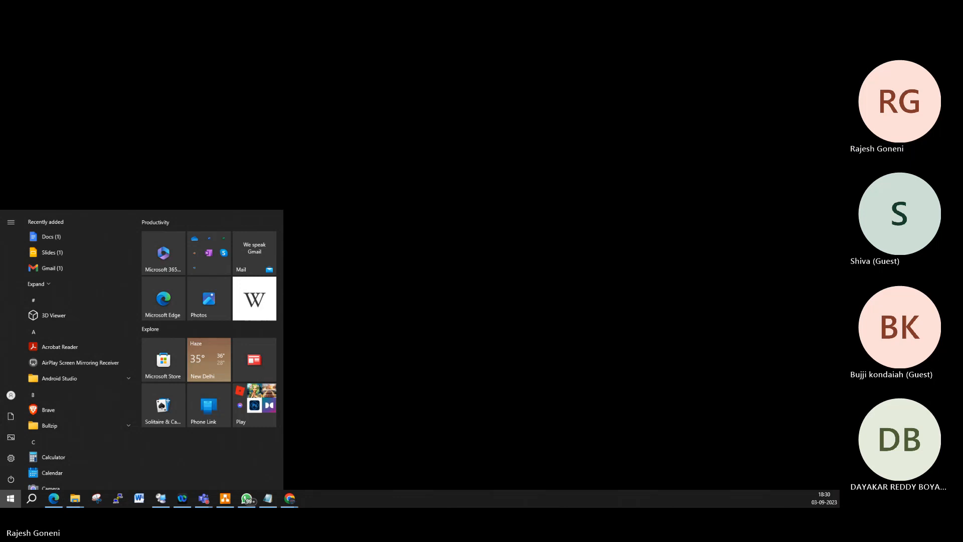
Step: Add a Firefox desktop shortcut and select its target C:\Program Files\Mozilla Firefox\firefox.exe in Properties
{"action": "left_click_drag", "start_coordinate": [360, 472], "coordinate": [441, 240]}
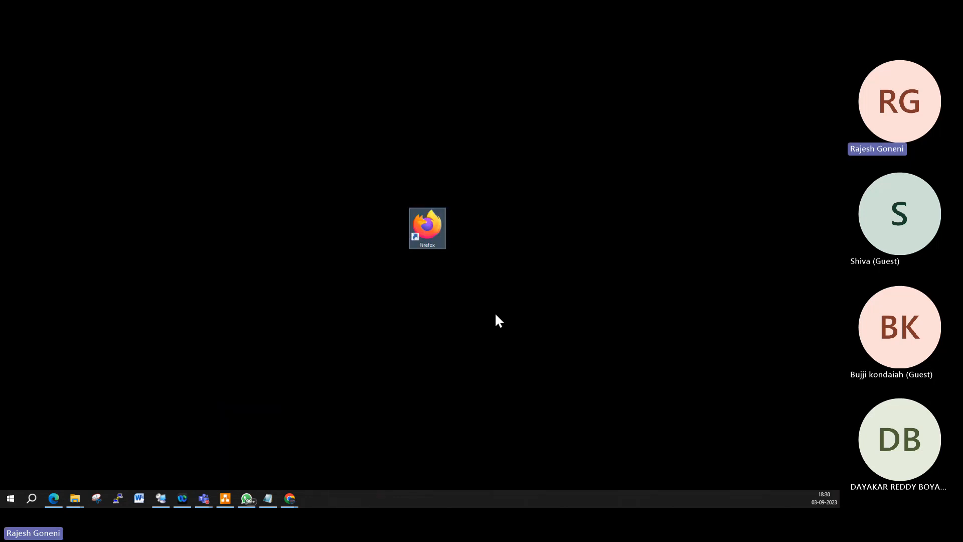
{"action": "double_click", "coordinate": [424, 227]}
{"action": "right_click", "coordinate": [427, 221]}
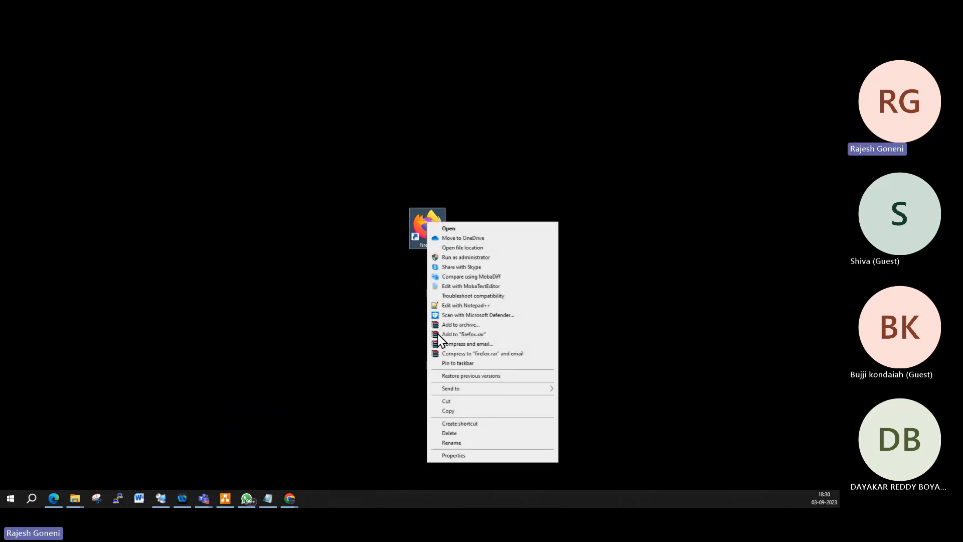
{"action": "left_click", "coordinate": [457, 455]}
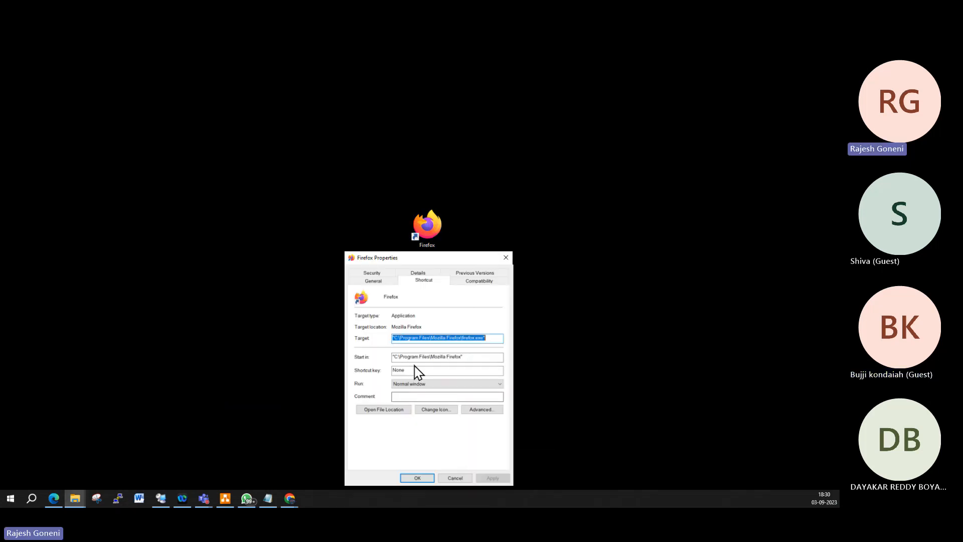
{"action": "left_click_drag", "start_coordinate": [492, 339], "coordinate": [383, 340]}
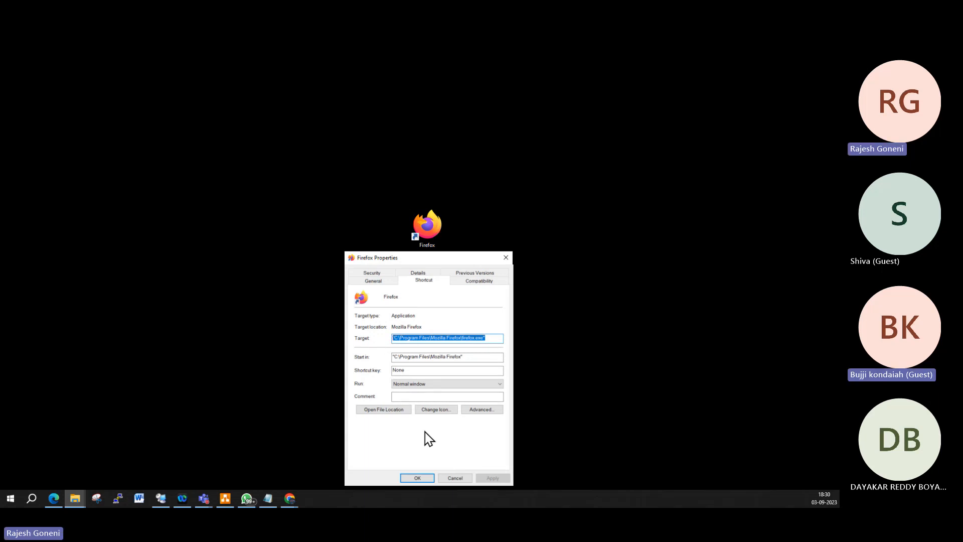
Step: Close the Firefox shortcut's Properties dialog
{"action": "left_click", "coordinate": [504, 258]}
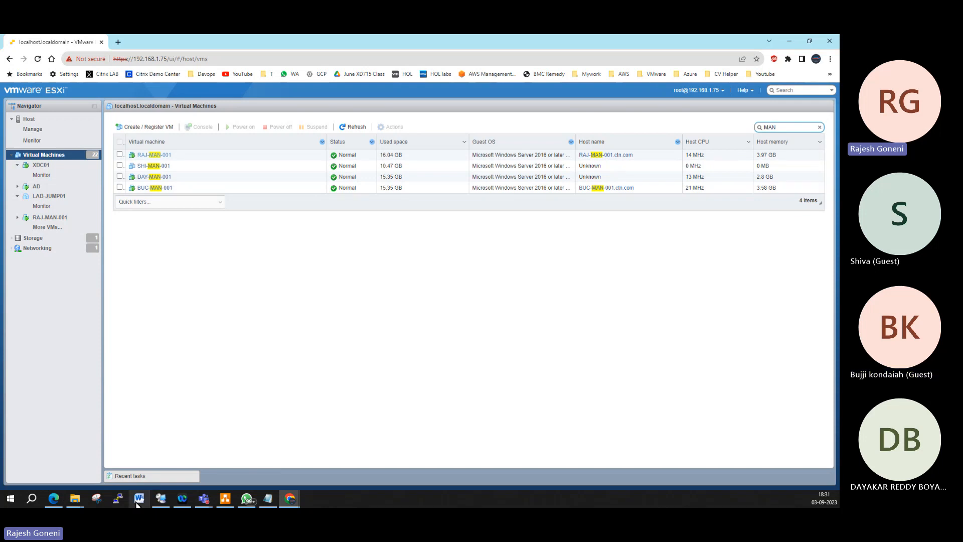
Step: Return to the Remote Desktop Connection Manager session and show Citrix Studio's Delivery Groups
{"action": "left_click", "coordinate": [161, 500]}
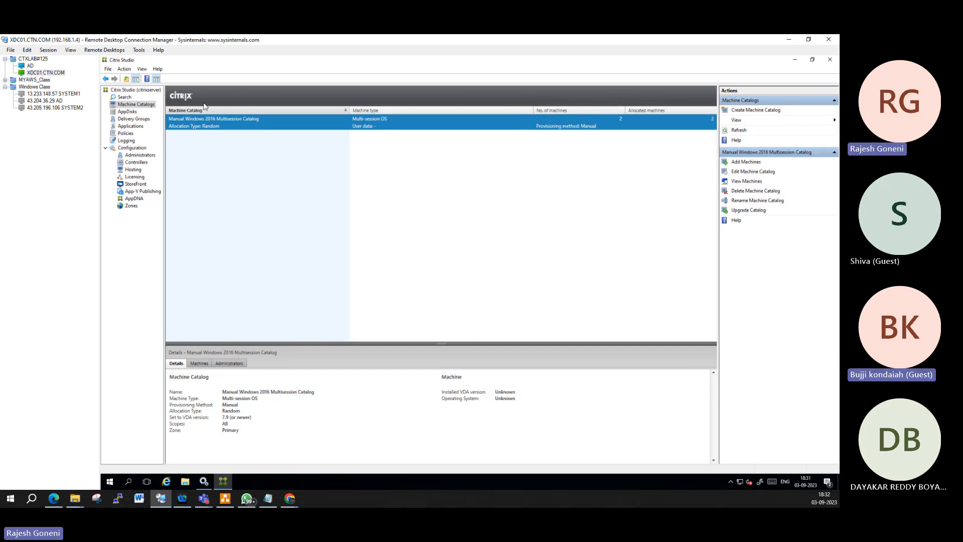
{"action": "left_click", "coordinate": [126, 119]}
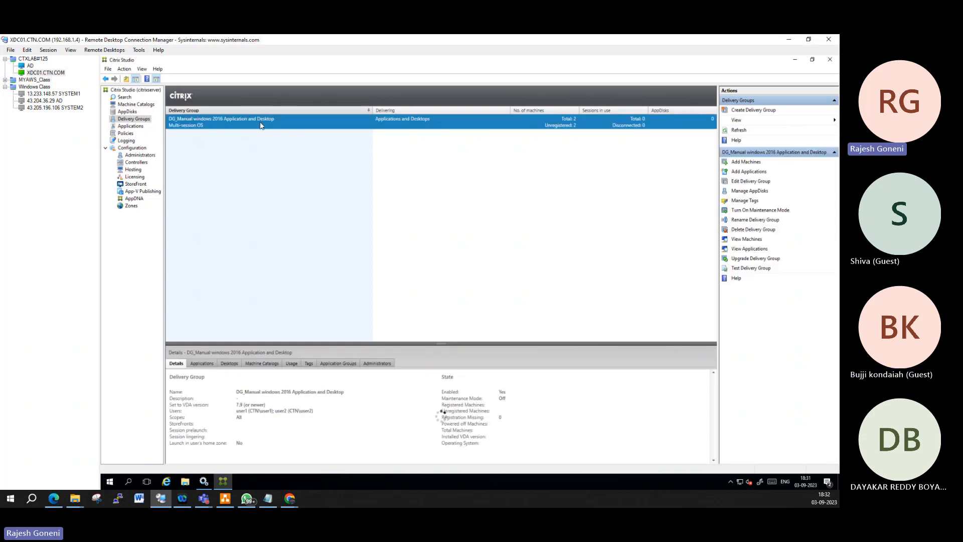
{"action": "right_click", "coordinate": [260, 122]}
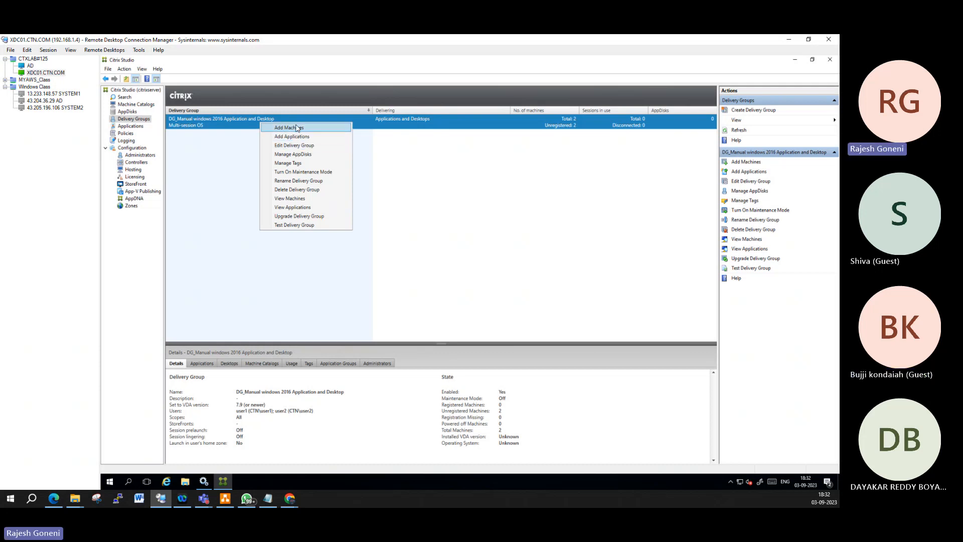
{"action": "left_click", "coordinate": [299, 147]}
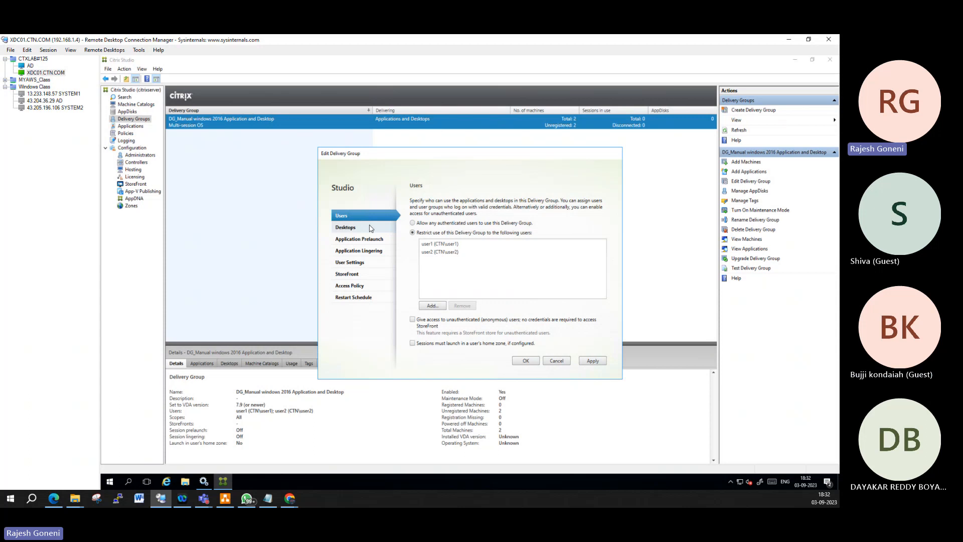
{"action": "left_click", "coordinate": [370, 228]}
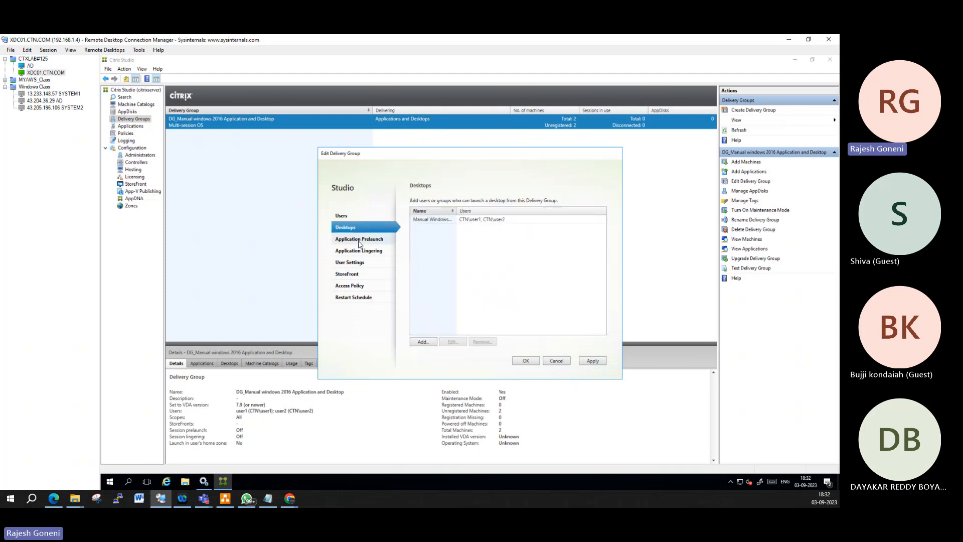
{"action": "left_click", "coordinate": [359, 240]}
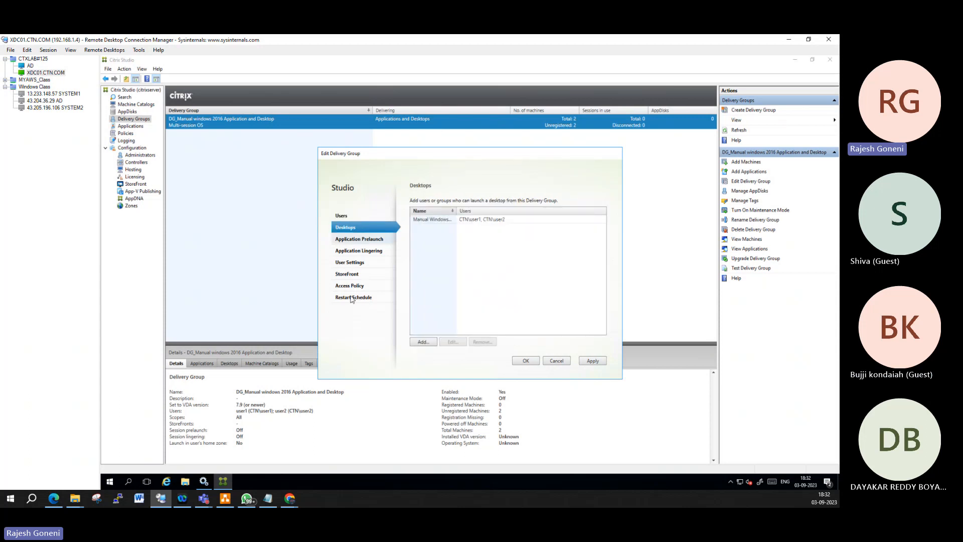
{"action": "left_click", "coordinate": [557, 361]}
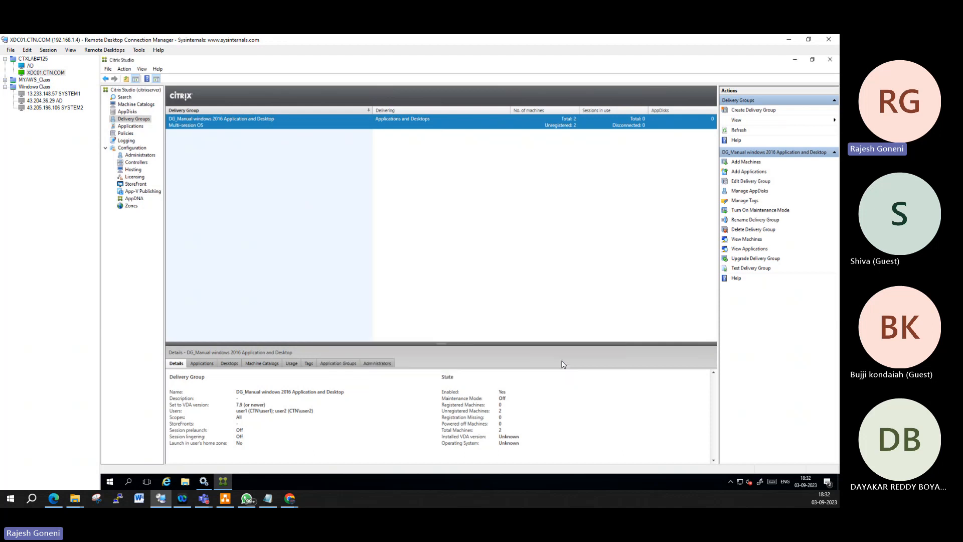
Step: Delete the DG_Manual windows 2016 Application and Desktop delivery group, confirming with Yes
{"action": "right_click", "coordinate": [287, 119]}
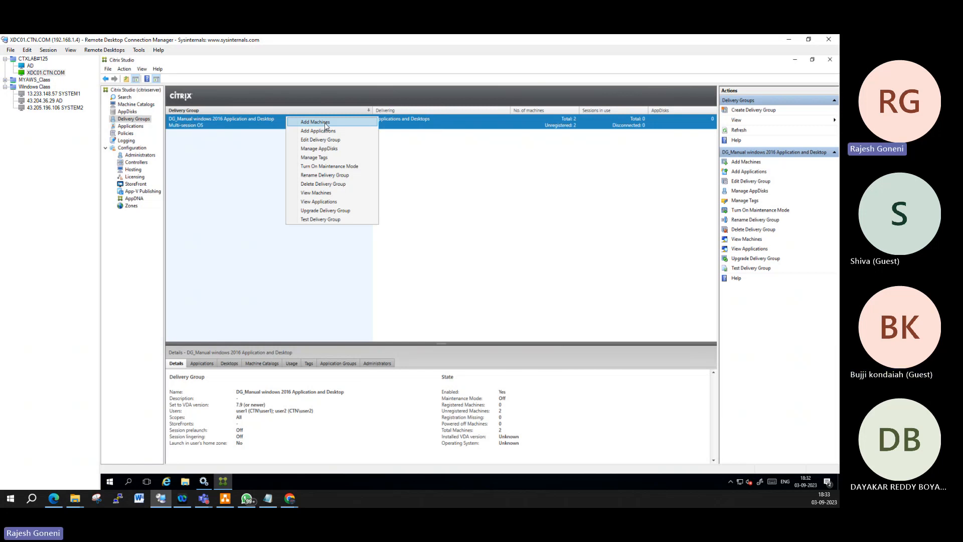
{"action": "left_click", "coordinate": [329, 187]}
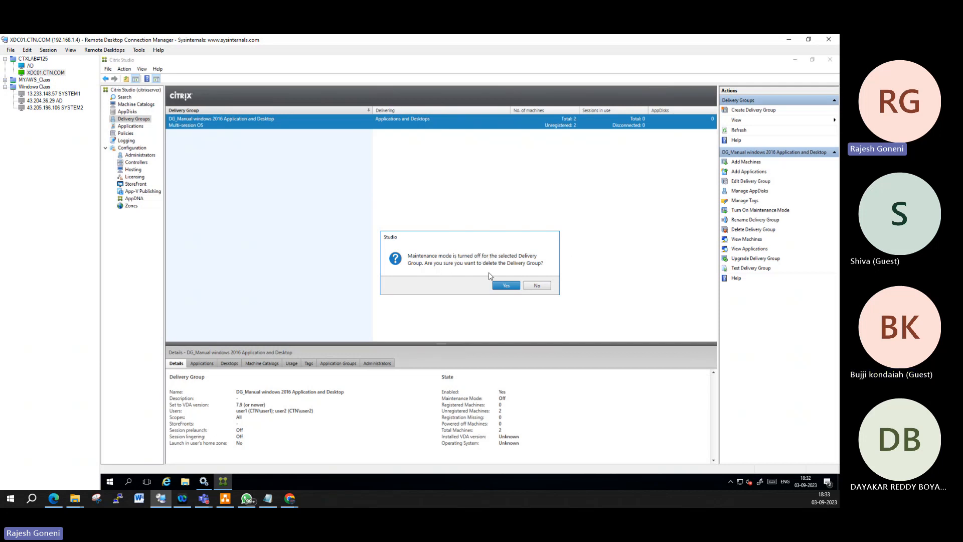
{"action": "left_click", "coordinate": [506, 285]}
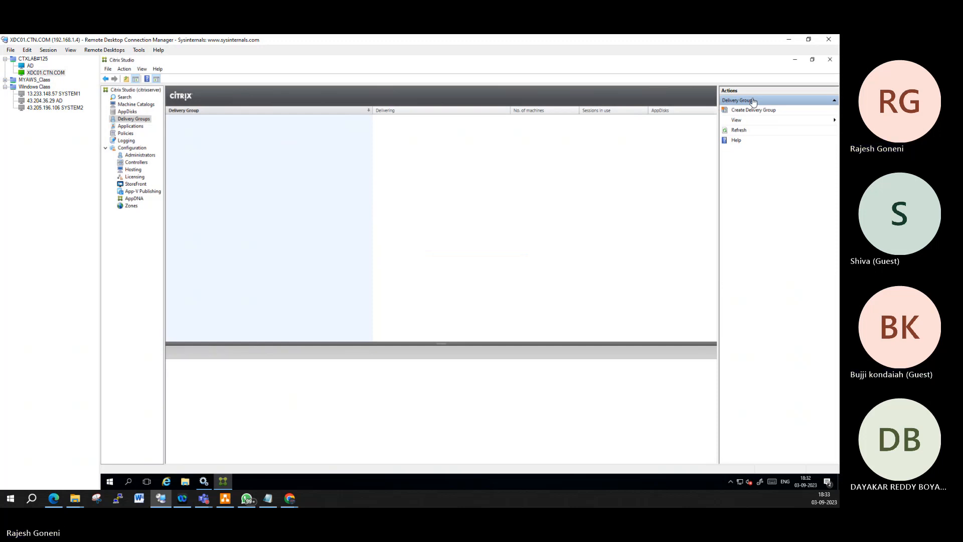
Step: Cancel a catalog delete attempt and list the Manual Windows 2016 Multisession Catalog's machines instead
{"action": "left_click", "coordinate": [140, 105]}
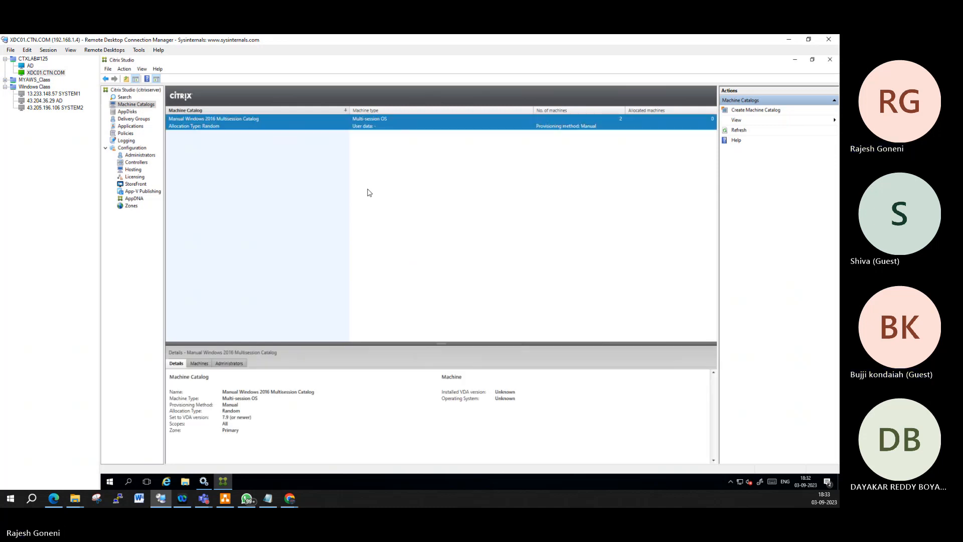
{"action": "right_click", "coordinate": [292, 121]}
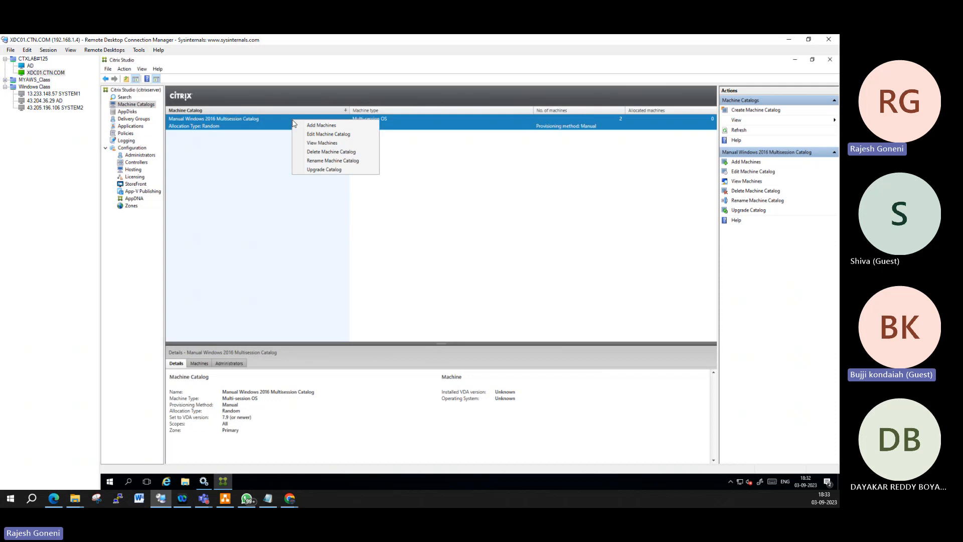
{"action": "left_click", "coordinate": [327, 156]}
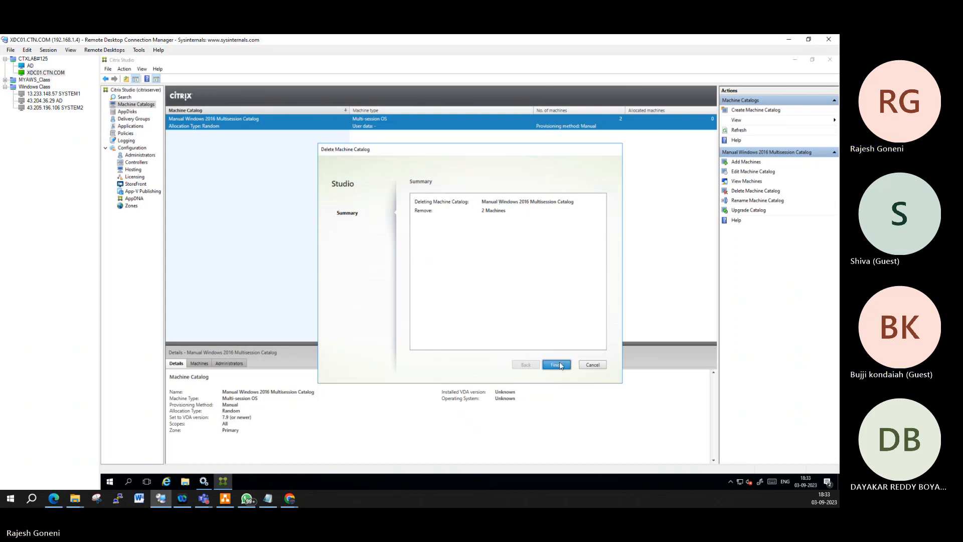
{"action": "left_click", "coordinate": [592, 366]}
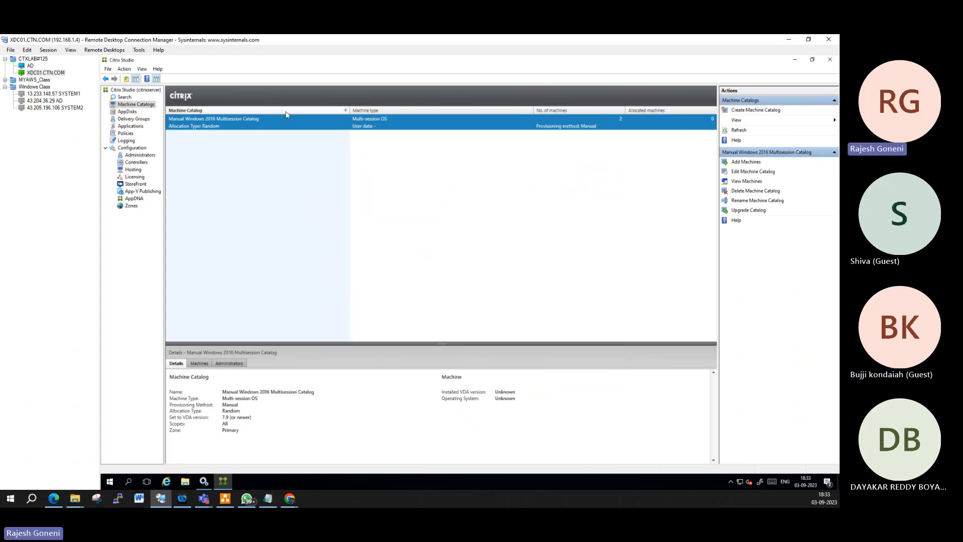
{"action": "right_click", "coordinate": [283, 127]}
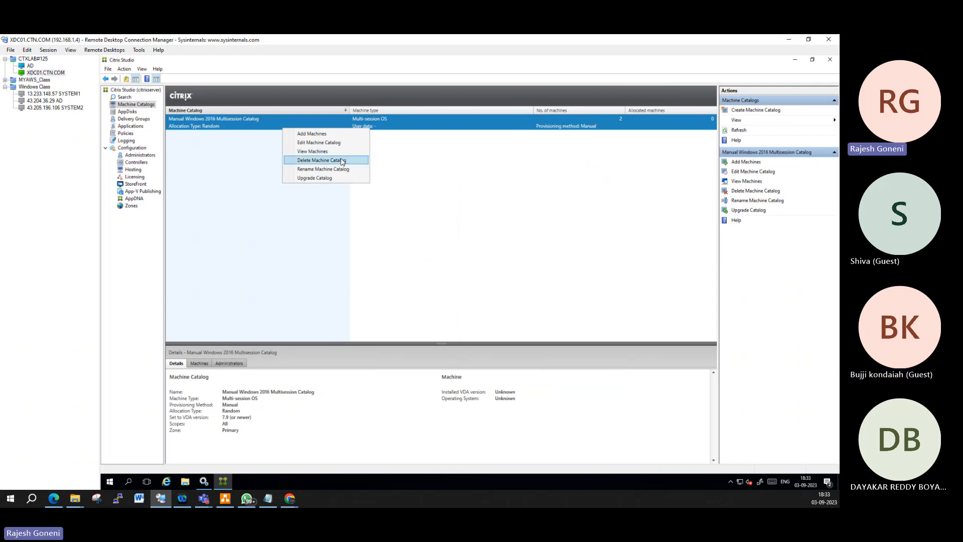
{"action": "left_click", "coordinate": [326, 152]}
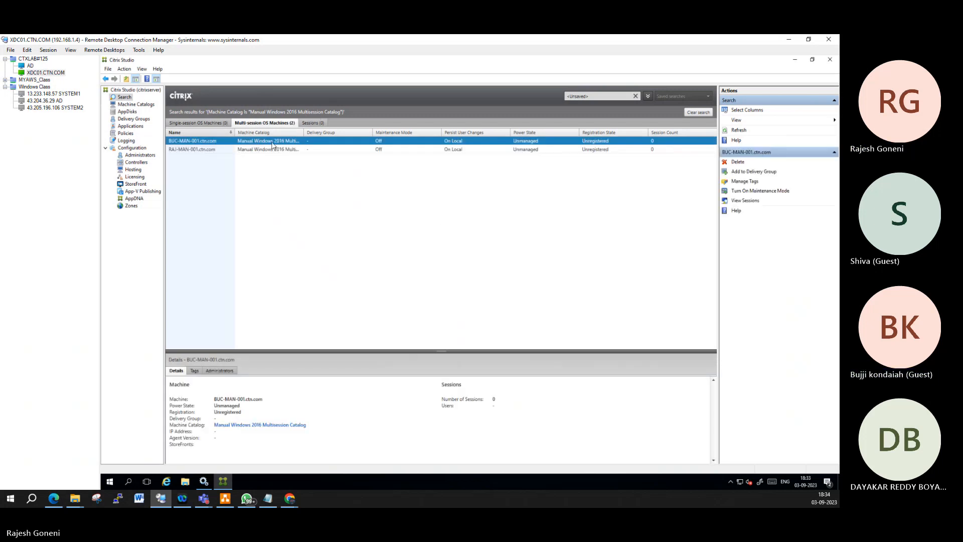
Step: Delete machines BUC-MAN-001 and RAJ-MAN-001 from the catalog, then return to Machine Catalogs
{"action": "right_click", "coordinate": [272, 145]}
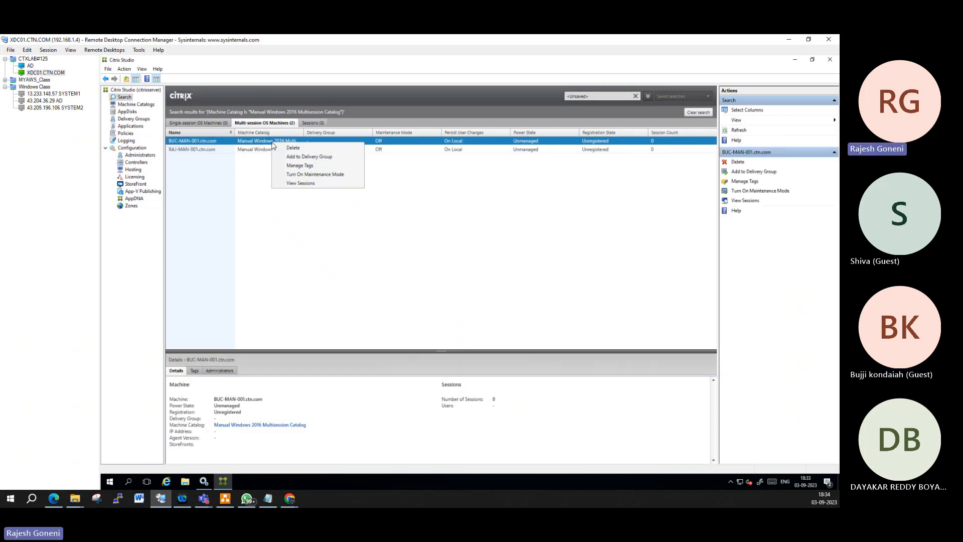
{"action": "left_click", "coordinate": [308, 149]}
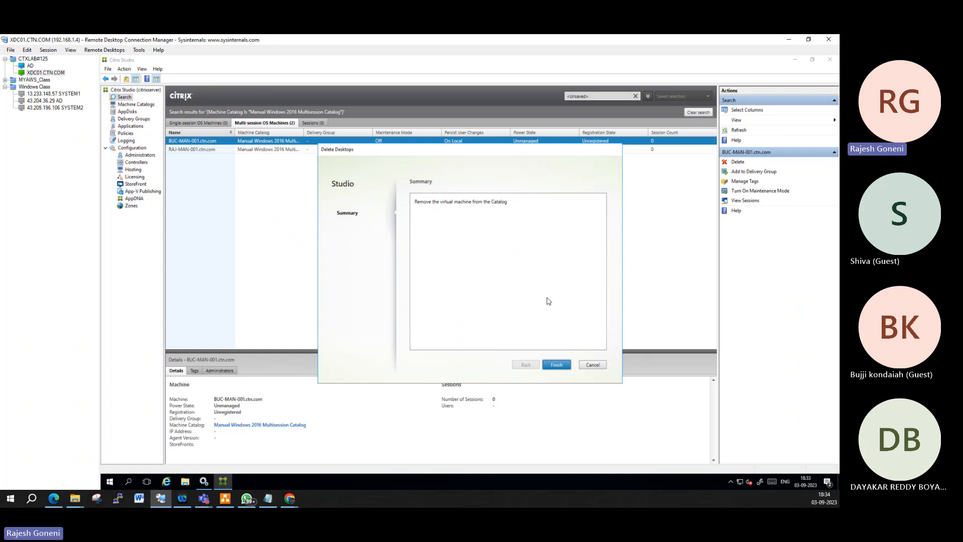
{"action": "left_click", "coordinate": [558, 365]}
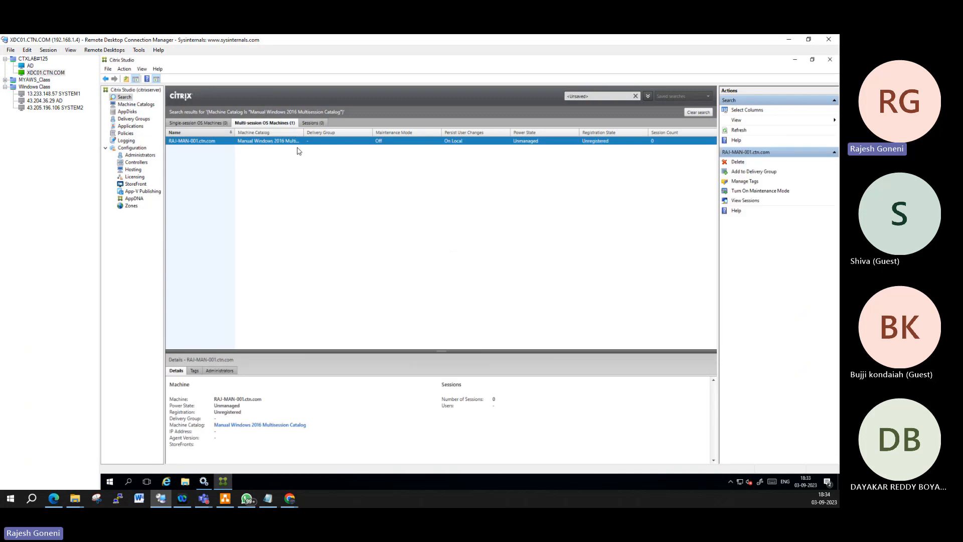
{"action": "right_click", "coordinate": [298, 145]}
{"action": "left_click", "coordinate": [311, 150]}
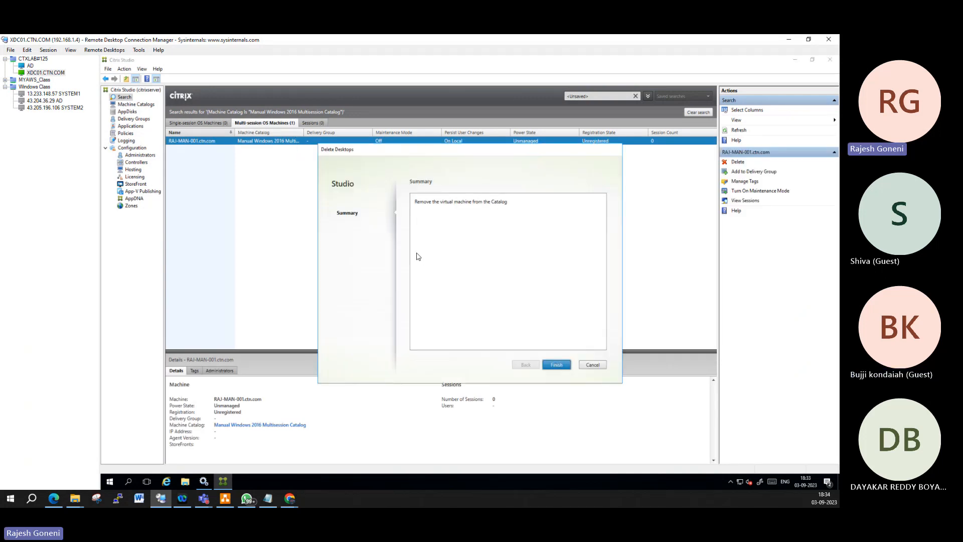
{"action": "left_click", "coordinate": [555, 364]}
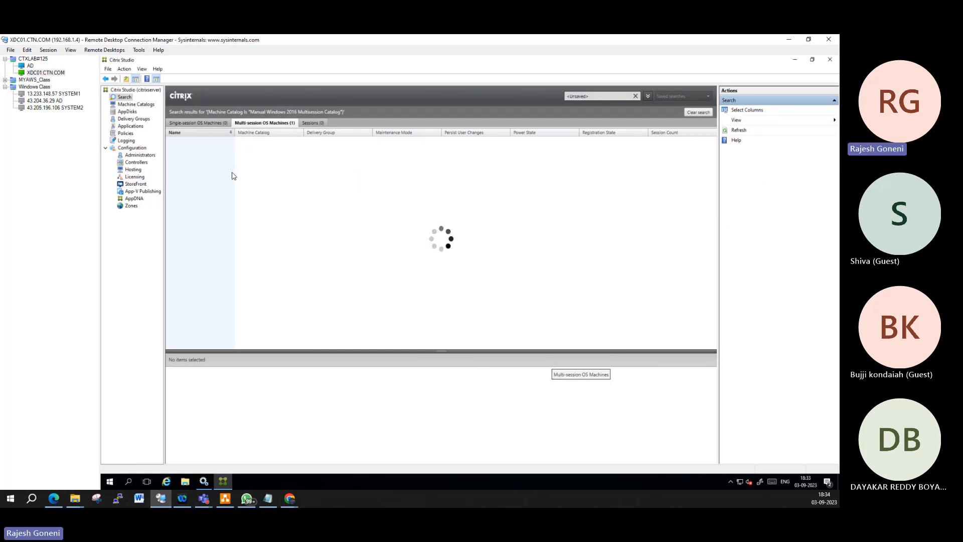
{"action": "left_click", "coordinate": [142, 106]}
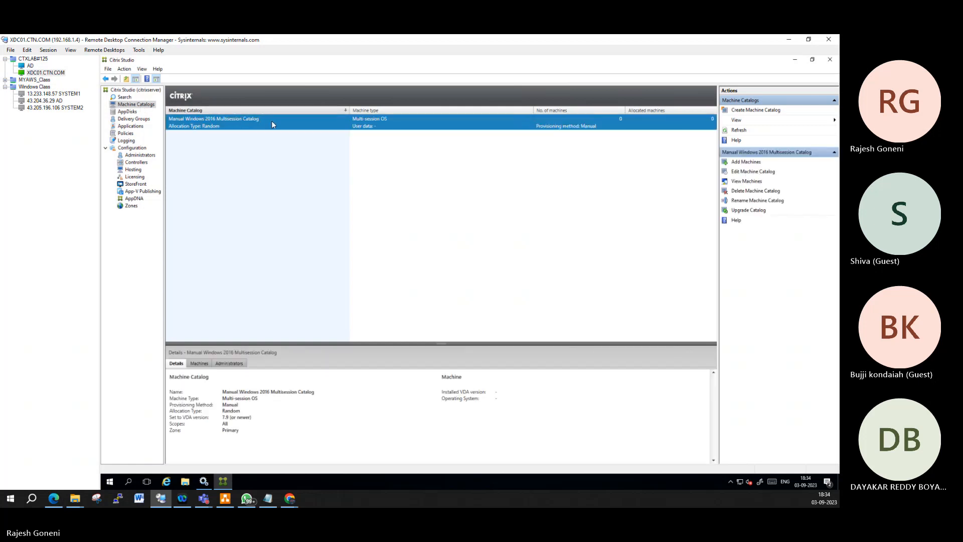
Step: Delete the now-empty Manual Windows 2016 Multisession Catalog, confirming with Finish
{"action": "right_click", "coordinate": [272, 121]}
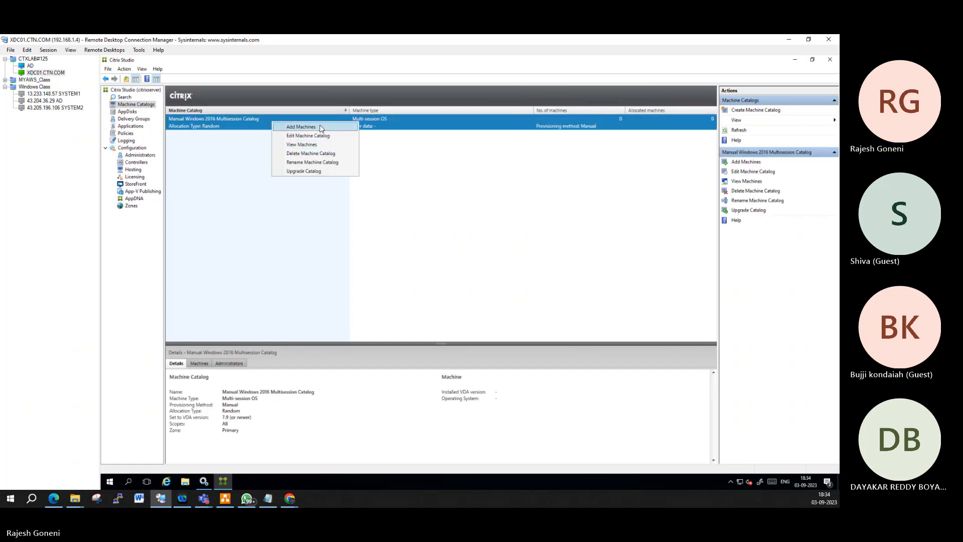
{"action": "left_click", "coordinate": [310, 153]}
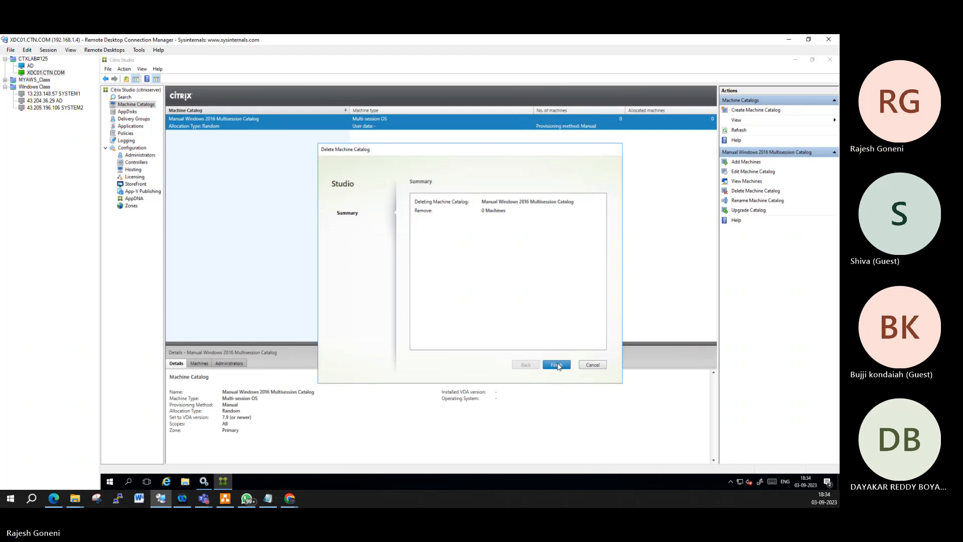
{"action": "left_click", "coordinate": [557, 364]}
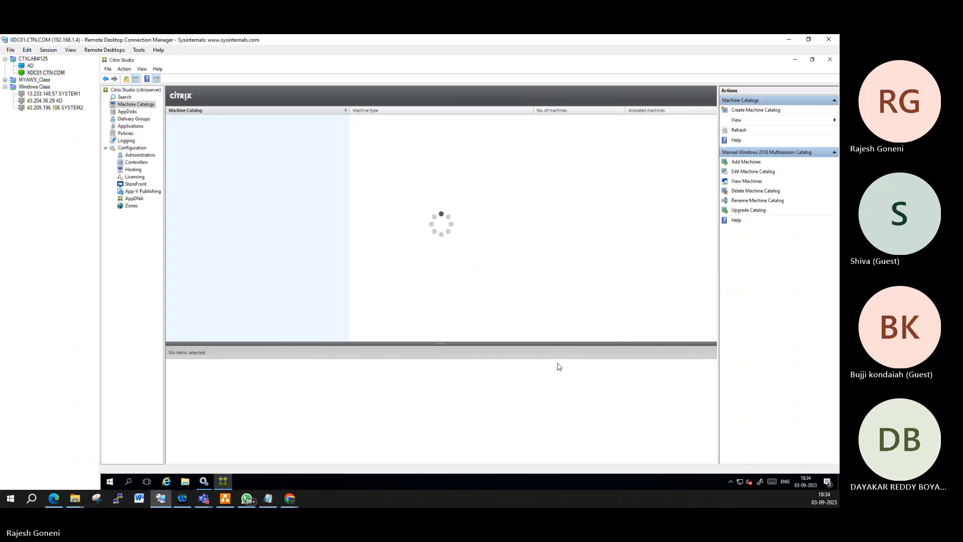